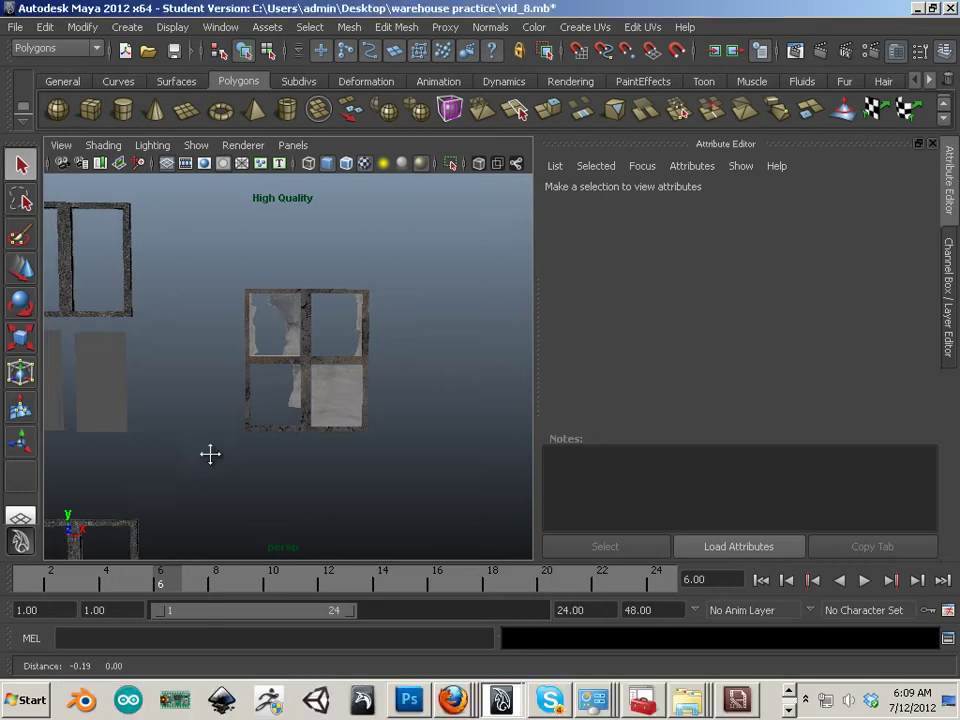
- Open the Hypershade with the double window frame and its two flat panes in view
middle_click_drag(210, 454, 376, 487, "alt")
right_click_drag(376, 487, 409, 504, "alt")
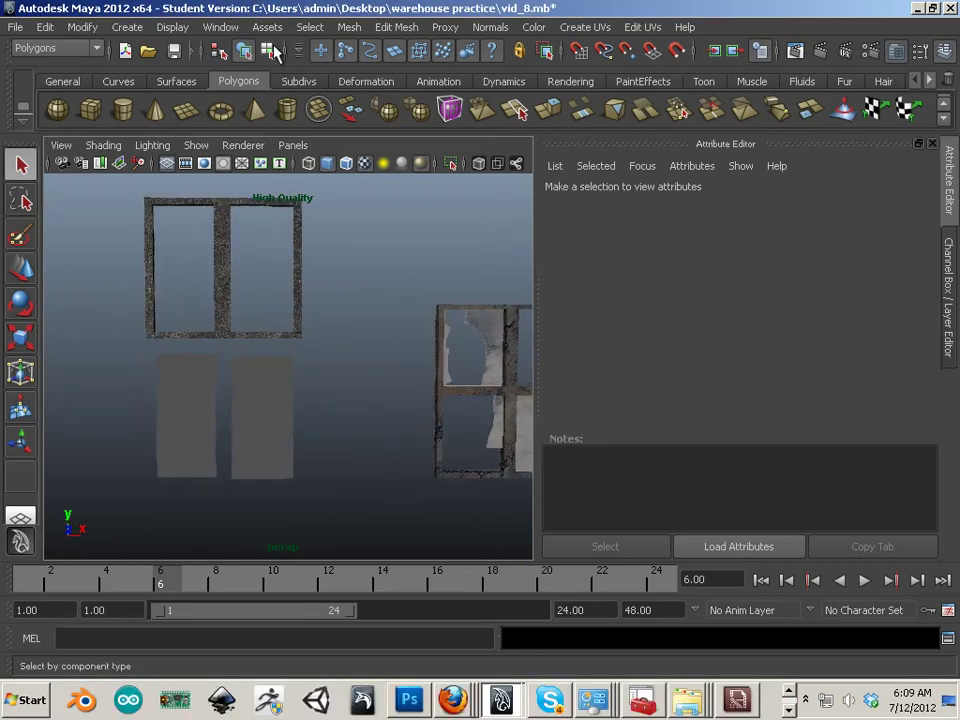
left_click(220, 27)
left_click(82, 28)
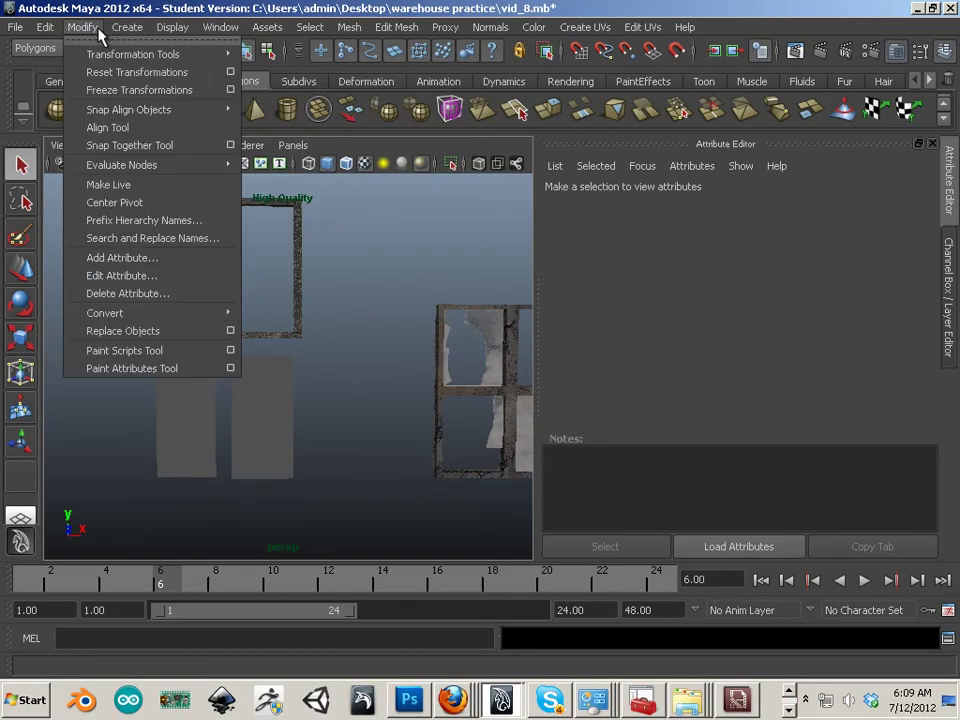
mouse_move(220, 27)
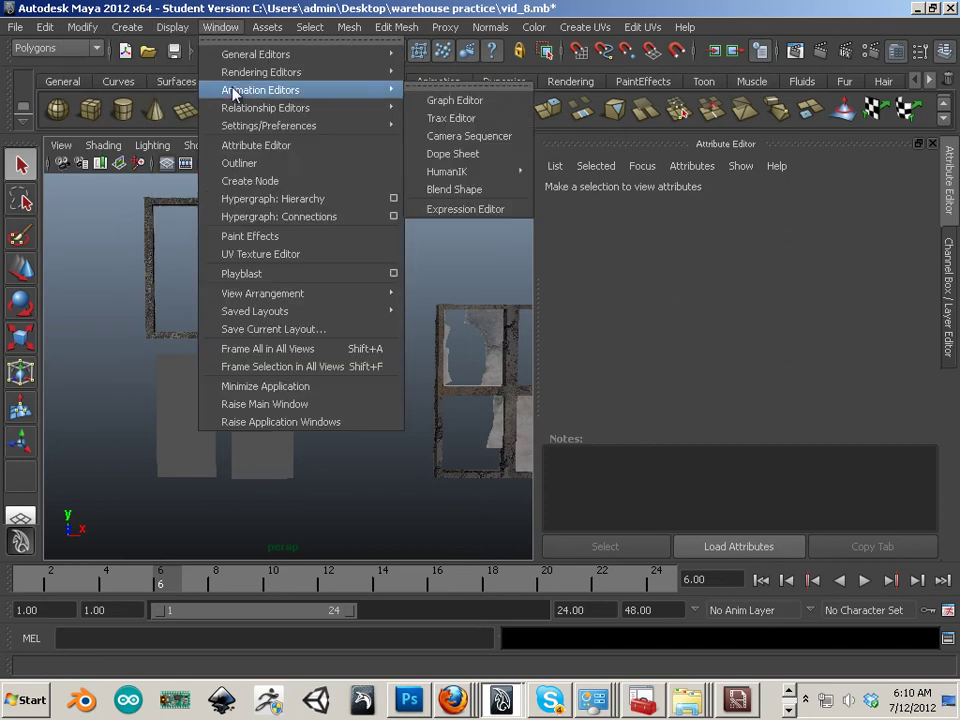
mouse_move(288, 76)
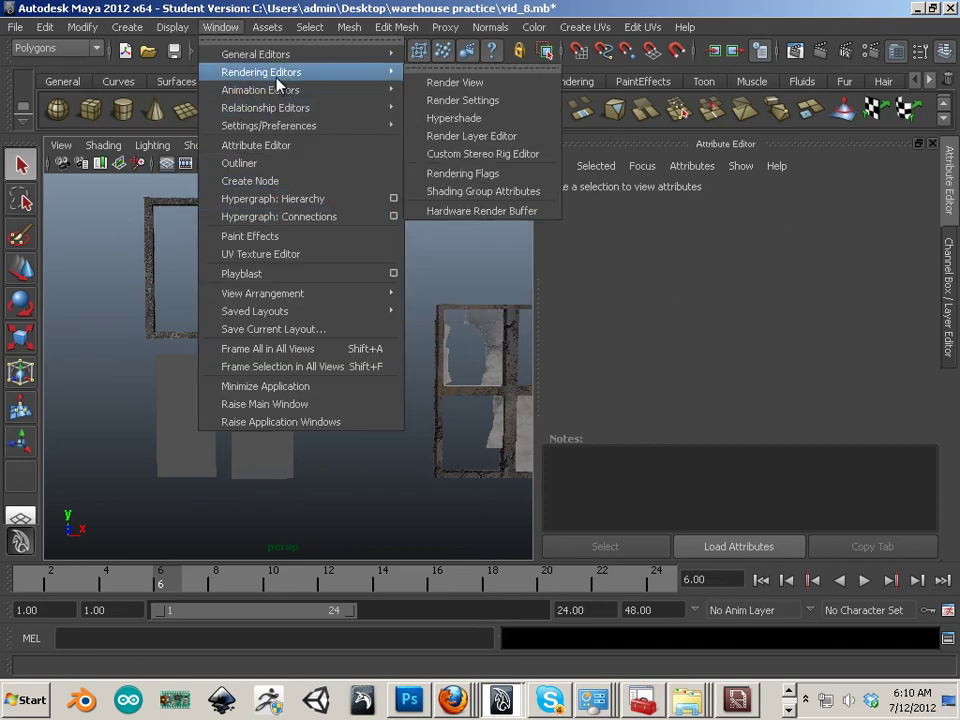
left_click(444, 119)
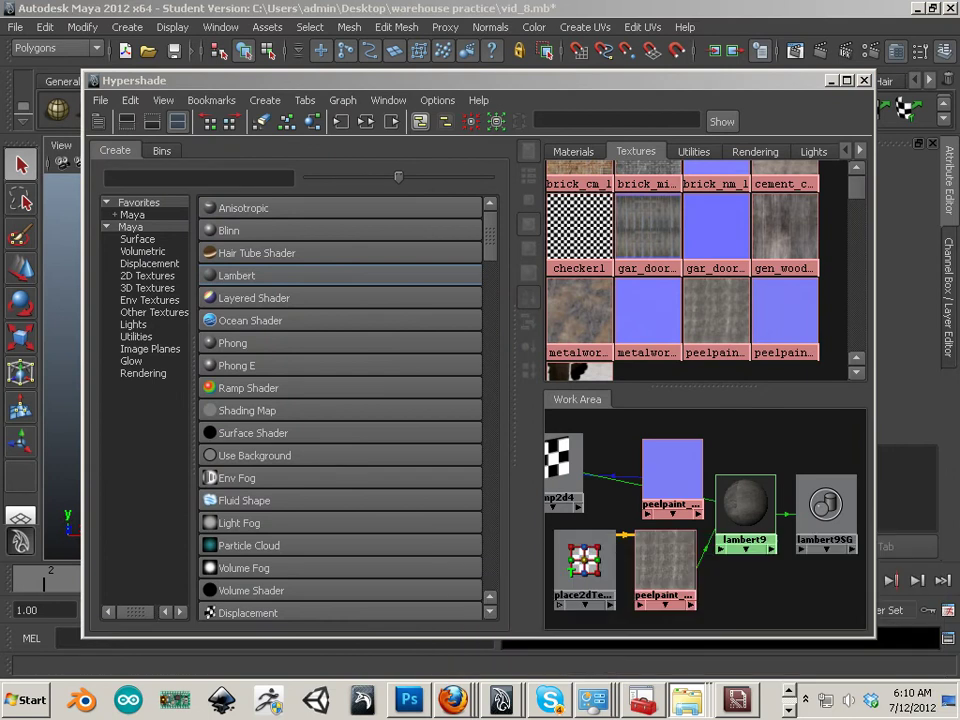
- Import brokenglass_1.tga as a texture from the video warehouse folder, listing its files in details view by newest date
left_click(686, 700)
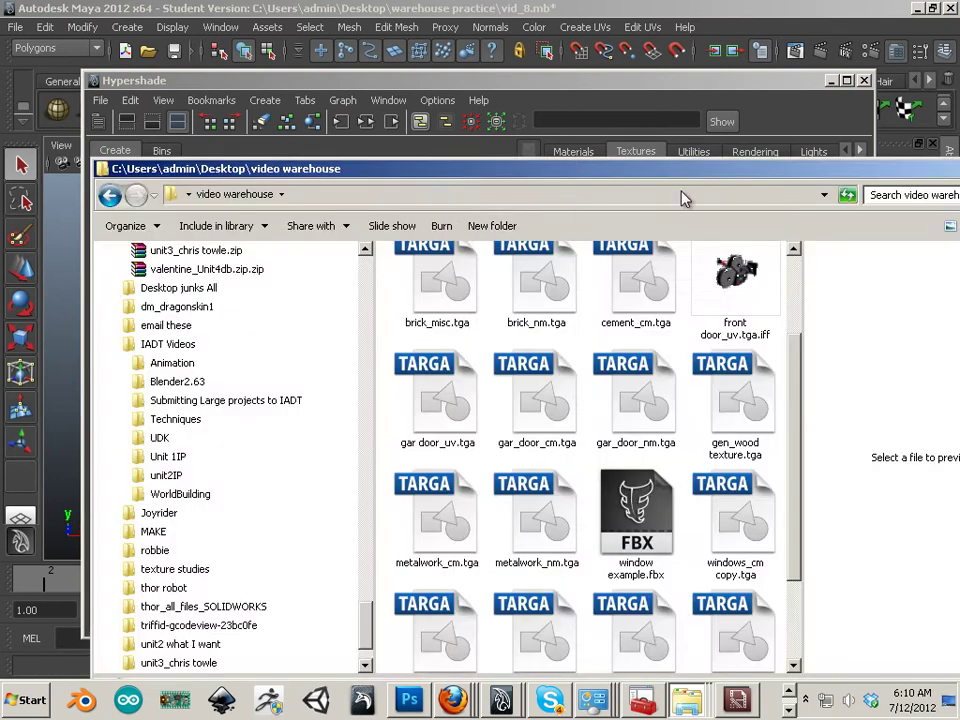
left_click_drag(676, 174, 540, 138)
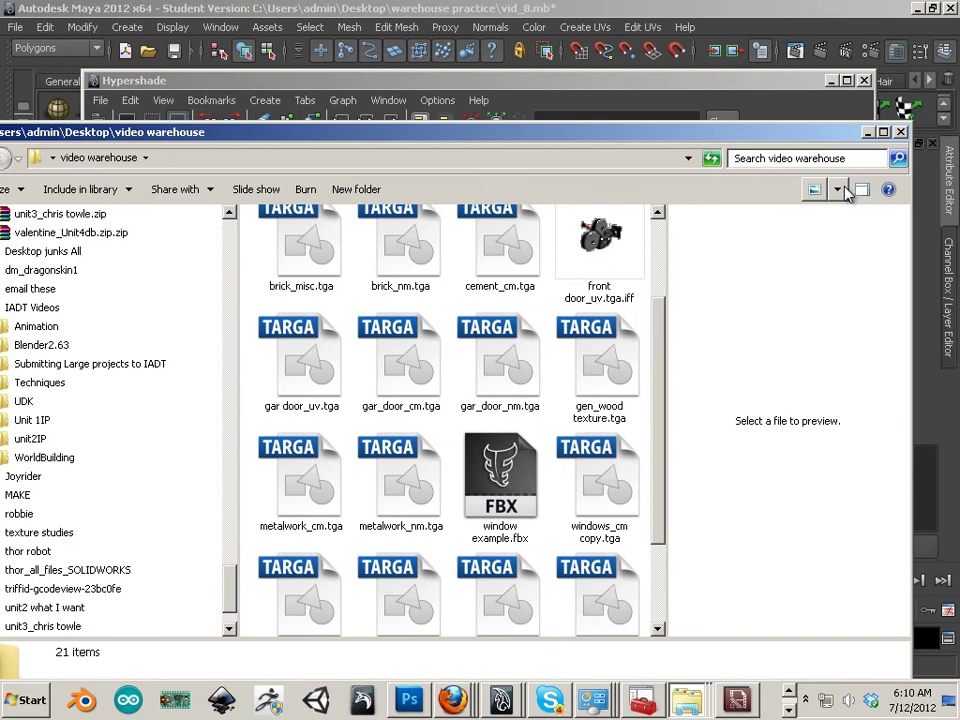
left_click(838, 189)
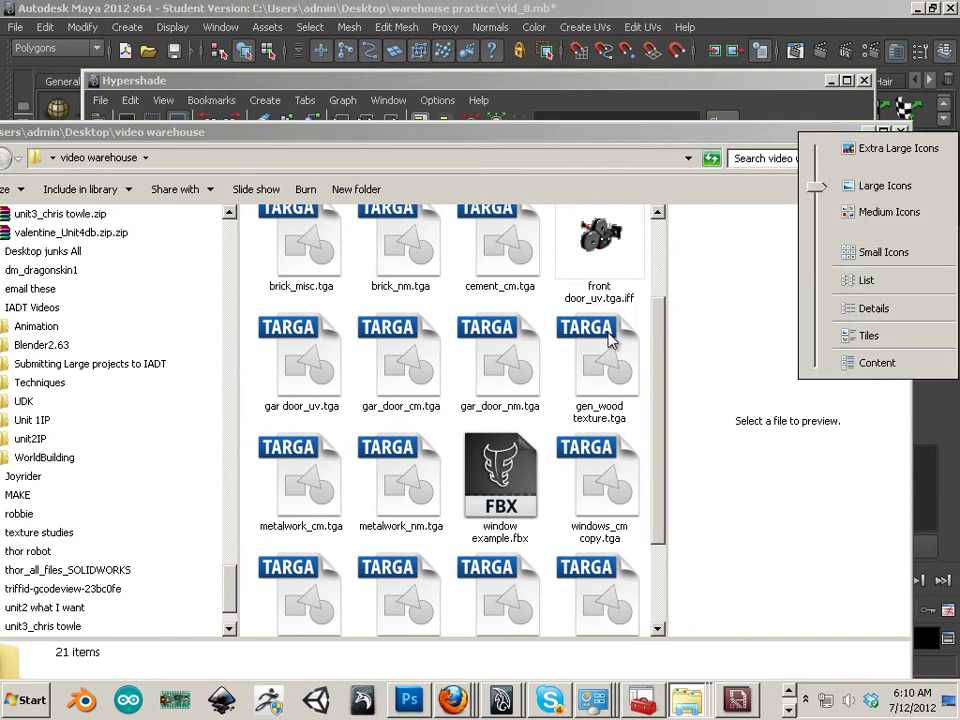
left_click(850, 312)
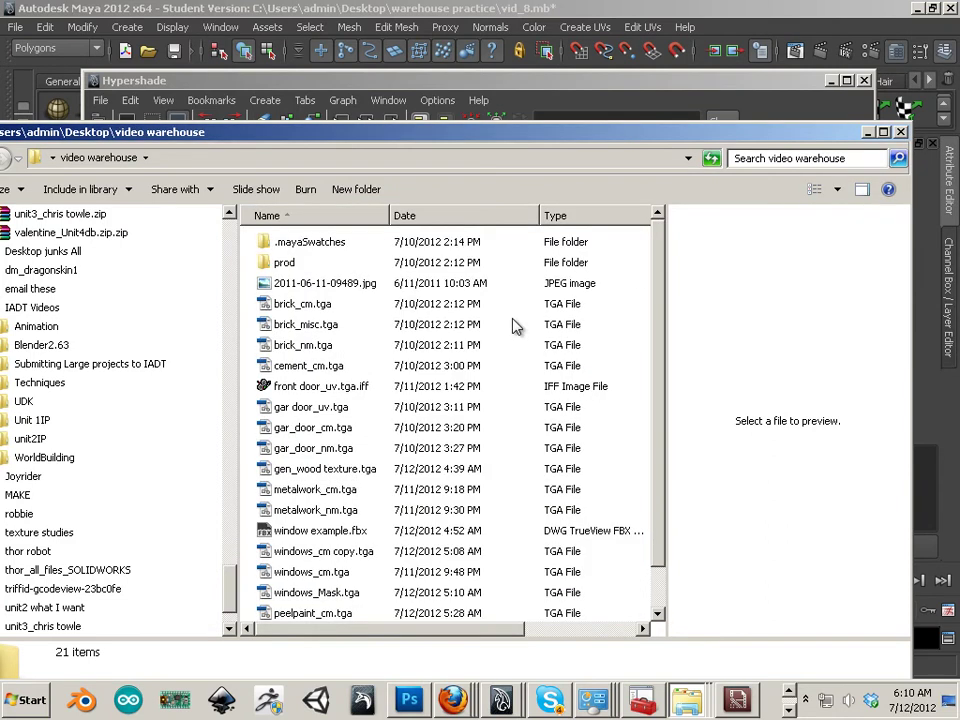
left_click(452, 218)
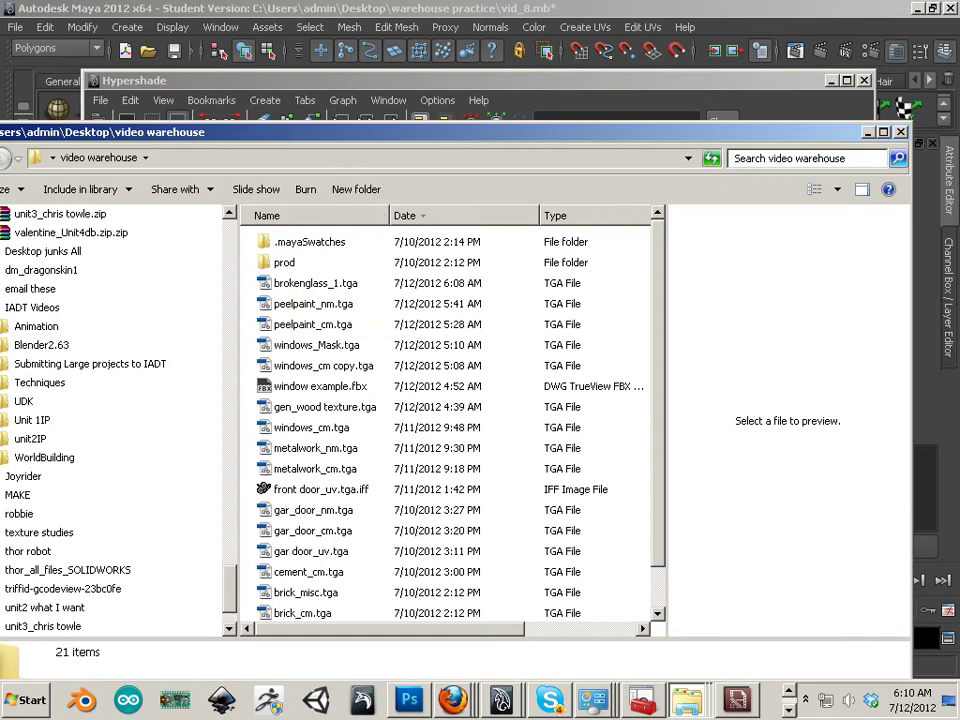
left_click(290, 82)
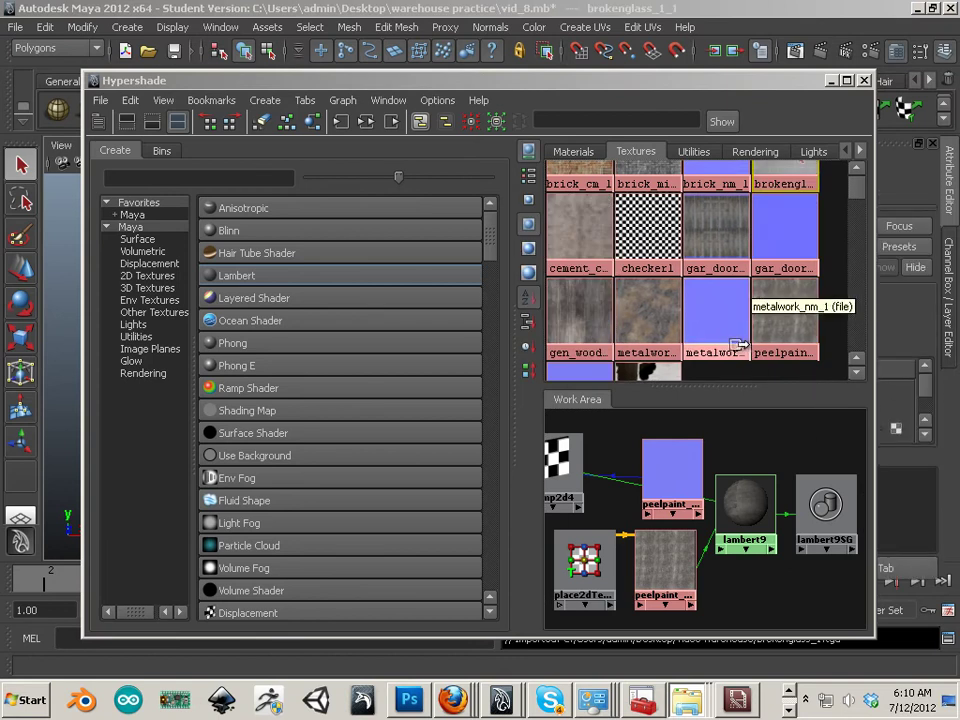
mouse_move(855, 199)
left_mouse_down()
mouse_move(852, 272)
mouse_move(855, 183)
left_mouse_up()
- Create a Lambert material and connect the brokenglass_1 texture to its color and transparency
left_click_drag(658, 81, 696, 110)
left_click_drag(386, 104, 240, 57)
left_click(140, 252)
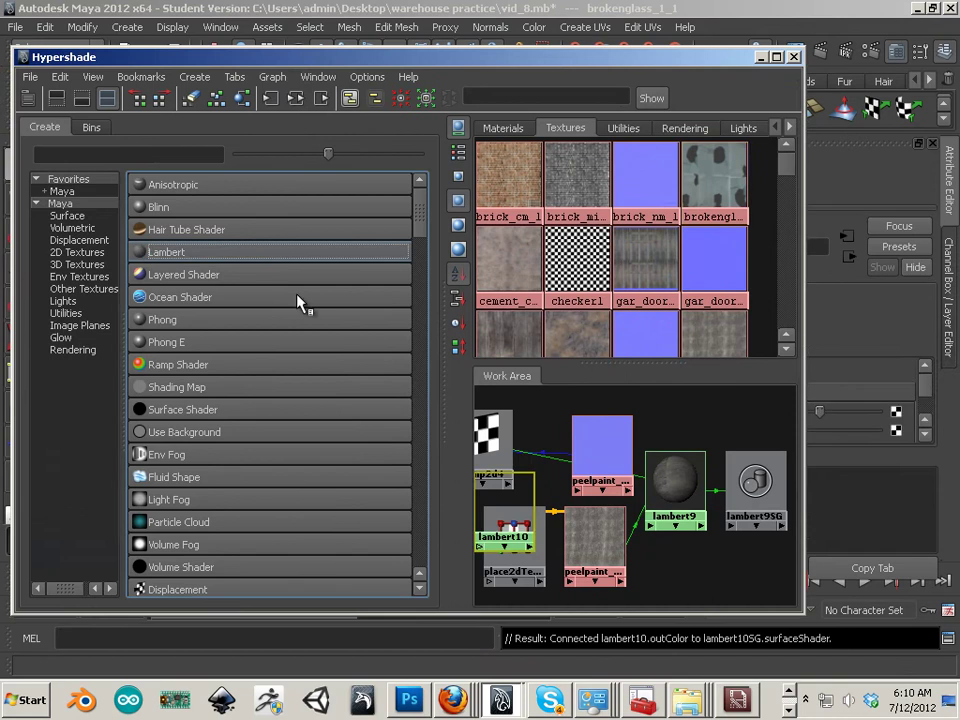
left_click_drag(503, 503, 700, 580)
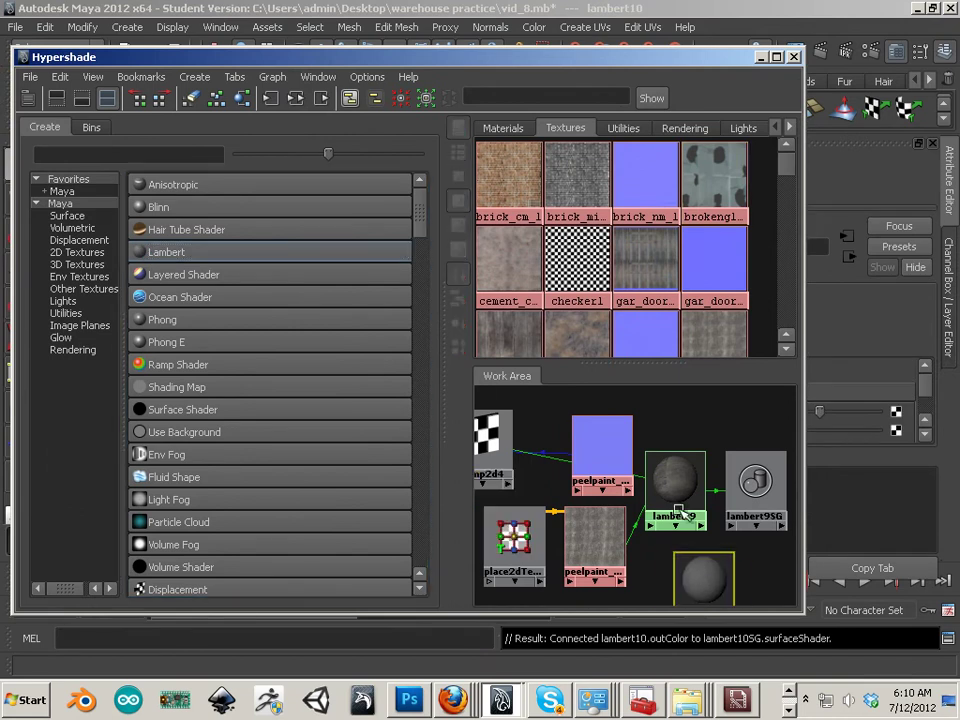
middle_click_drag(714, 193, 706, 585)
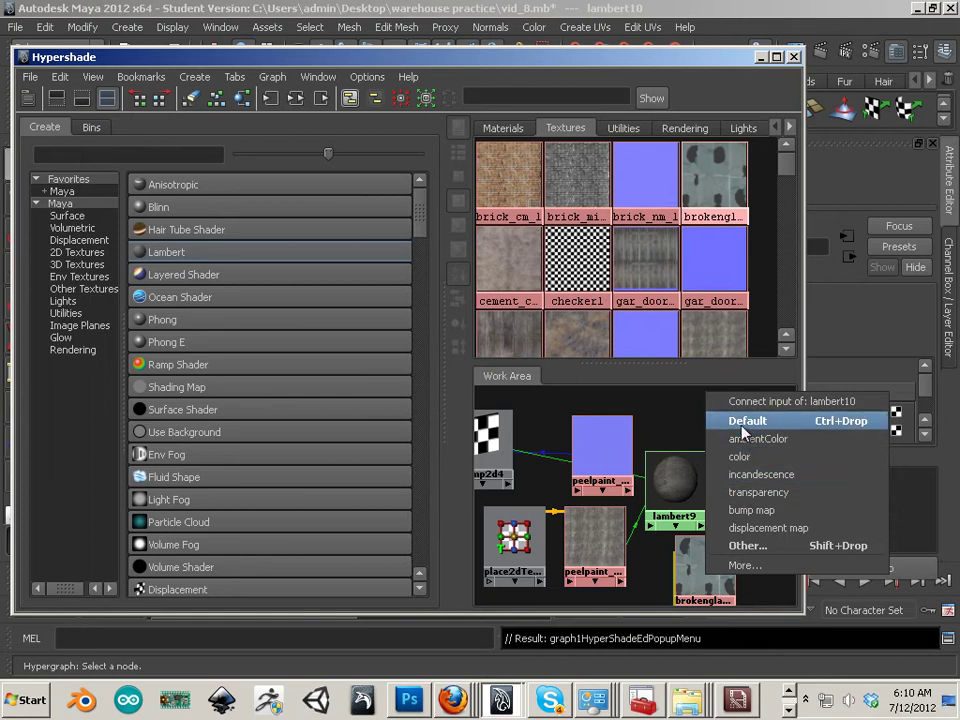
left_click(758, 492)
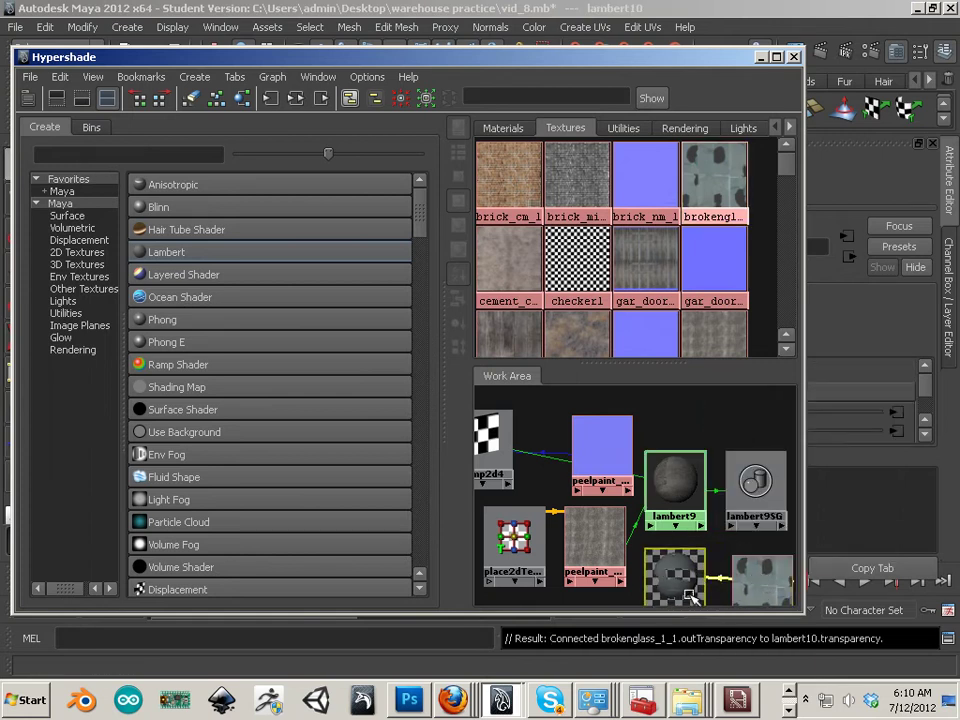
left_click_drag(688, 578, 638, 437)
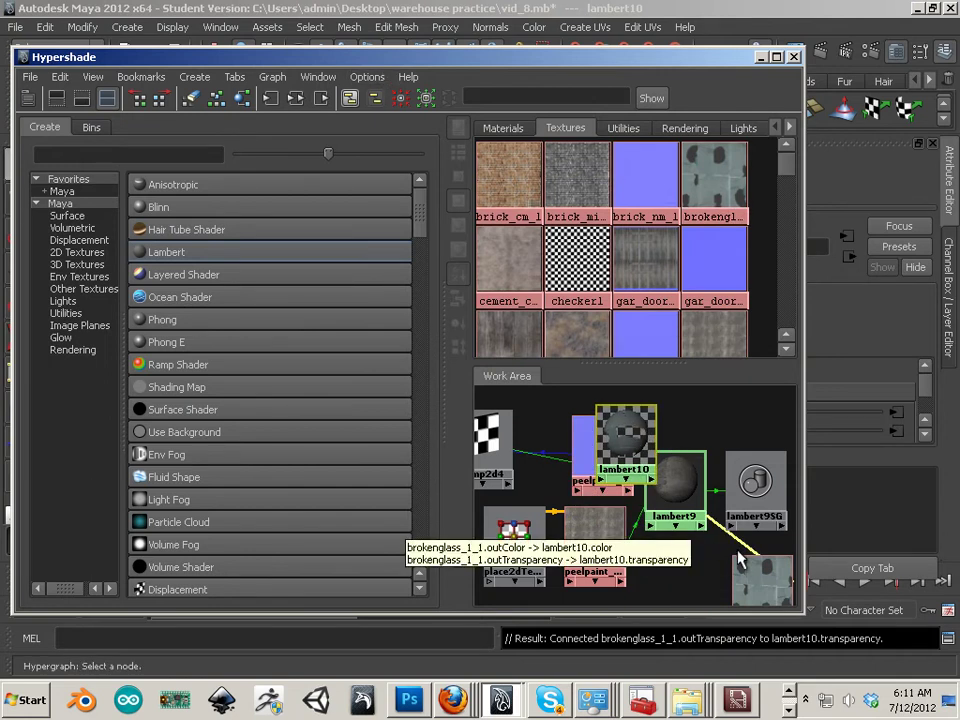
left_click_drag(623, 436, 657, 500)
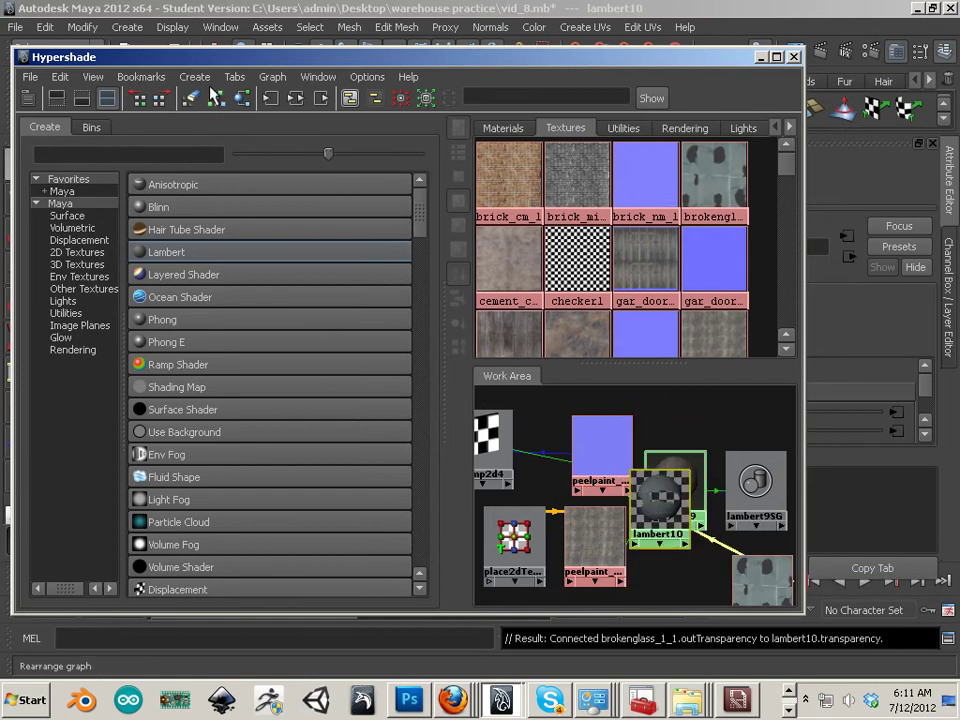
- Put the Hypershade away and assign the broken glass Lambert material to the right-hand flat pane
left_click(794, 57)
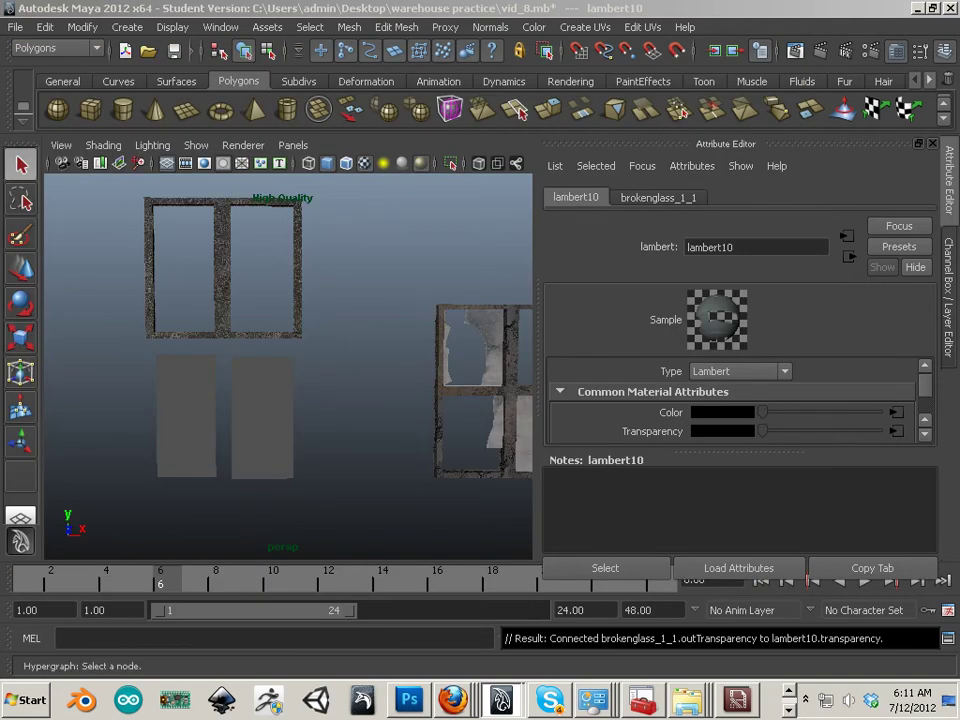
right_click_drag(163, 326, 285, 490, "alt")
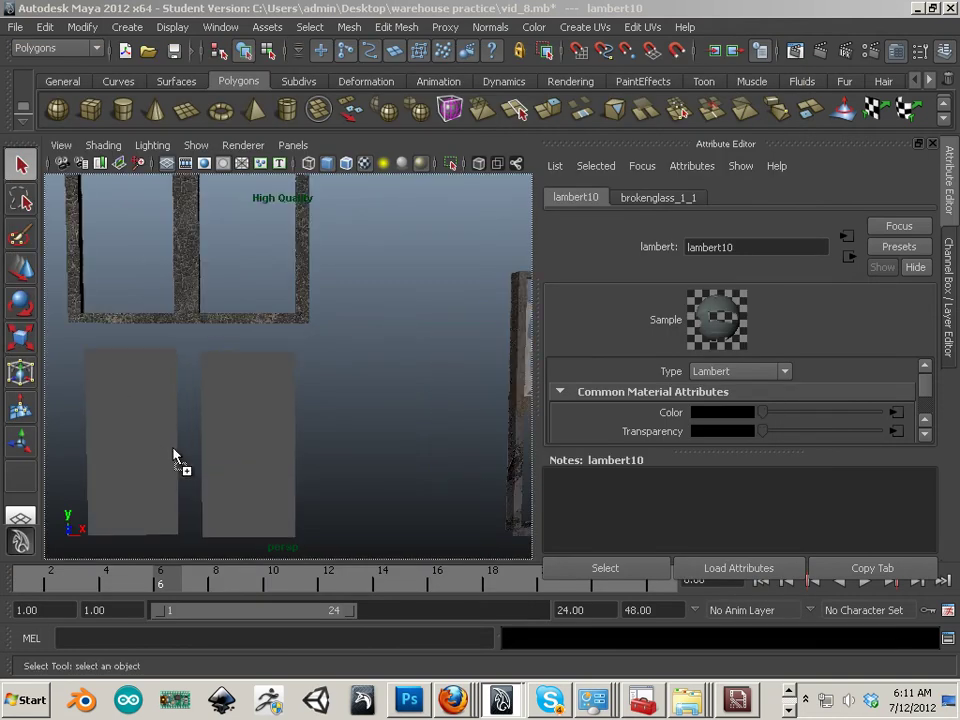
middle_click_drag(280, 490, 279, 481)
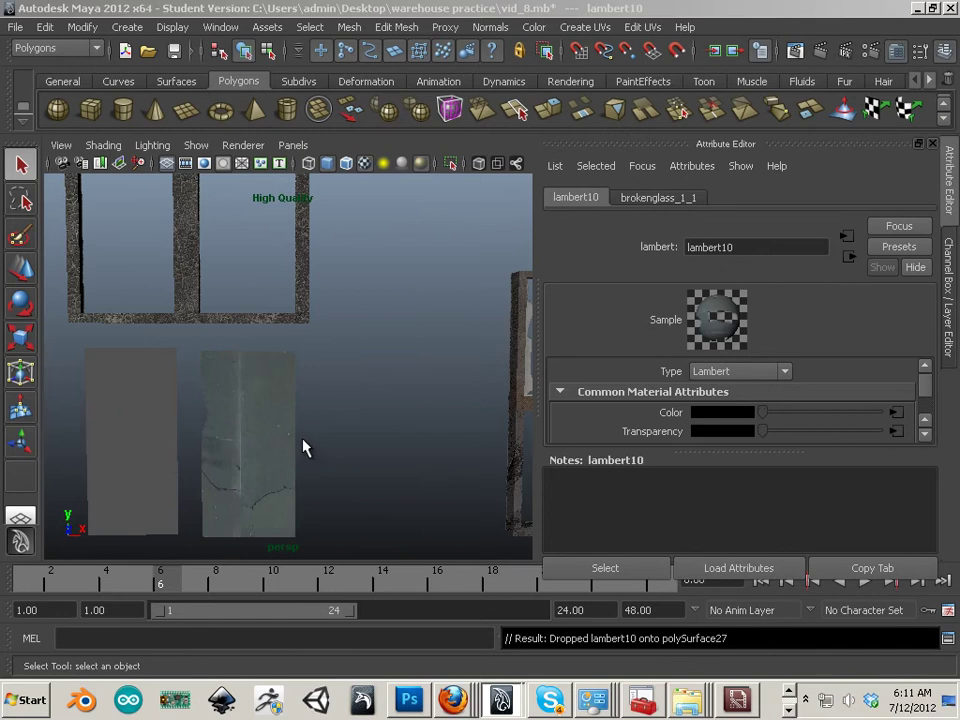
- Open the UV Texture Editor for the right-hand pane and size its window to leave the pane visible
left_click(257, 454)
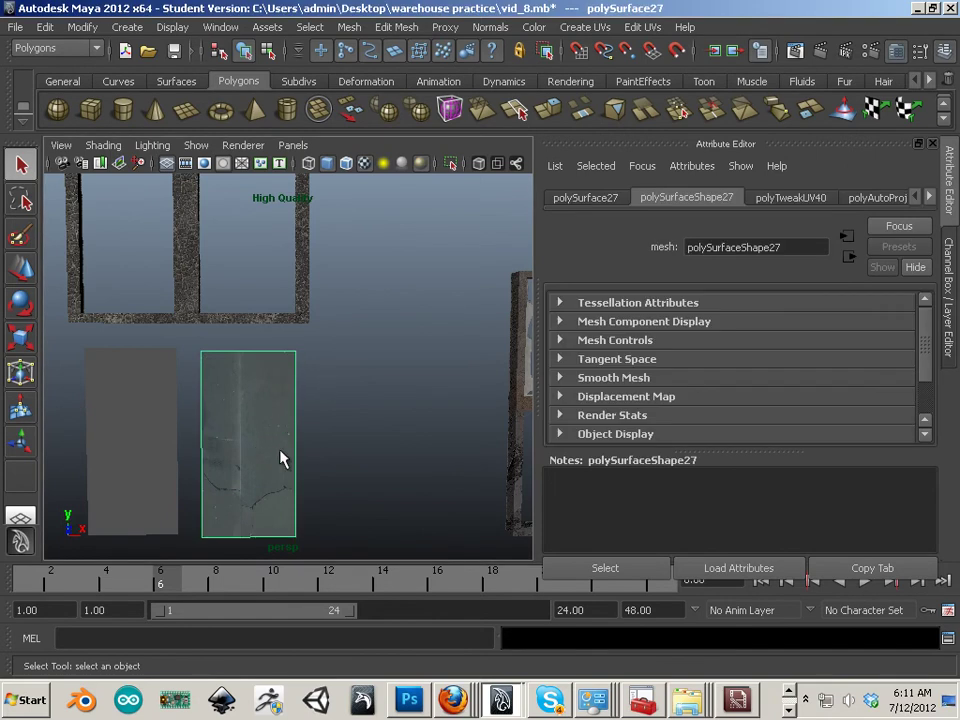
middle_click_drag(281, 453, 311, 360, "alt")
right_click_drag(311, 360, 364, 414, "alt")
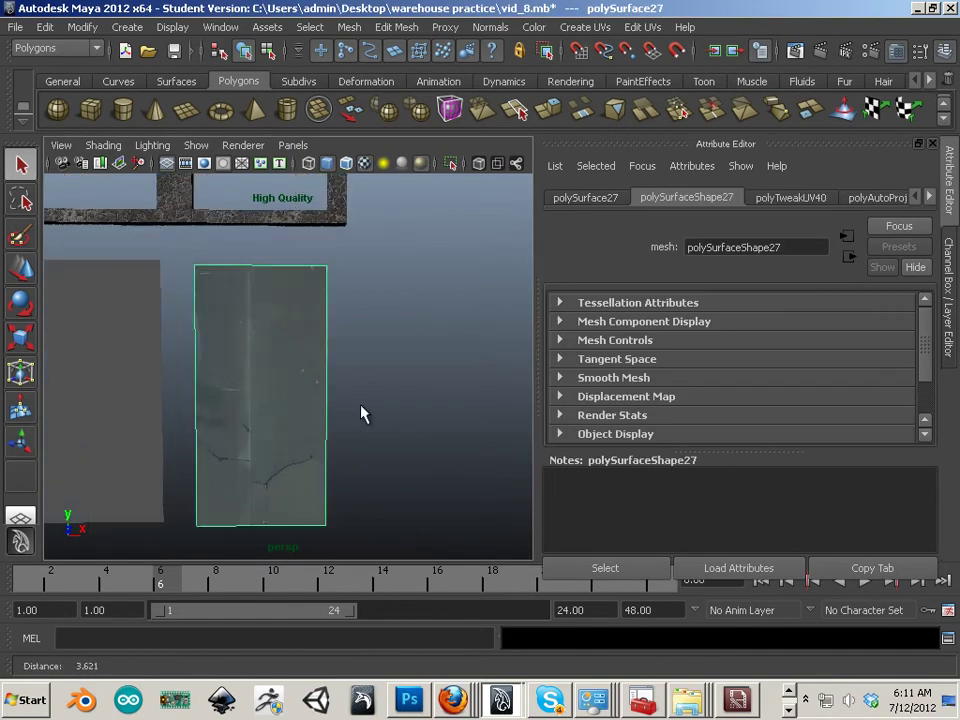
left_click(222, 29)
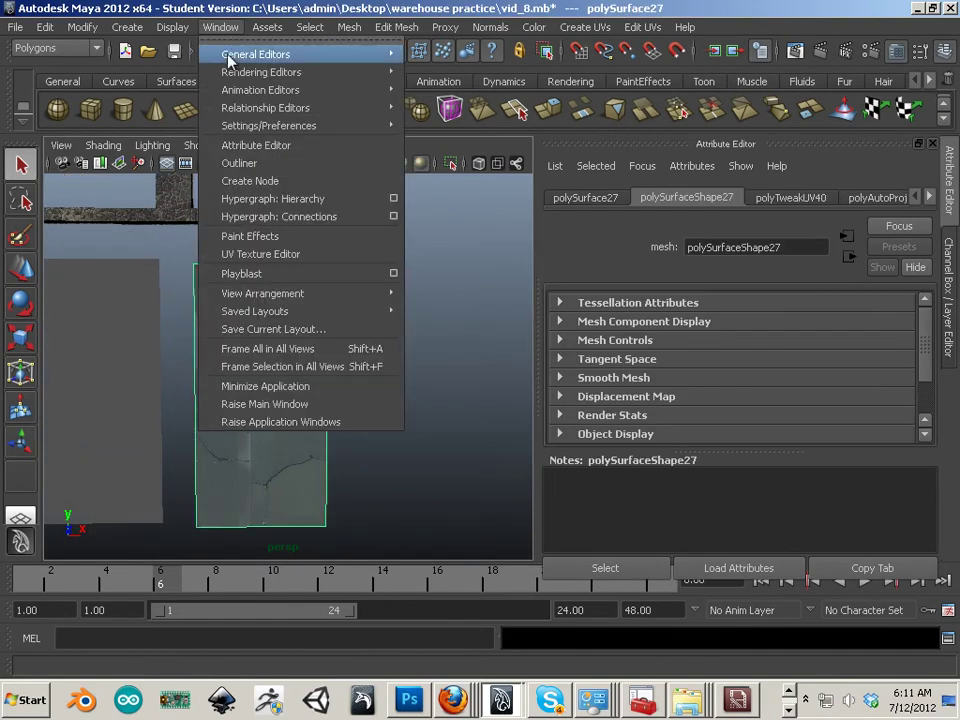
left_click(266, 254)
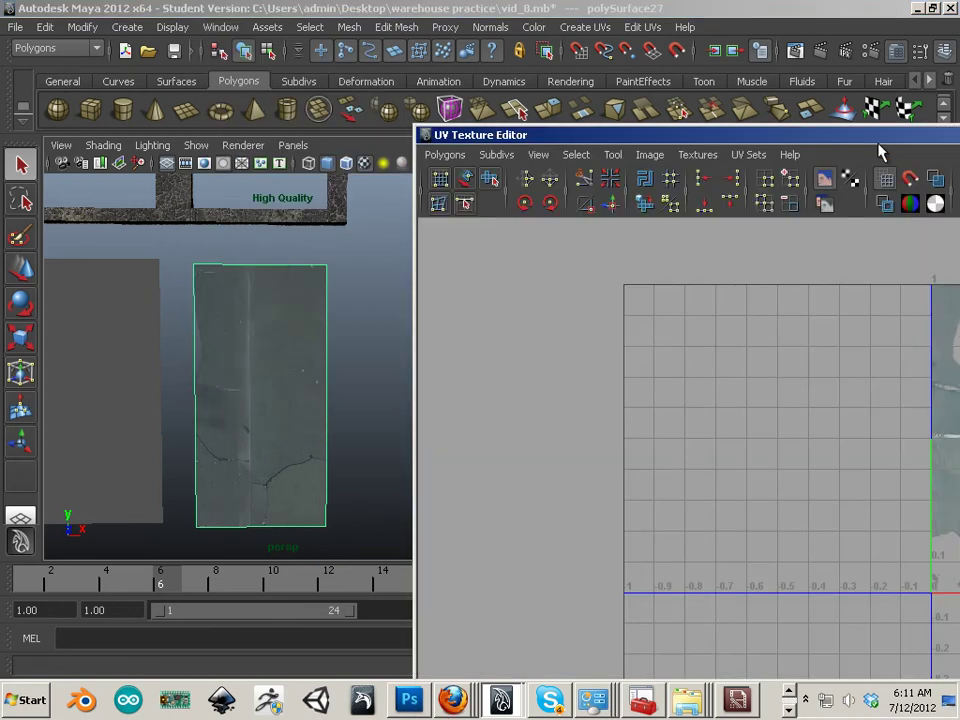
left_click_drag(614, 130, 265, 140)
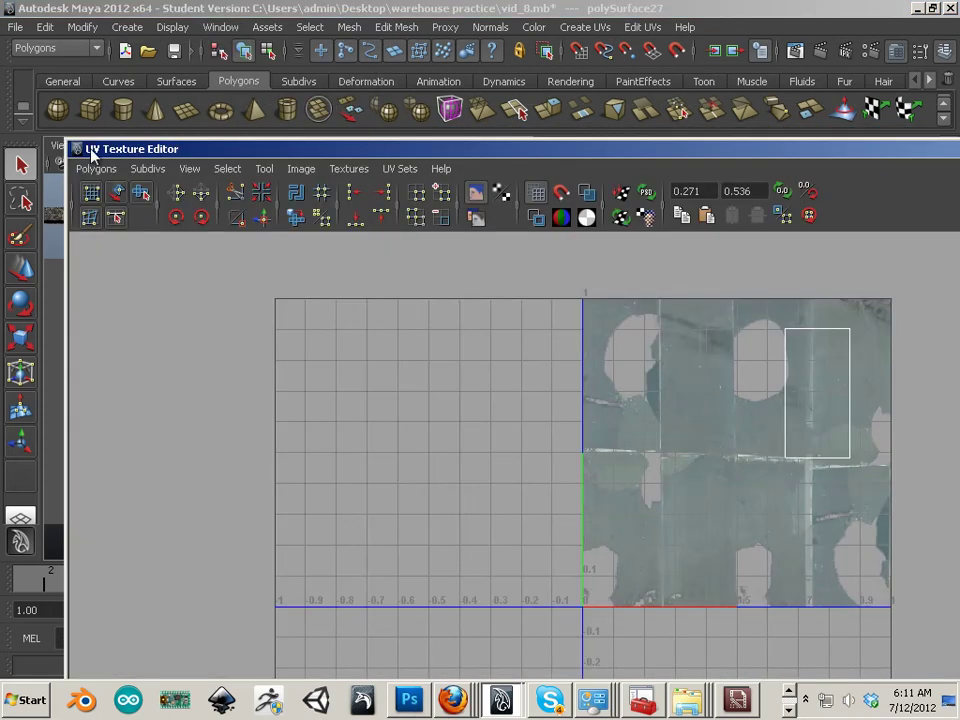
left_click_drag(67, 143, 760, 262)
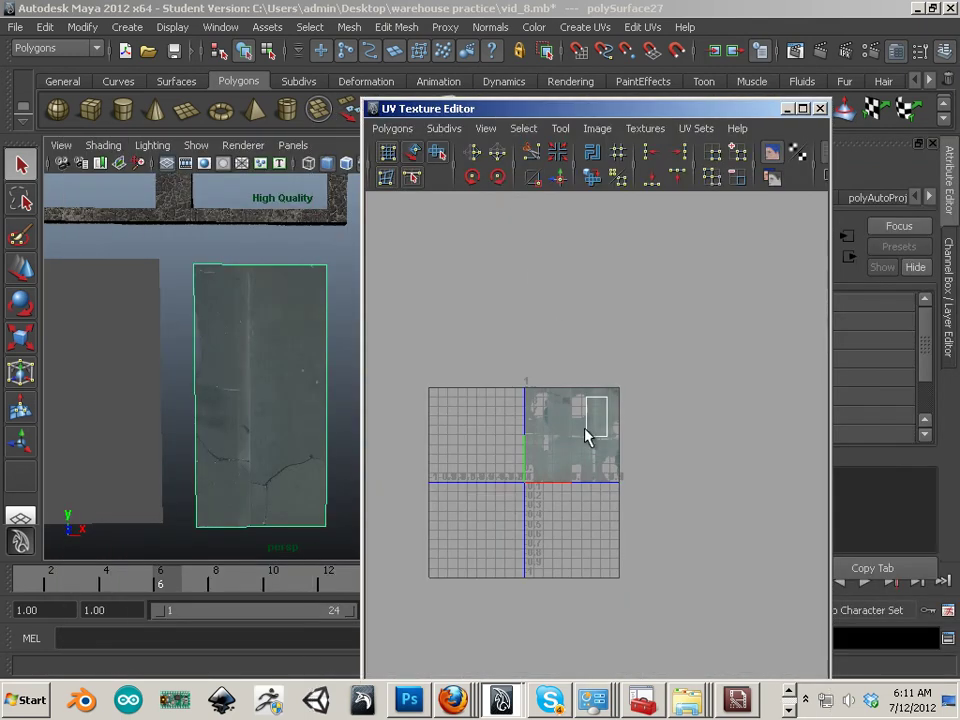
- Move the right-hand pane's UVs sideways to the upper-right edge of the broken glass texture
right_click(590, 432)
right_click_drag(590, 432, 619, 401)
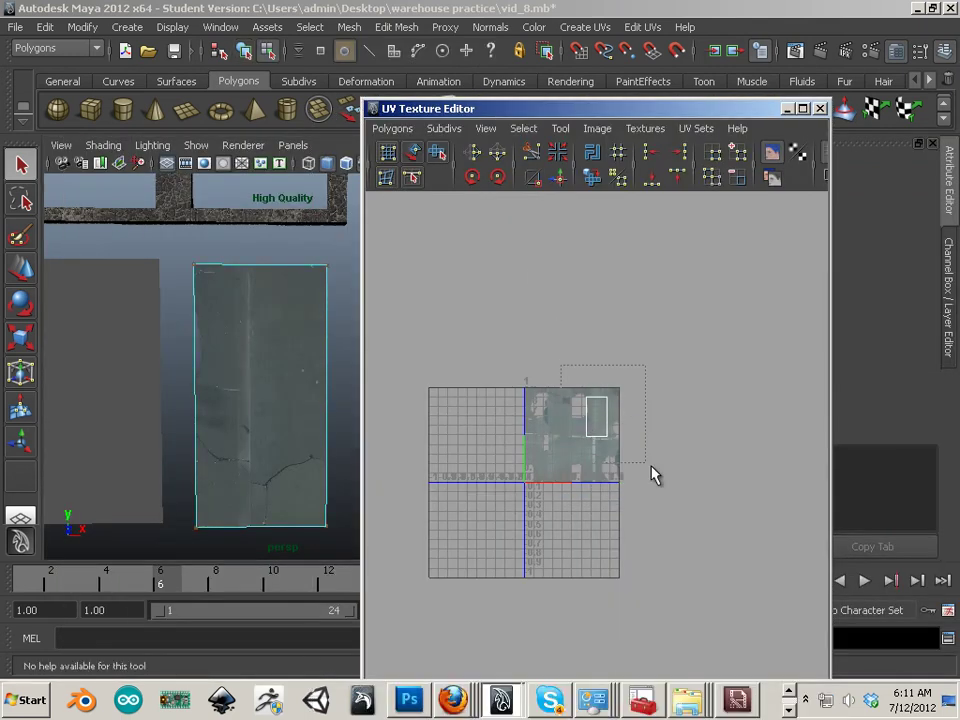
left_click_drag(616, 447, 607, 417)
key("w")
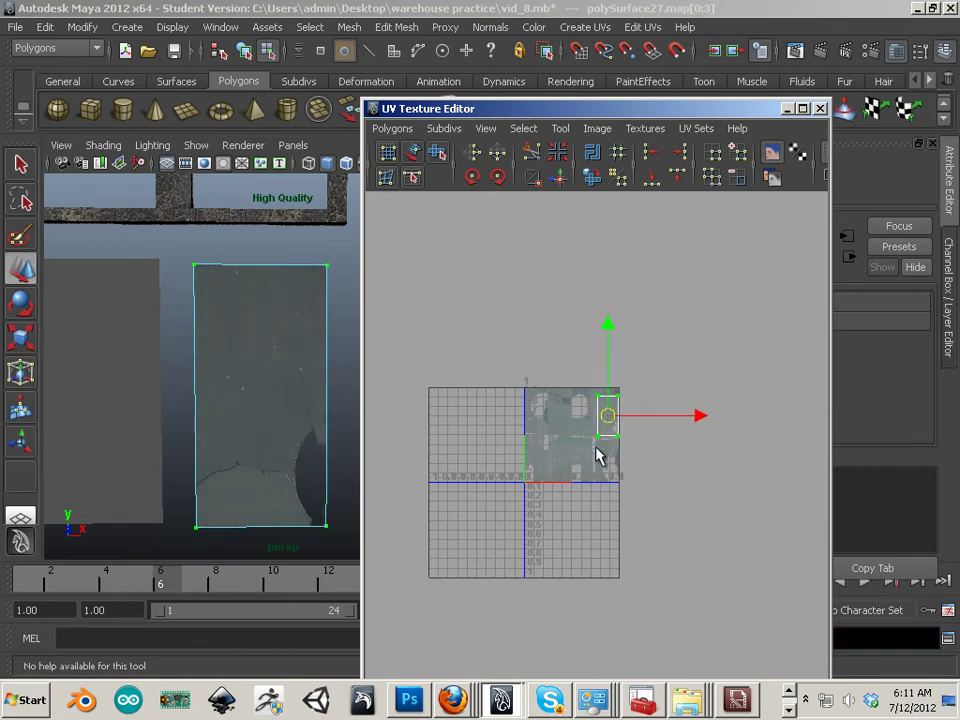
- Select the left-hand pane in object mode and assign it the same broken glass Lambert material
left_click_drag(243, 375, 195, 362, "alt")
left_click(158, 356)
right_click_drag(158, 352, 217, 340)
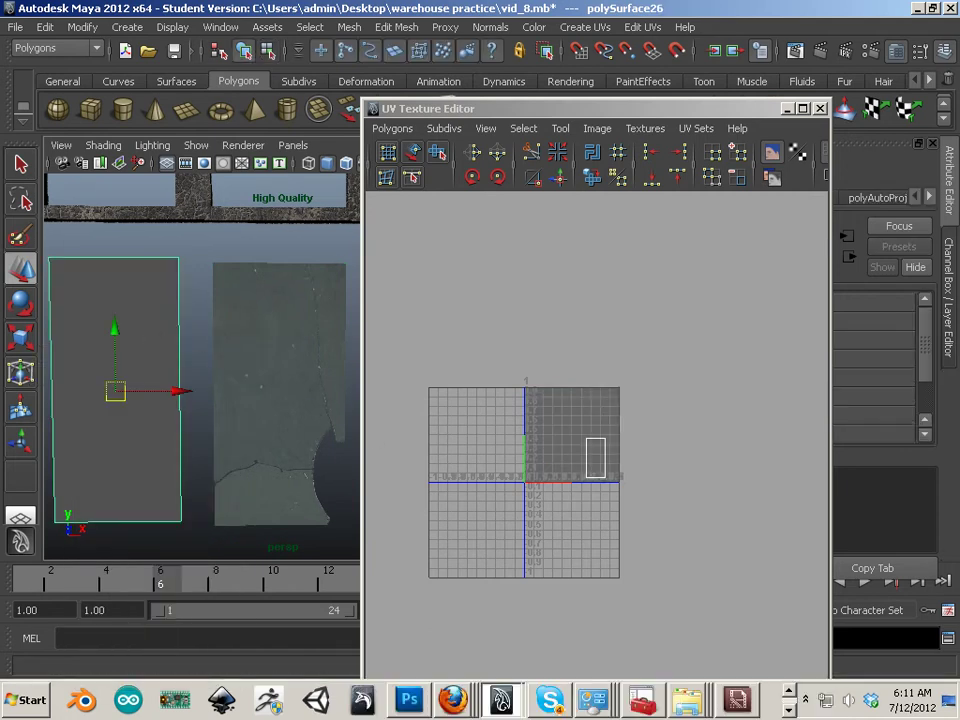
middle_click_drag(486, 342, 137, 418)
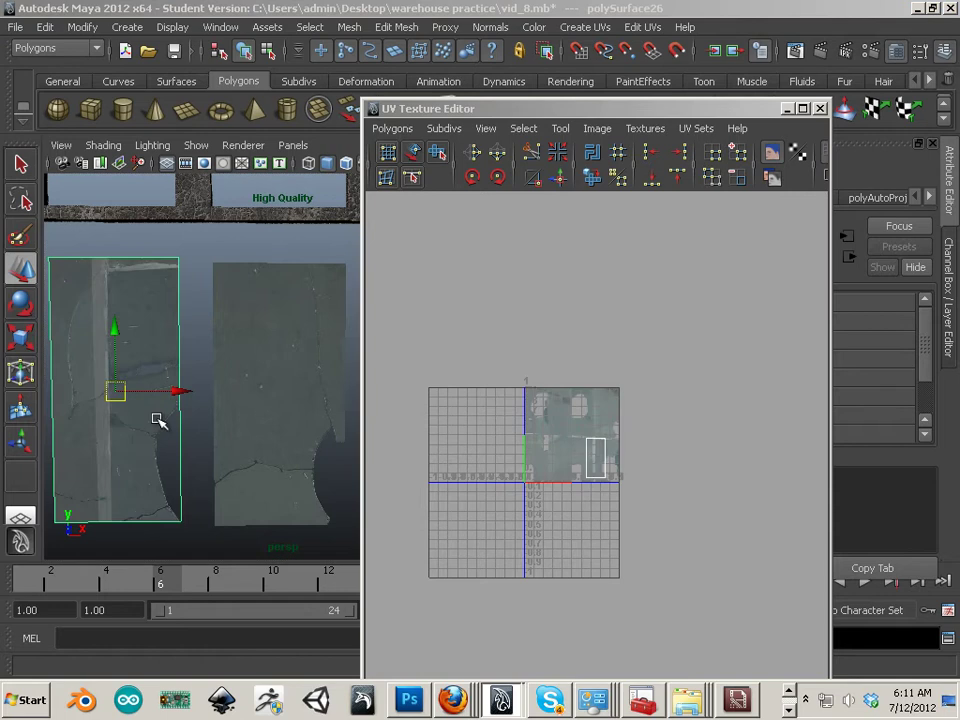
- Move the left-hand pane's UVs over the large round hole along the top of the broken glass texture
right_click_drag(586, 462, 630, 461)
left_click_drag(575, 420, 582, 467)
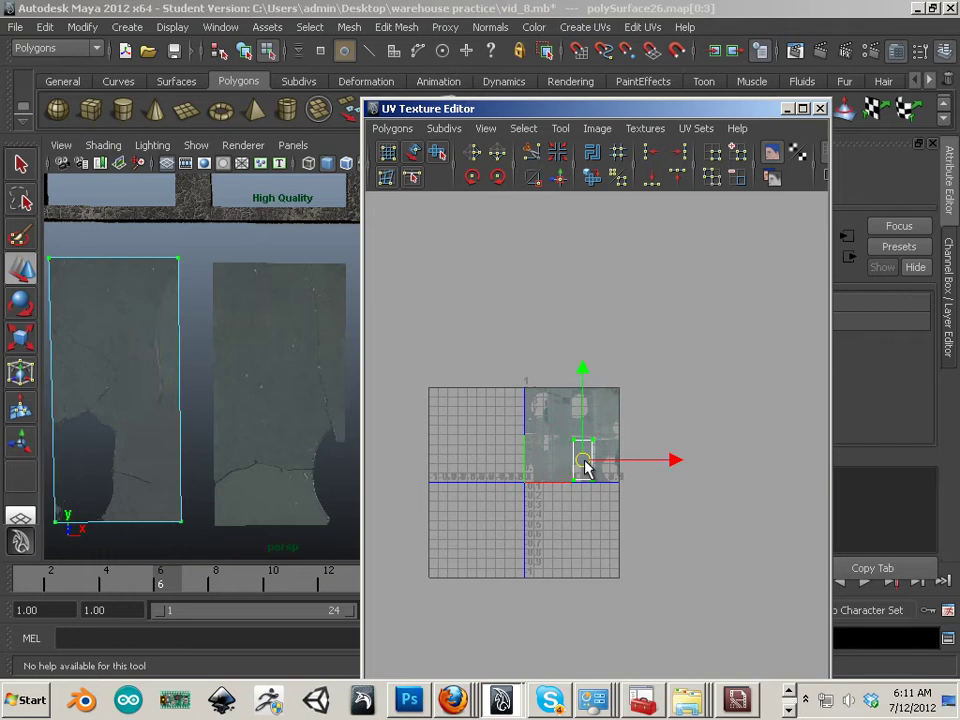
left_click_drag(584, 463, 586, 424)
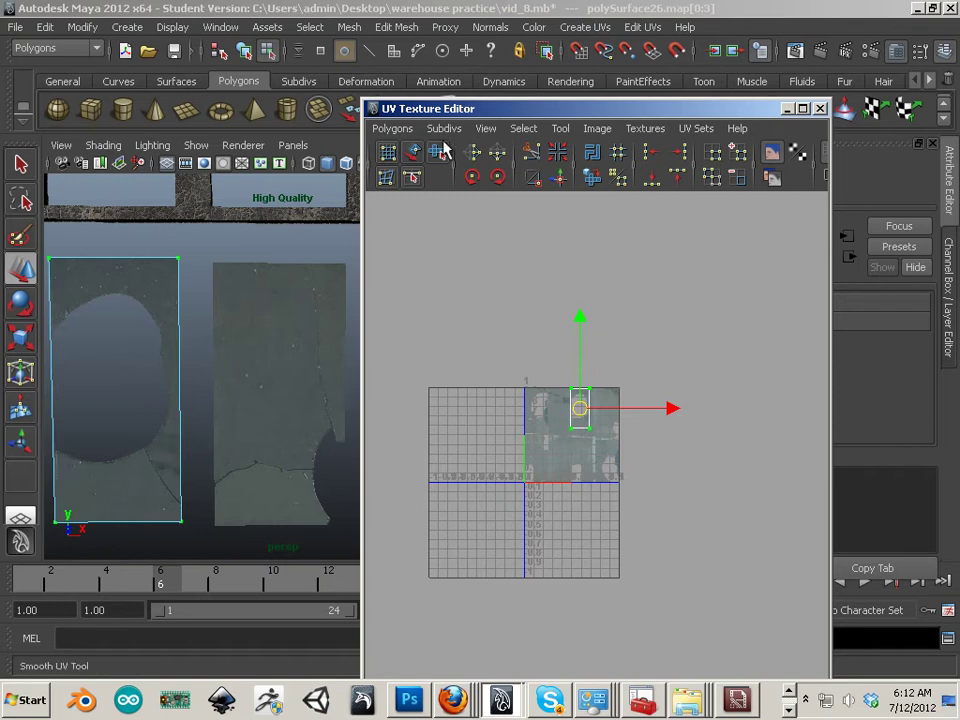
- Return to object mode and move both glass panes up into the two openings of the window frame
left_click_drag(495, 111, 717, 169)
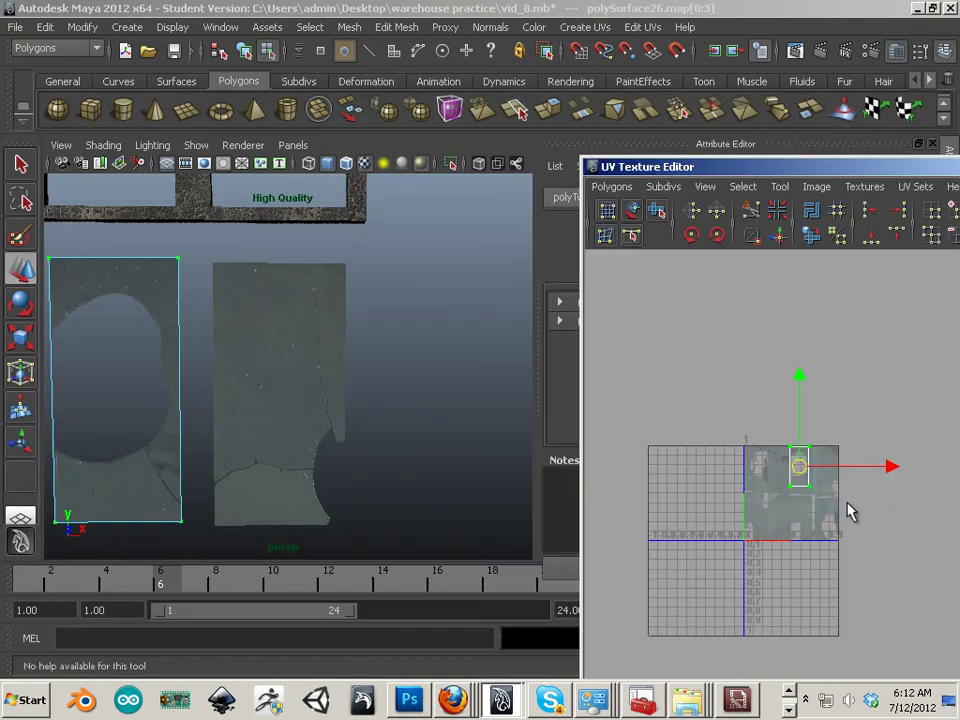
scroll(285, 372, "down", 2)
right_click_drag(283, 373, 279, 368)
left_click(279, 368)
left_click(186, 453)
middle_click_drag(265, 338, 255, 426, "alt")
left_click_drag(180, 405, 210, 189)
middle_click_drag(210, 189, 349, 360, "alt")
left_click(354, 381)
- Nudge the right-hand pane vertically to fit its opening in the frame, and deselect it
left_click(300, 313)
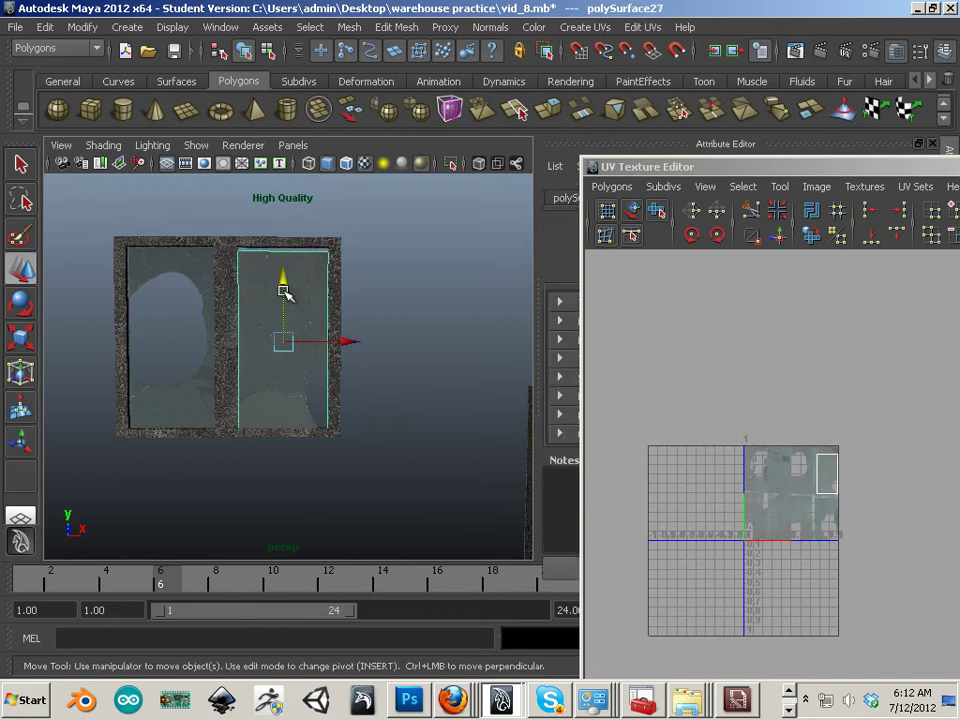
left_click(282, 274)
left_click(347, 381)
- Examine the fit and look of the broken glass panes inside the window frame up close
scroll(369, 390, "down", 3)
right_click_drag(369, 390, 519, 439, "alt")
right_click_drag(372, 390, 546, 461, "alt")
middle_click_drag(546, 461, 190, 300, "alt")
right_click_drag(190, 300, 256, 404, "alt")
middle_click_drag(257, 272, 289, 411, "alt")
right_click_drag(289, 411, 96, 320, "alt")
middle_click_drag(96, 320, 231, 392, "alt")
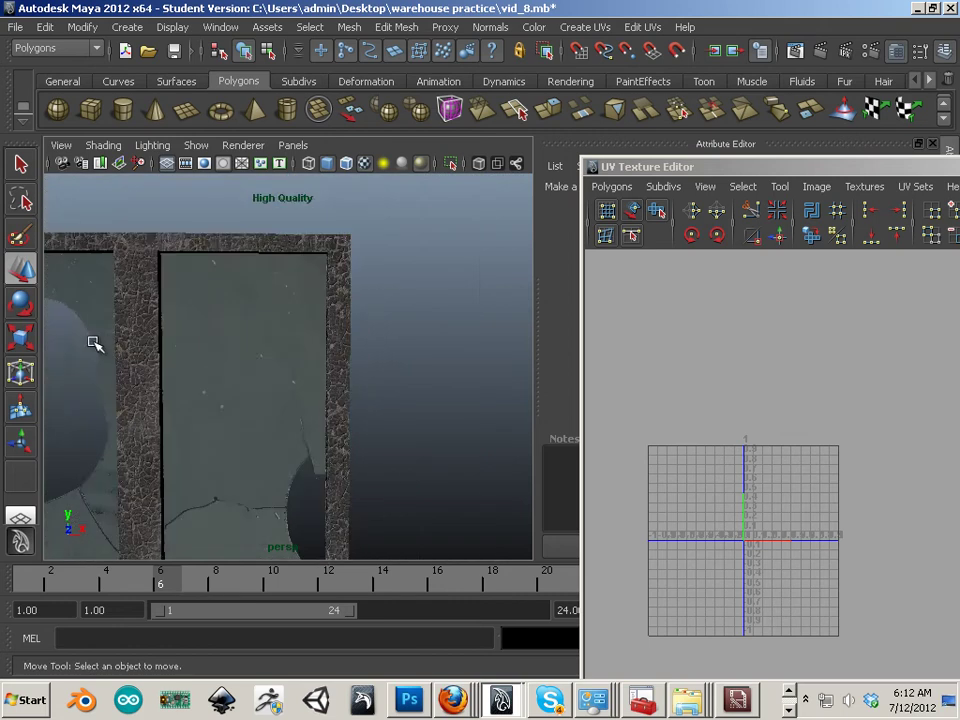
- Switch to Photoshop and add a Brightness/Contrast adjustment above Layer 9 copy 2 with brightness 40 and contrast -13
right_click_drag(231, 392, 372, 441, "alt")
middle_click_drag(372, 441, 352, 476, "alt")
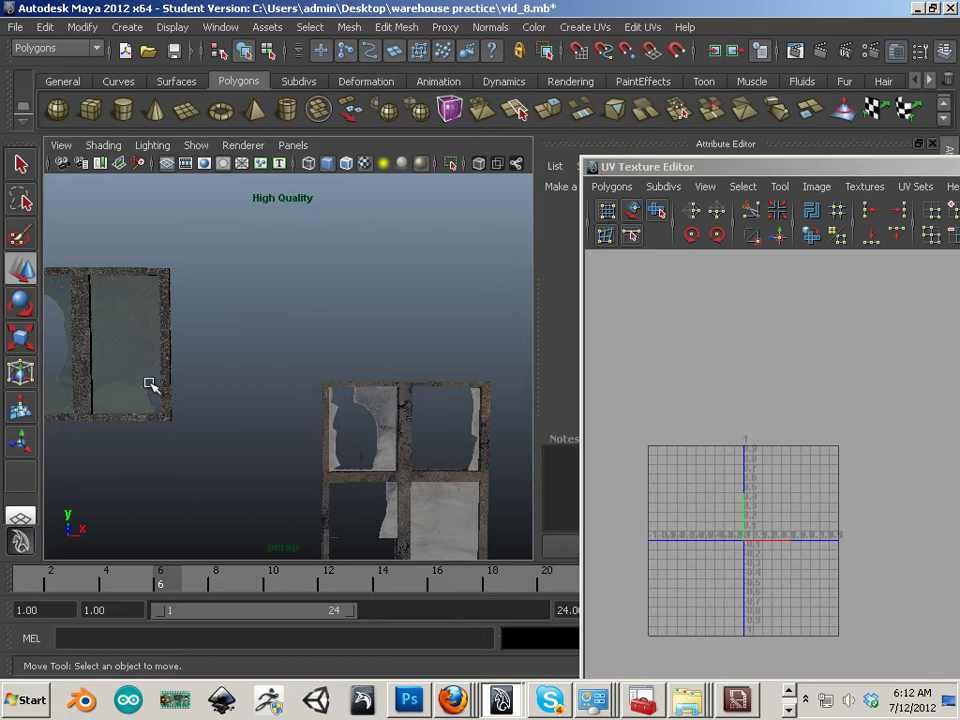
left_click(425, 705)
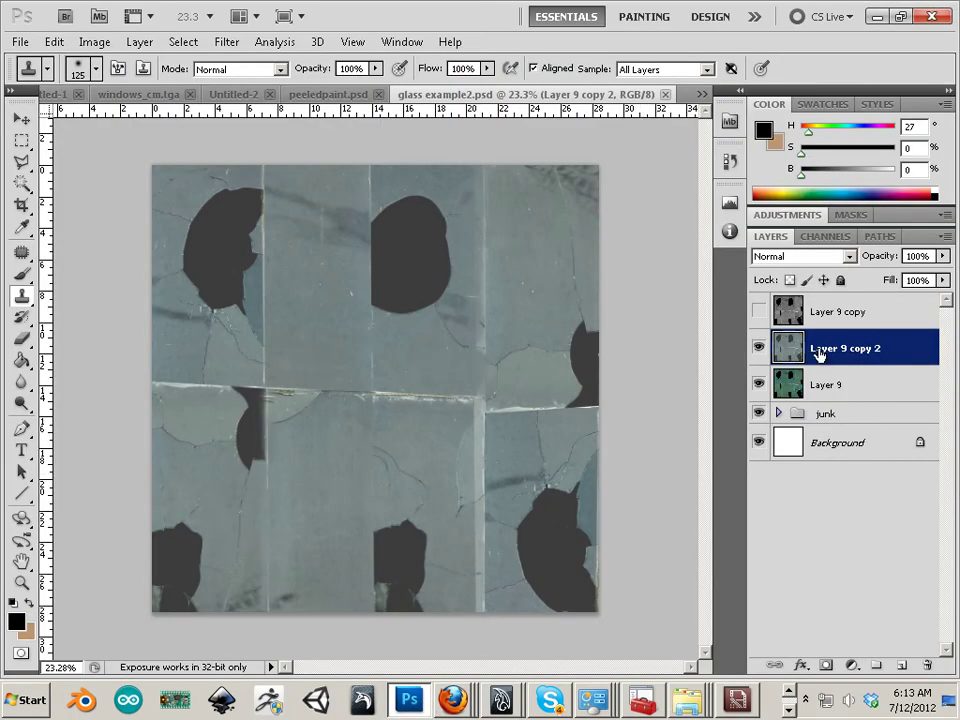
left_click(851, 665)
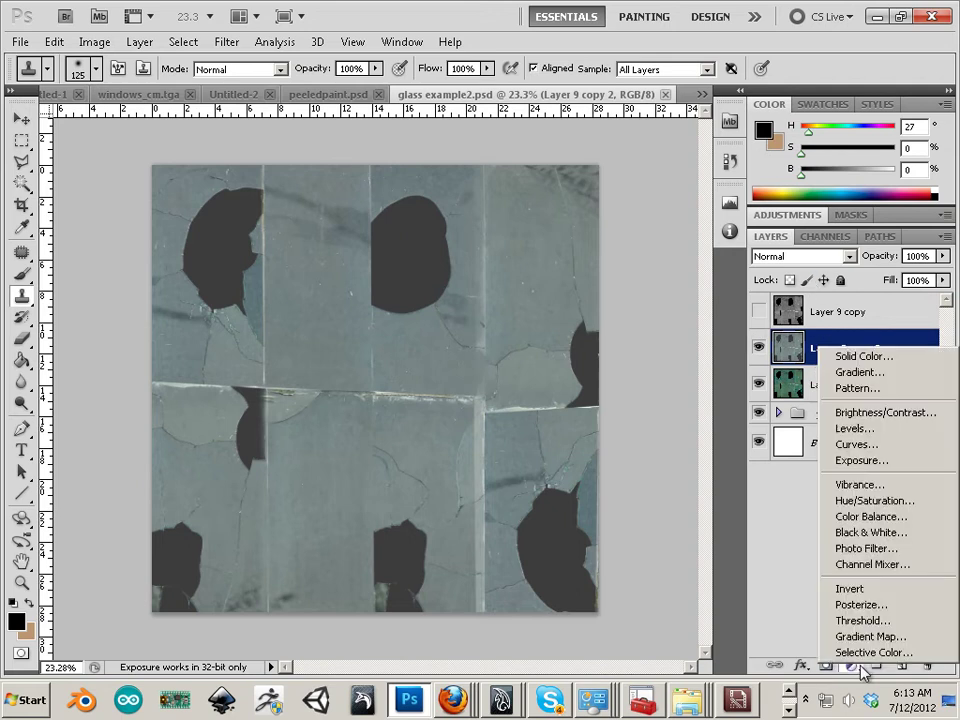
left_click(868, 412)
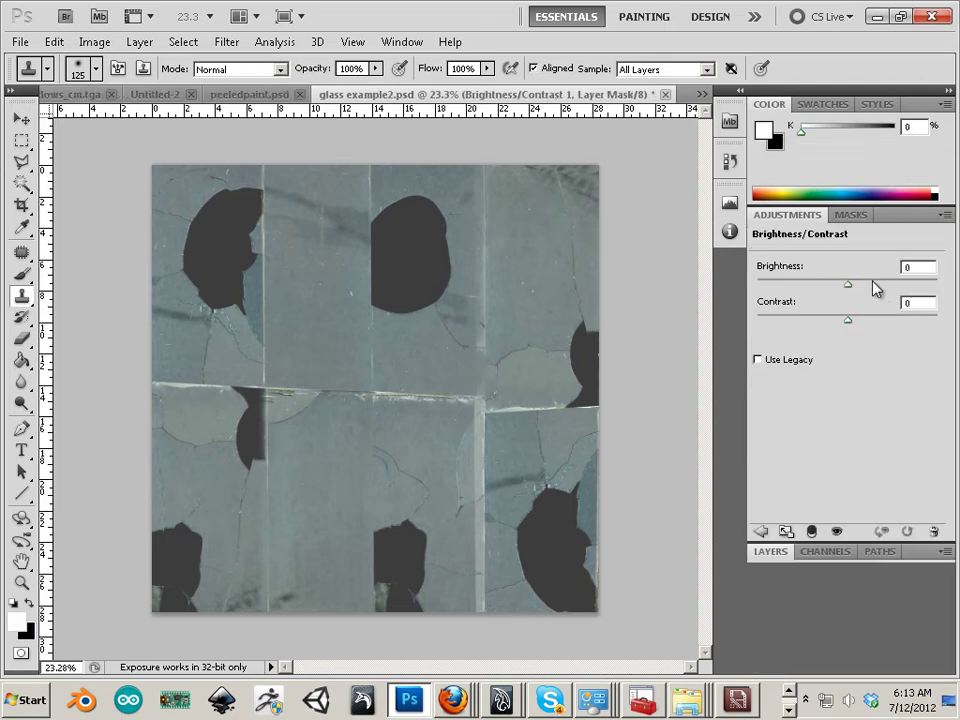
left_click_drag(848, 284, 875, 289)
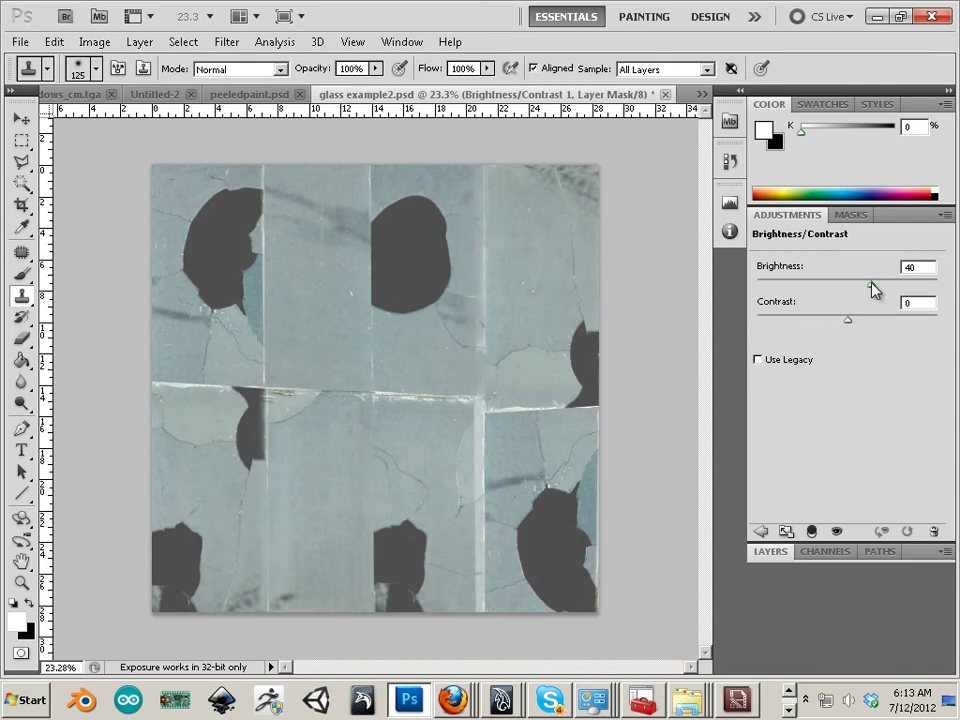
mouse_move(847, 327)
left_mouse_down()
mouse_move(868, 326)
mouse_move(808, 319)
mouse_move(856, 324)
mouse_move(810, 319)
mouse_move(829, 327)
left_mouse_up()
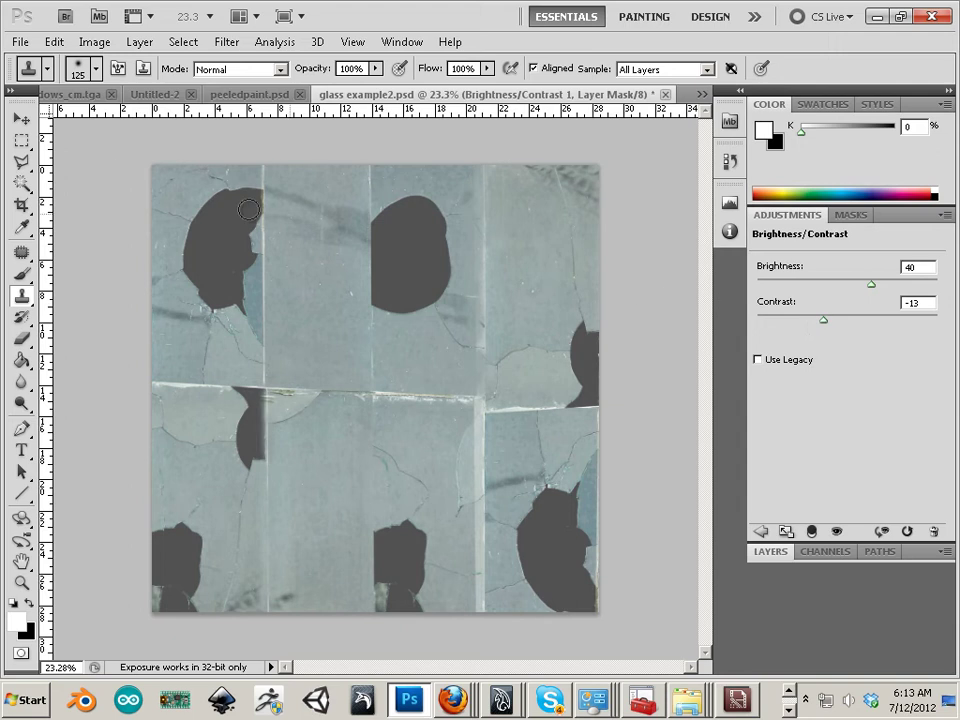
left_click(20, 118)
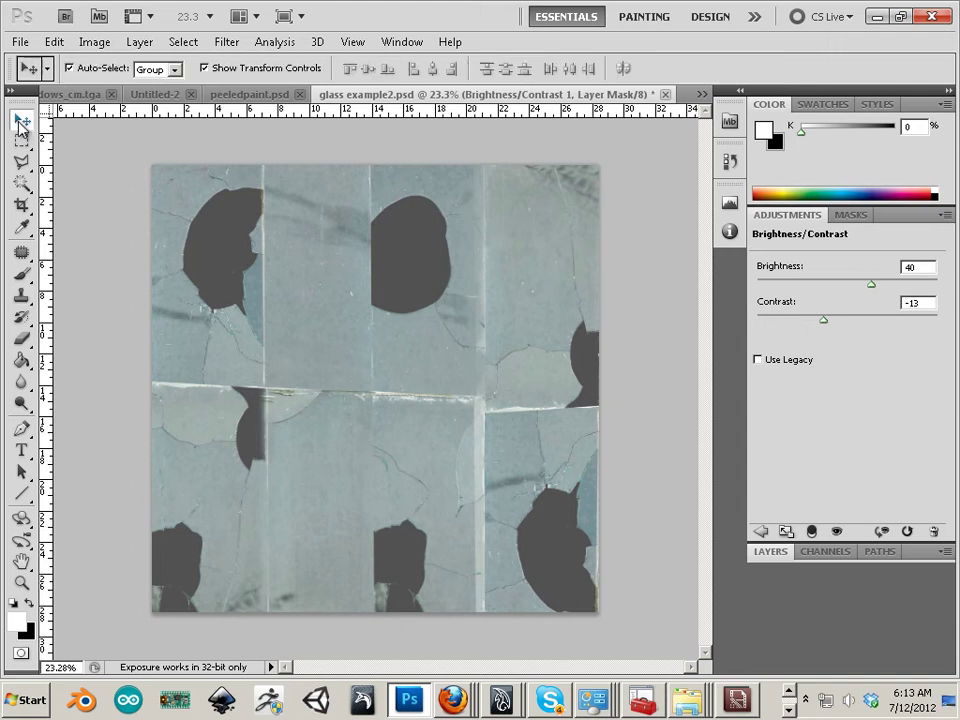
left_click(583, 388)
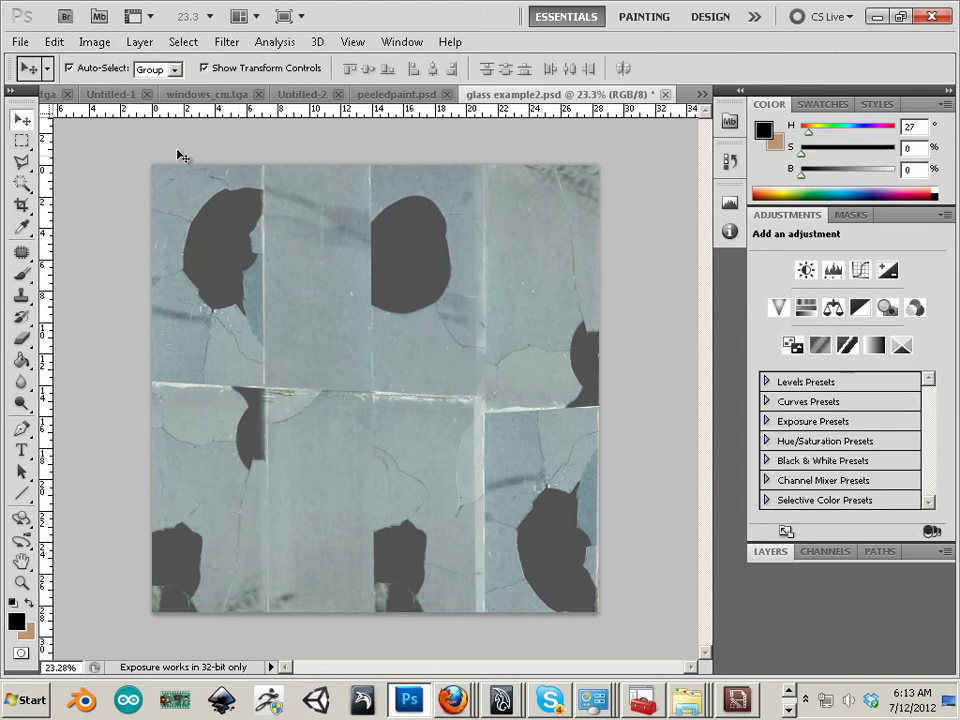
left_click(94, 41)
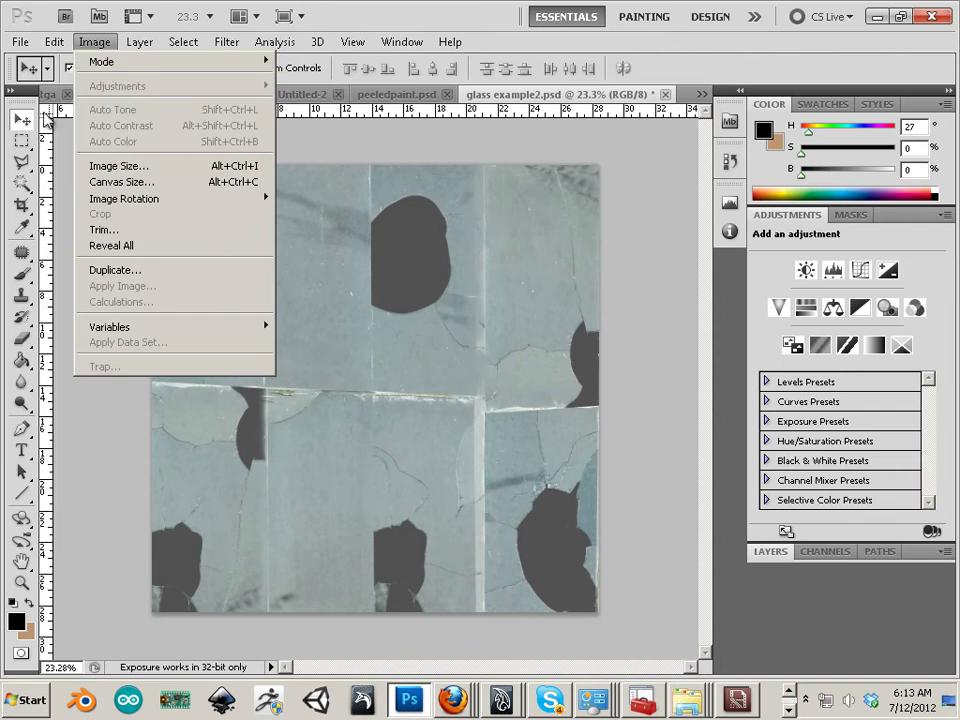
left_click(41, 137)
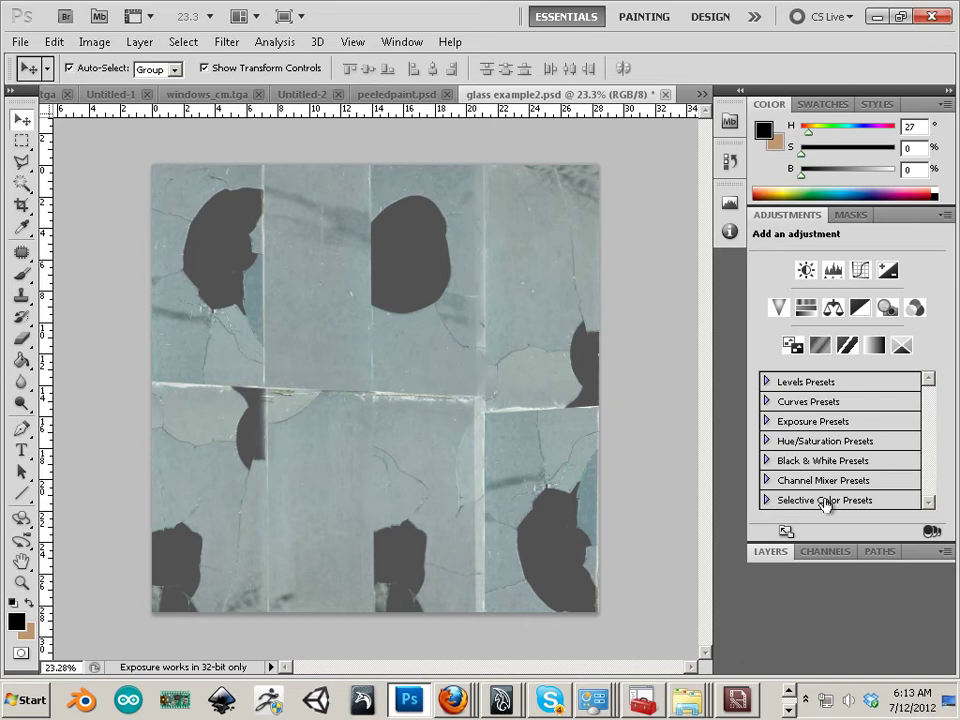
- Try a Photo Filter adjustment above Layer 9 copy, cycling through the filter presets to Underwater
left_click(768, 552)
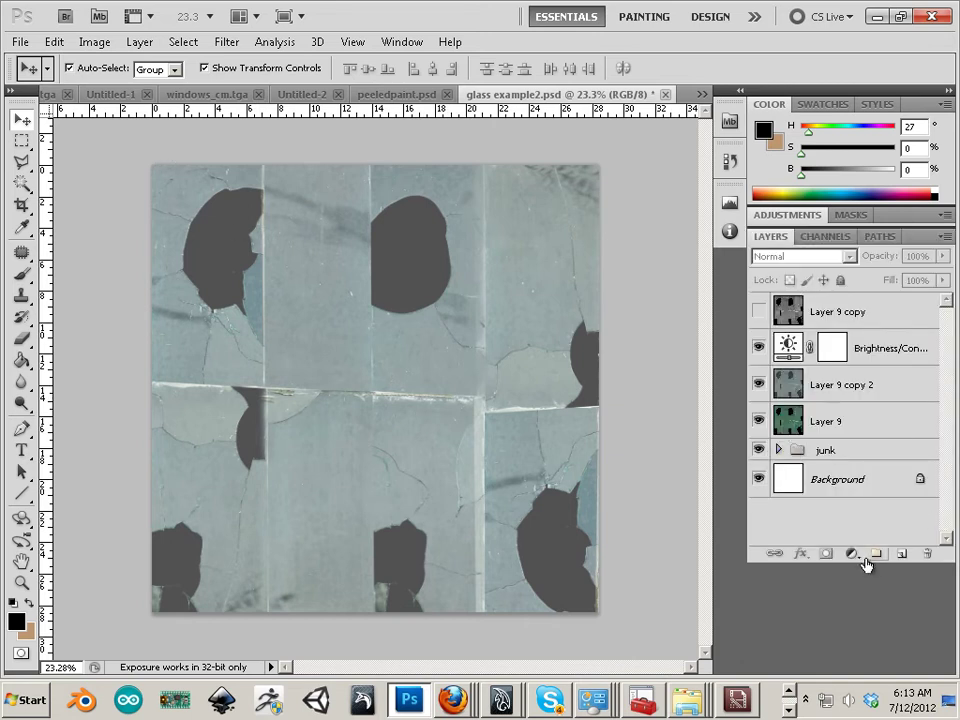
left_click(838, 311)
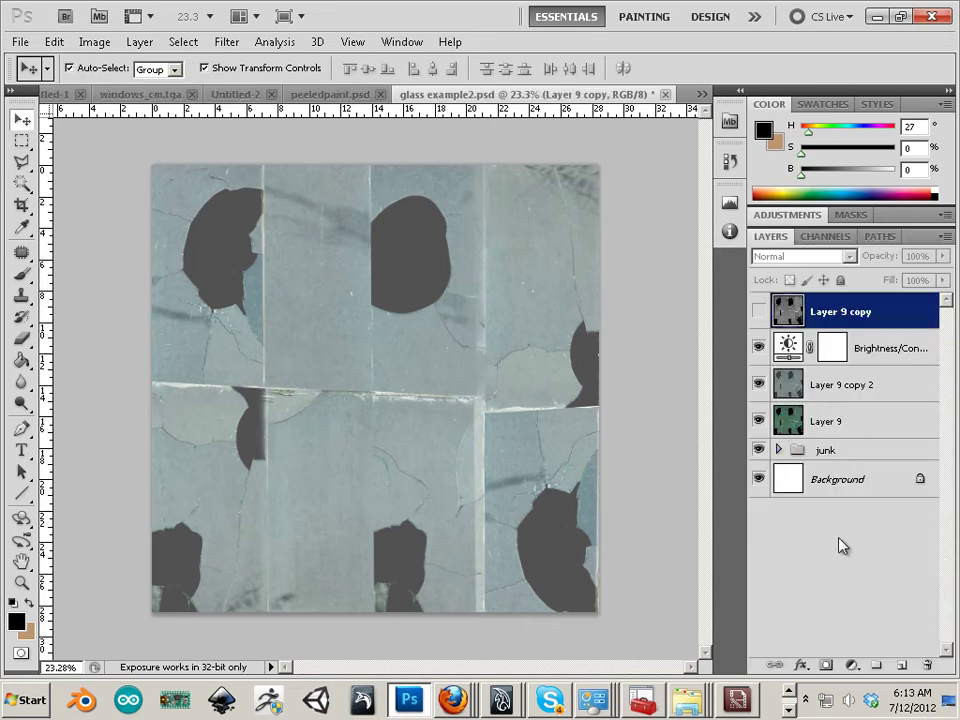
left_click(849, 665)
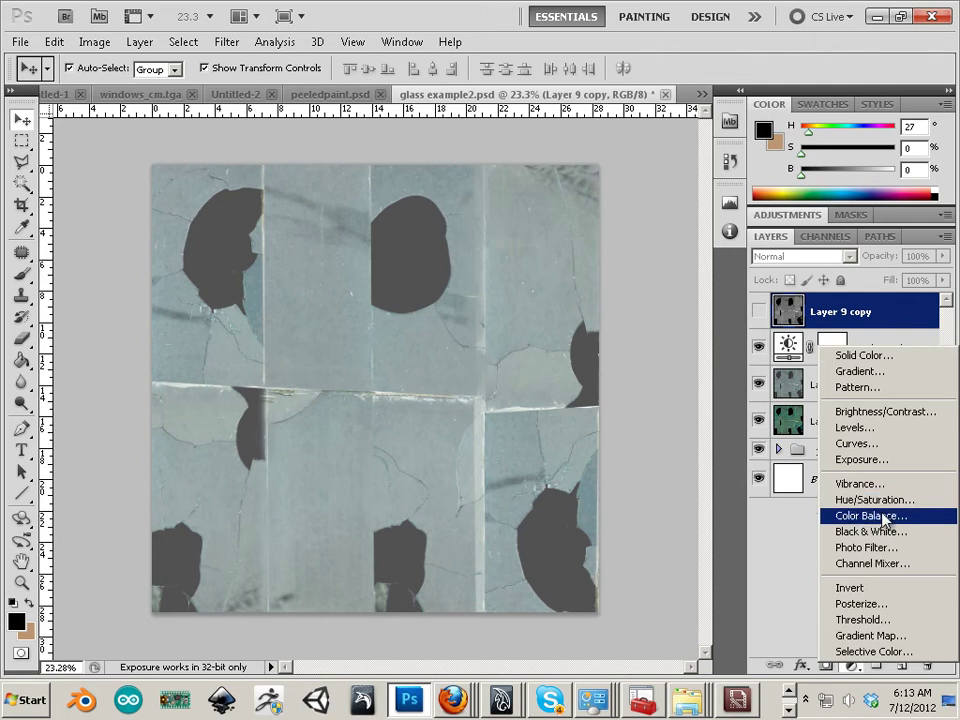
left_click(868, 548)
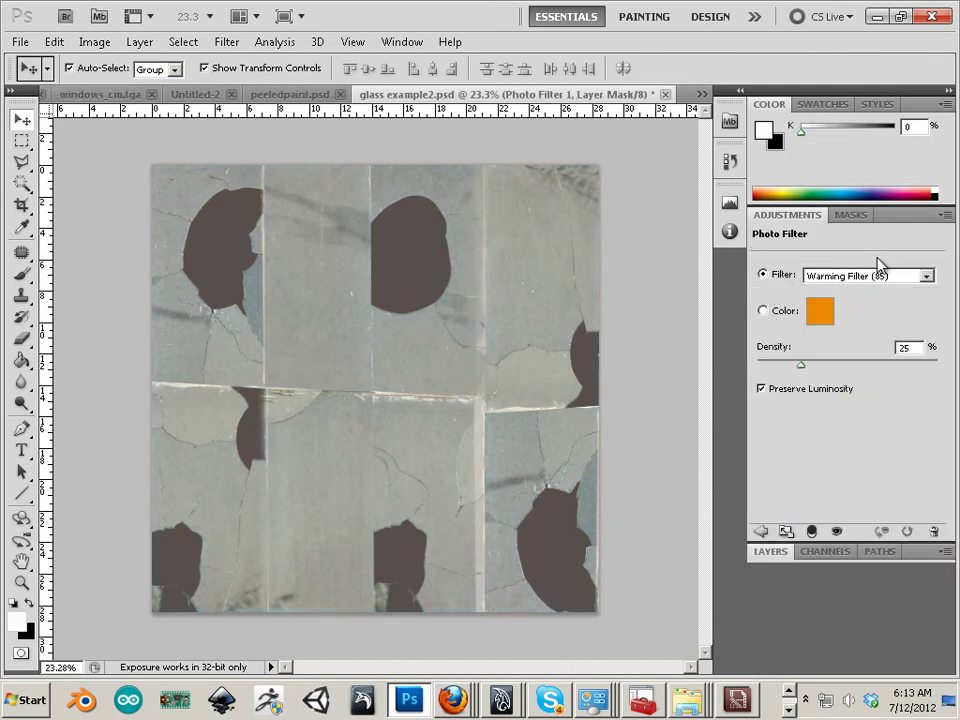
left_click(878, 276)
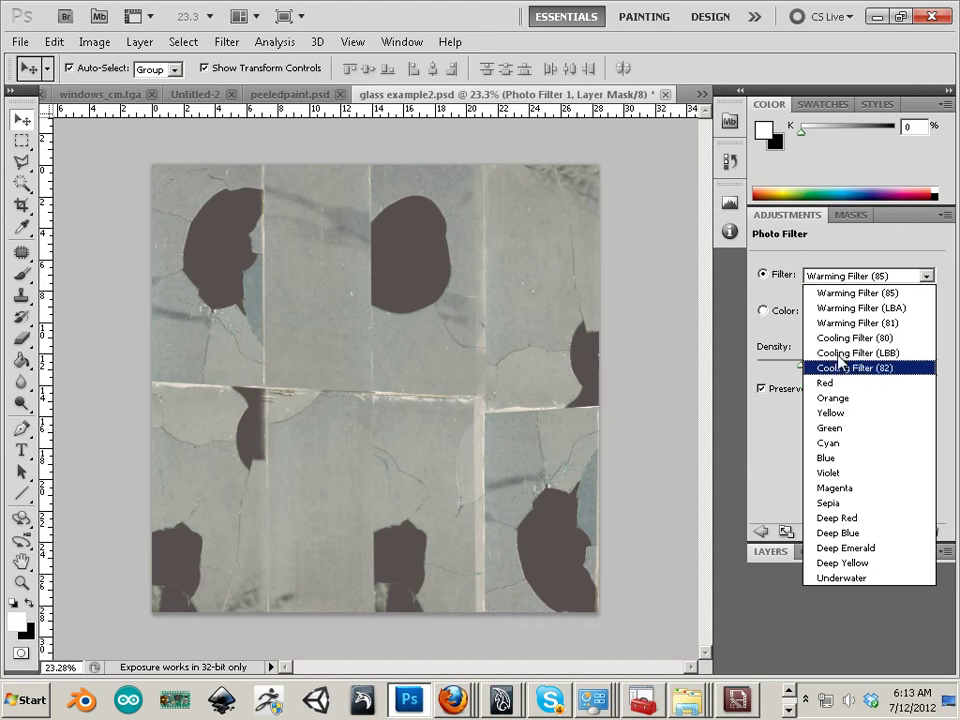
left_click(840, 284)
scroll(840, 284, "down", 3)
scroll(840, 284, "down", 9)
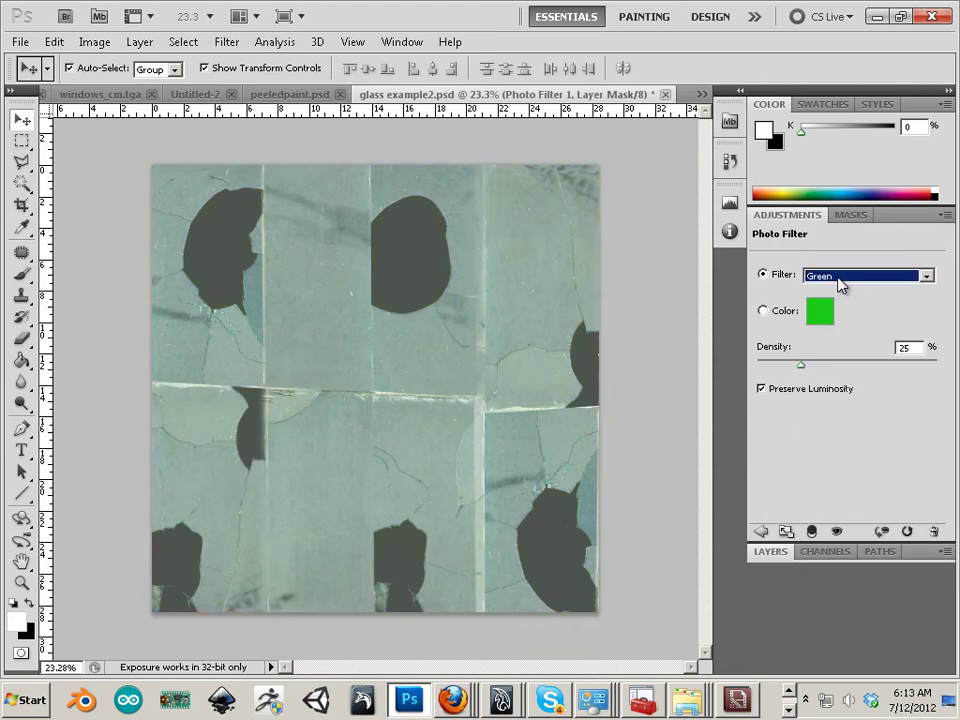
scroll(840, 284, "down", 3)
scroll(840, 284, "up", 2)
scroll(840, 284, "down", 5)
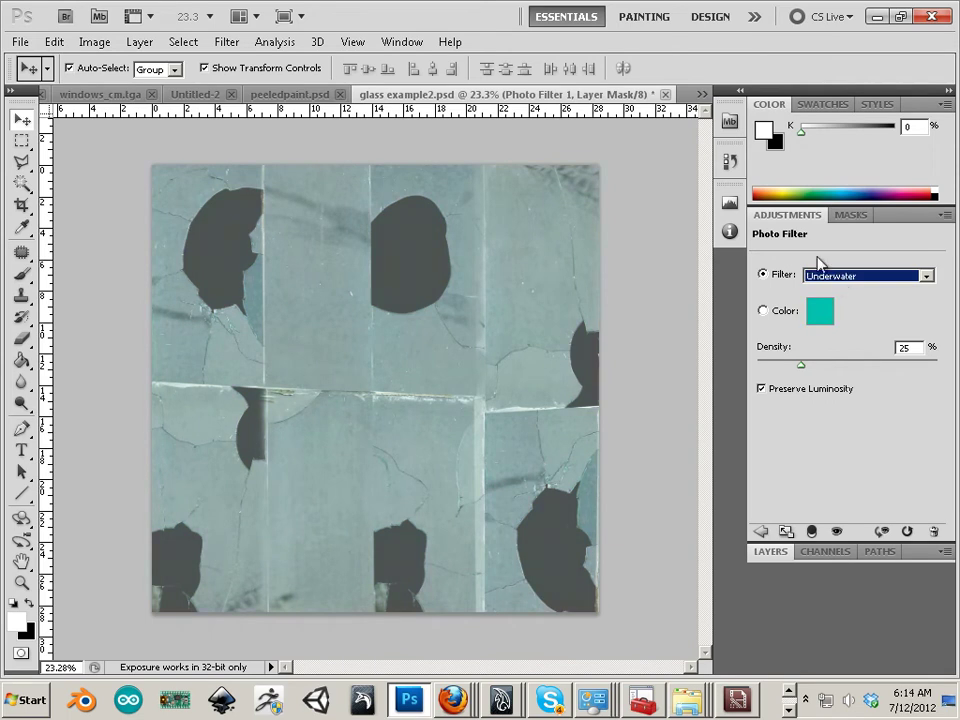
- Hide the Photo Filter adjustment layer to compare the glass colour, and delete it
left_click(771, 551)
left_click(758, 311)
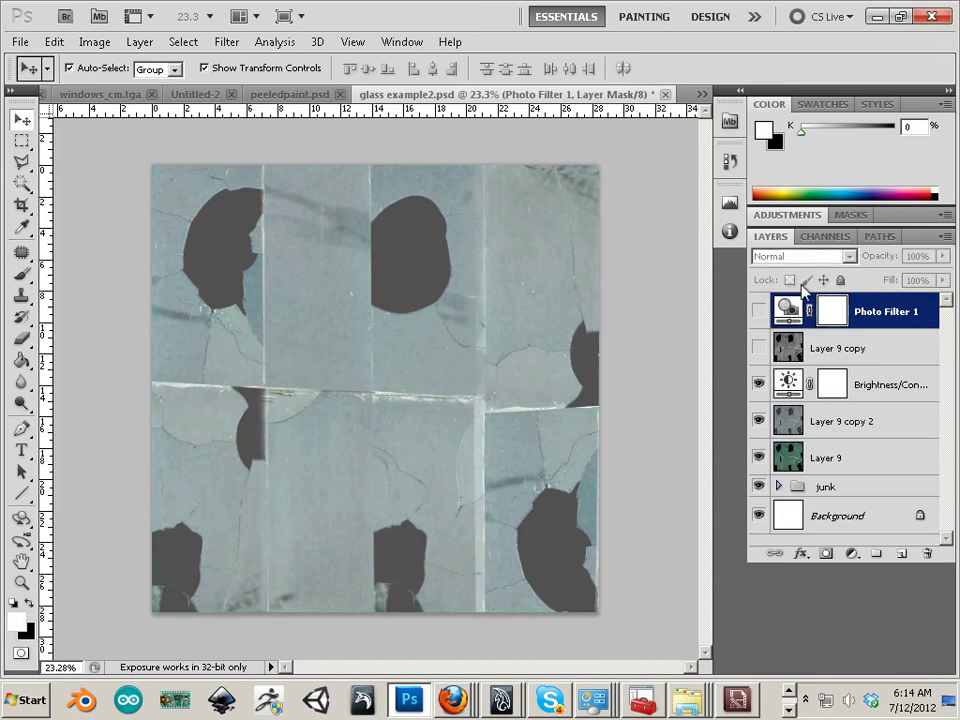
left_click(880, 352)
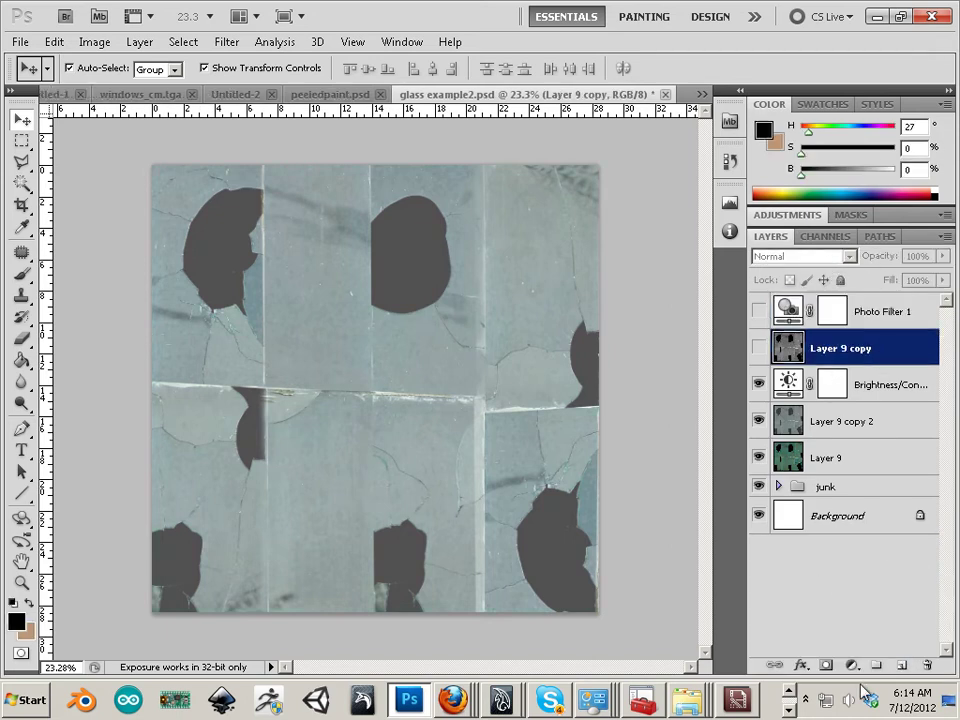
left_click_drag(887, 313, 927, 664)
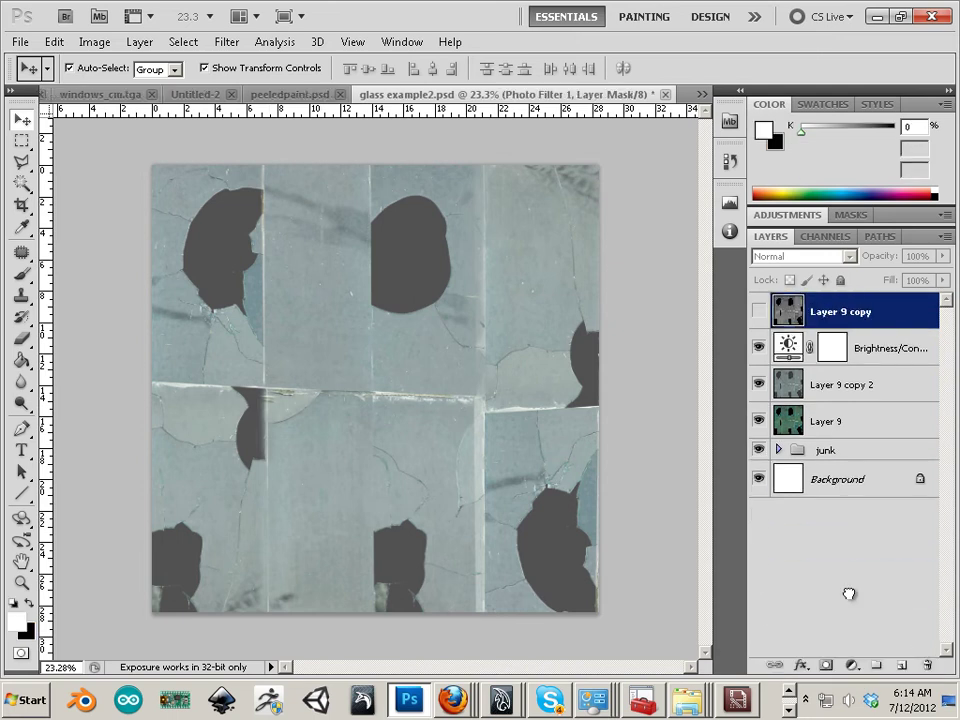
- Add a Curves adjustment above Layer 9 copy and lower the blue channel slightly, with its midpoint at input 120, output 117
left_click(801, 665)
left_click(851, 665)
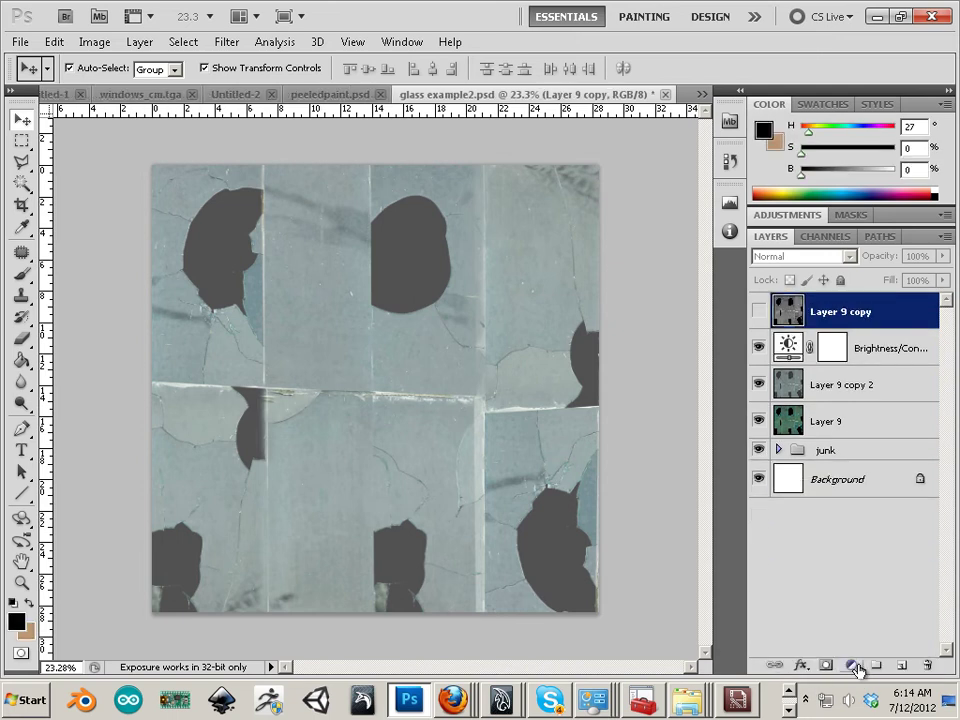
left_click(851, 665)
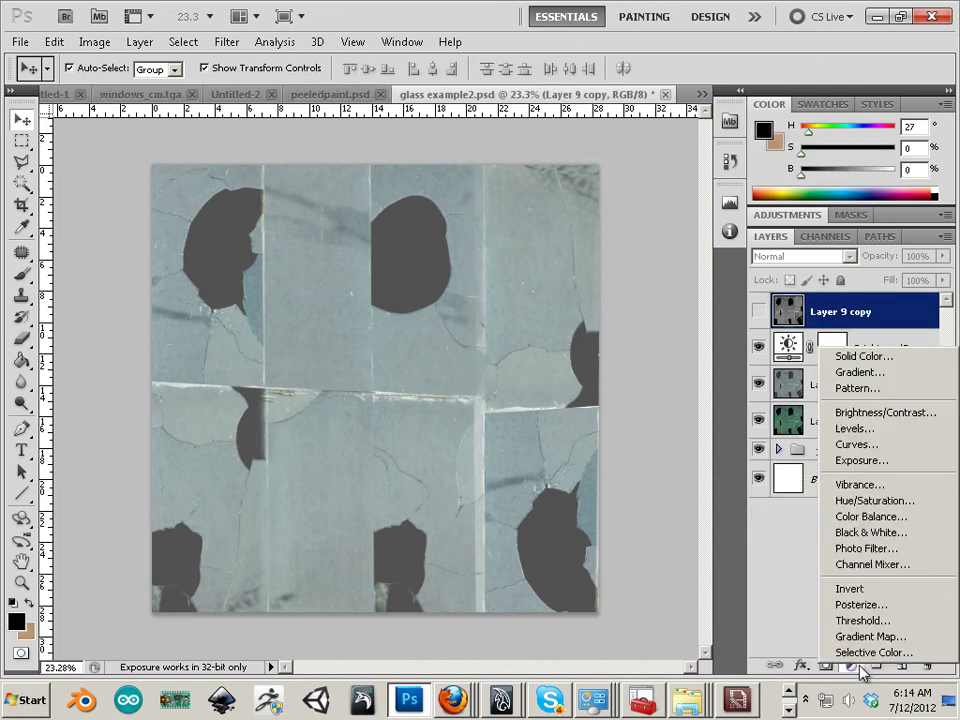
left_click(877, 447)
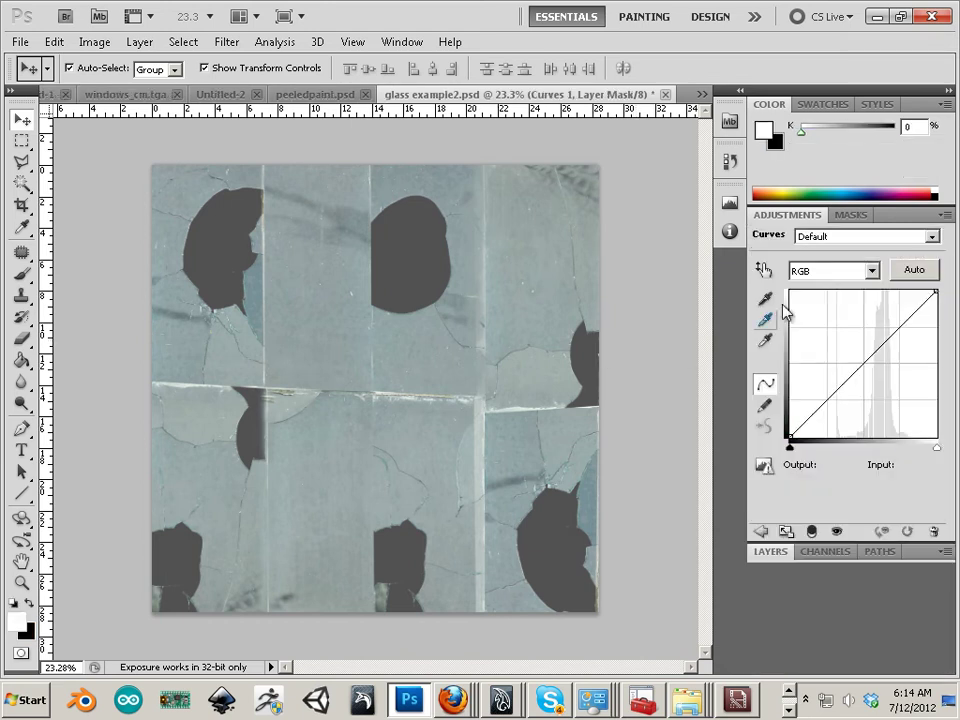
left_click(850, 274)
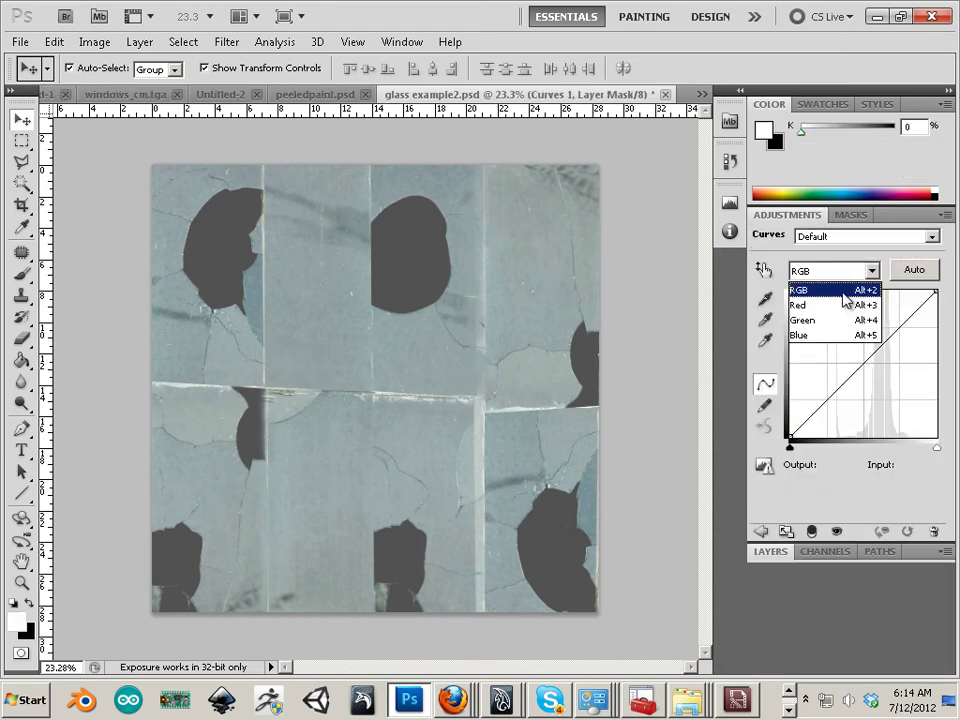
left_click(835, 338)
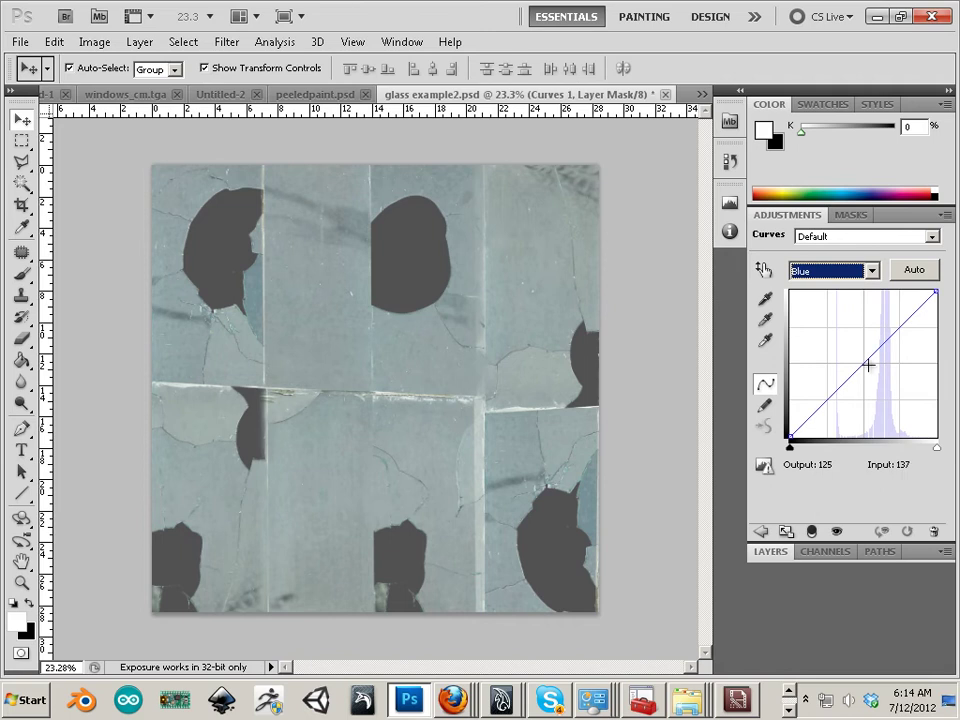
mouse_move(868, 366)
left_mouse_down()
mouse_move(853, 347)
mouse_move(864, 365)
left_mouse_up()
mouse_move(935, 291)
left_mouse_down()
mouse_move(896, 291)
mouse_move(936, 294)
left_mouse_up()
mouse_move(791, 438)
left_mouse_down()
mouse_move(830, 441)
mouse_move(783, 440)
left_mouse_up()
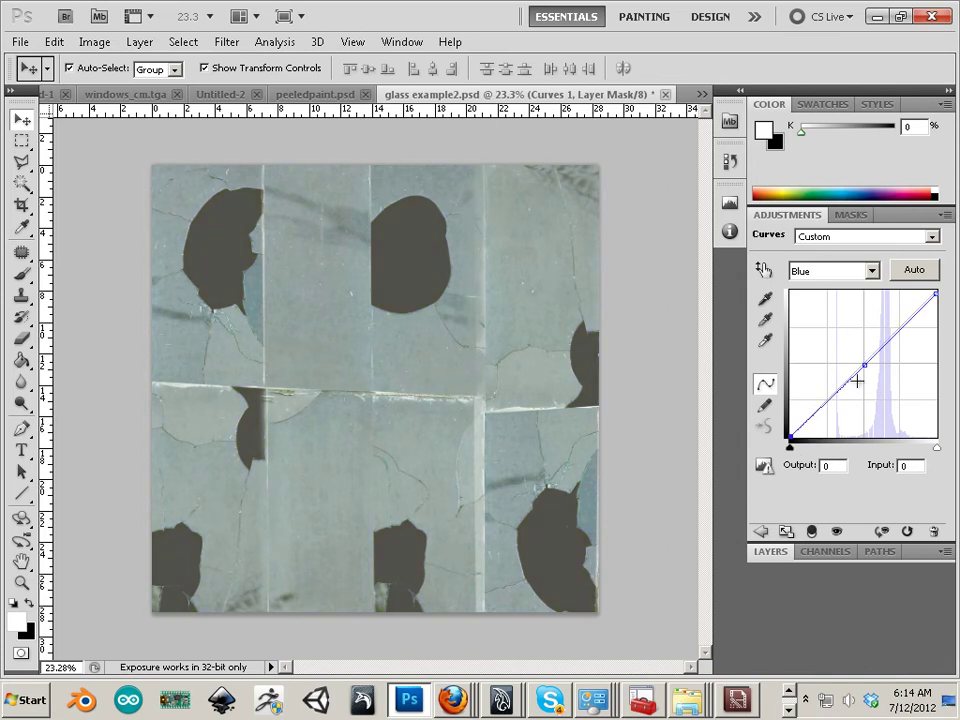
mouse_move(864, 366)
left_mouse_down()
mouse_move(853, 364)
mouse_move(856, 374)
mouse_move(856, 343)
mouse_move(876, 365)
mouse_move(875, 349)
mouse_move(845, 375)
mouse_move(866, 380)
mouse_move(843, 364)
mouse_move(898, 391)
mouse_move(842, 354)
mouse_move(859, 370)
left_mouse_up()
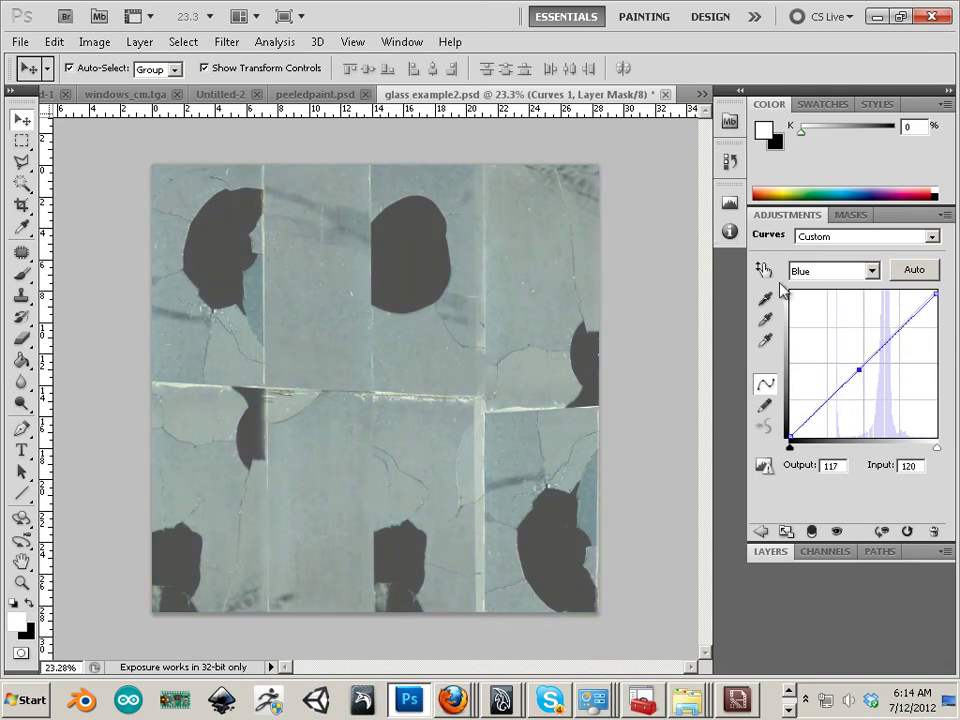
- Add a Hue/Saturation adjustment above the Curves layer with saturation -55 and lightness +2
left_click(771, 551)
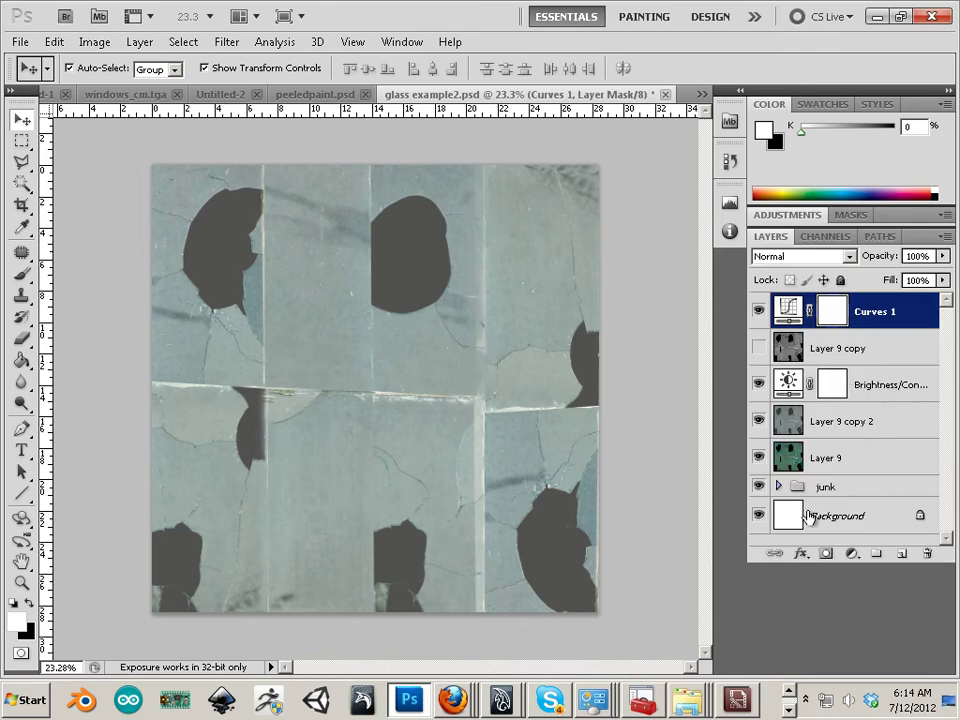
left_click(840, 555)
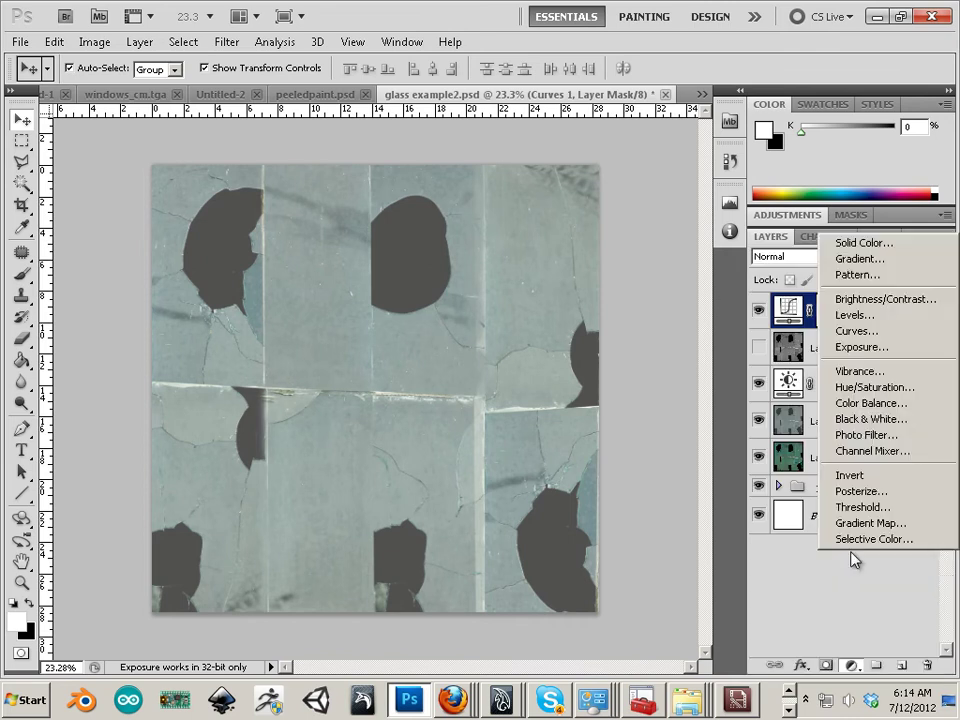
left_click(855, 386)
left_click_drag(848, 352, 803, 355)
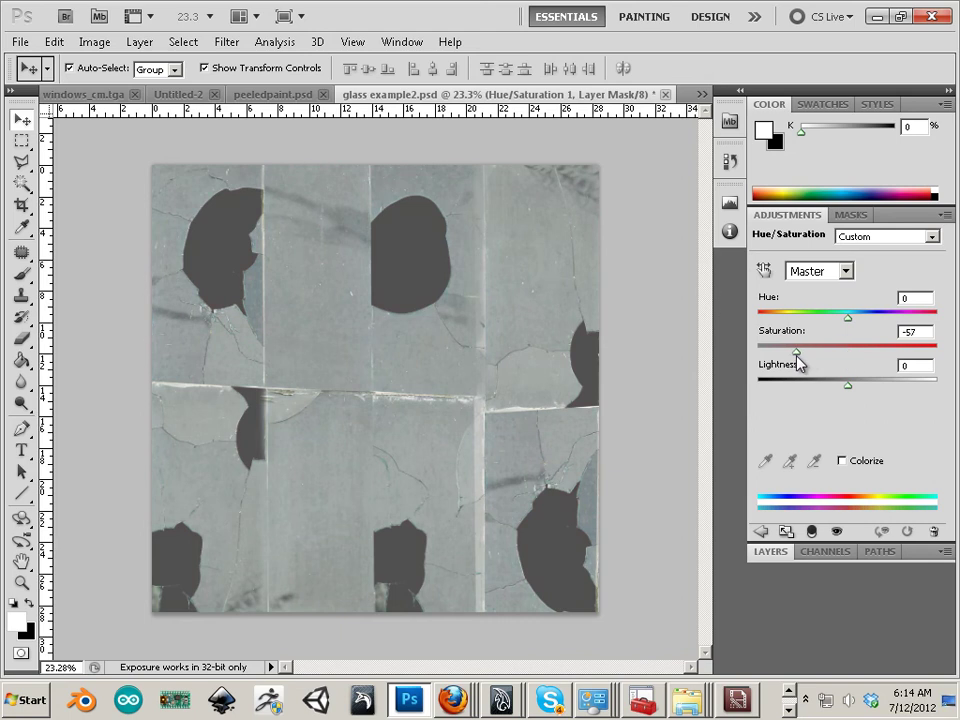
mouse_move(848, 385)
left_mouse_down()
mouse_move(876, 388)
mouse_move(851, 396)
left_mouse_up()
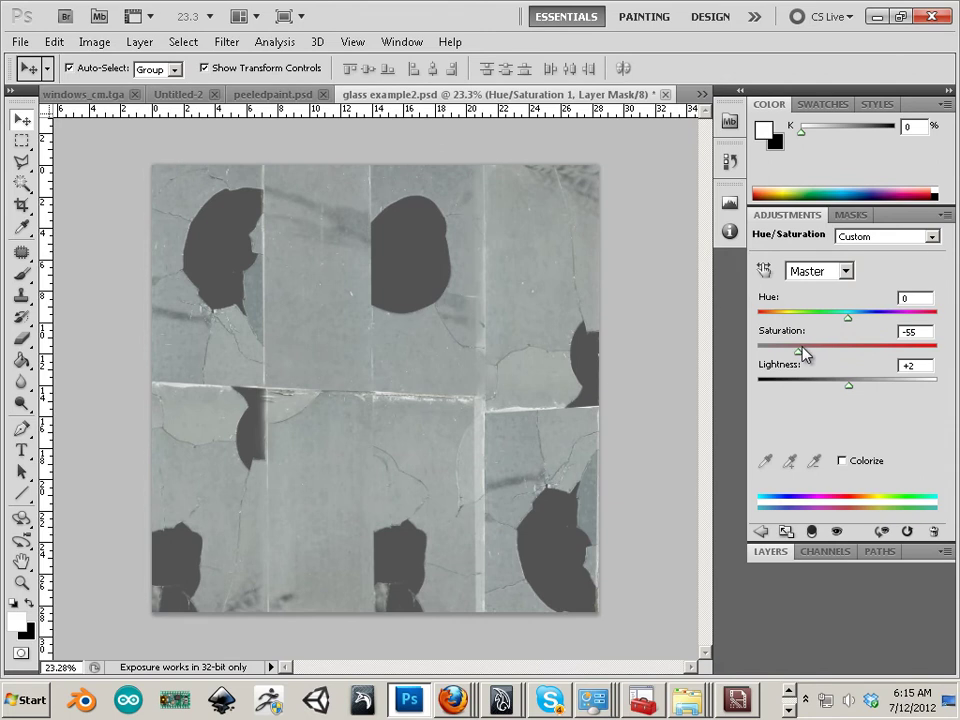
- Select the whole canvas, copy the visible glass image merged and paste it as a new layer
left_click(24, 144)
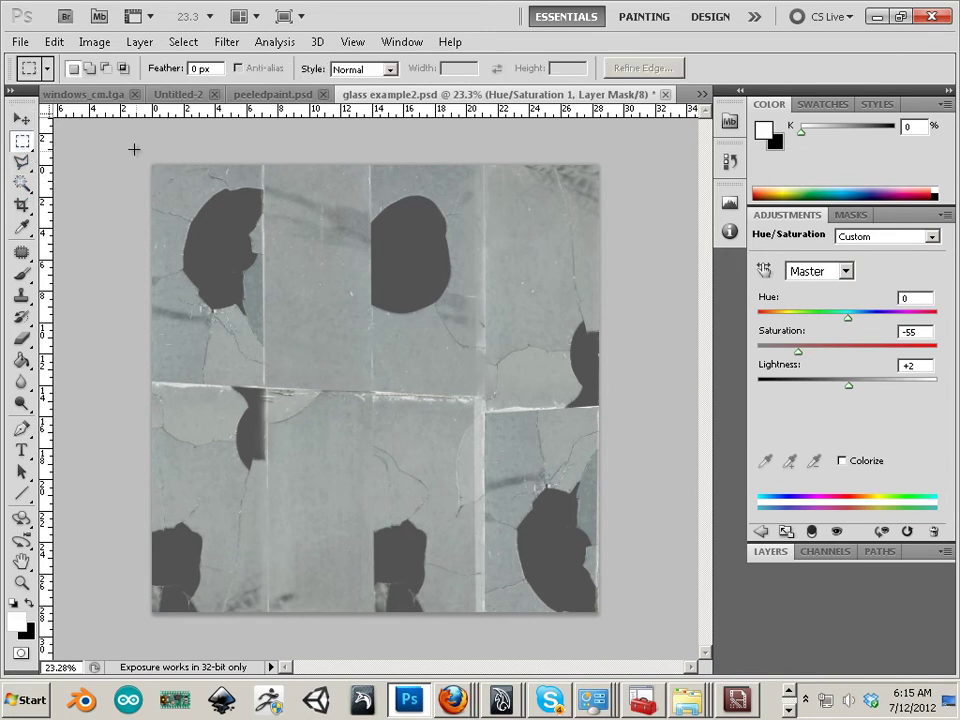
left_click(54, 41)
left_click(75, 173)
left_click(54, 41)
left_click(64, 189)
- Apply Smart Sharpen to Layer 10 with an amount of 27% and a radius of 1.4 px
left_click(226, 41)
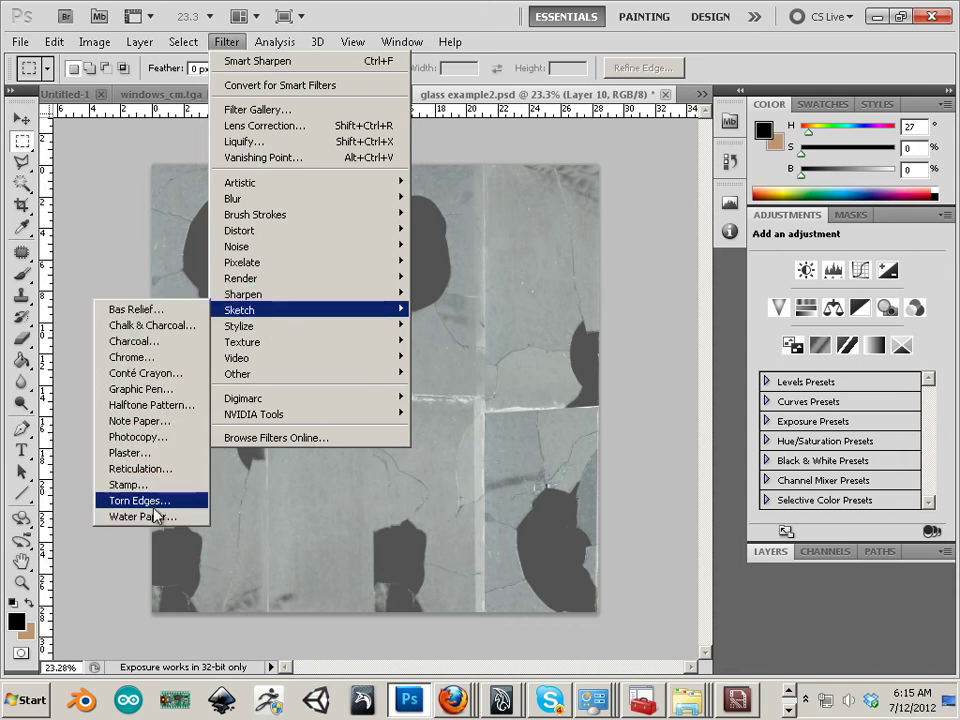
mouse_move(262, 295)
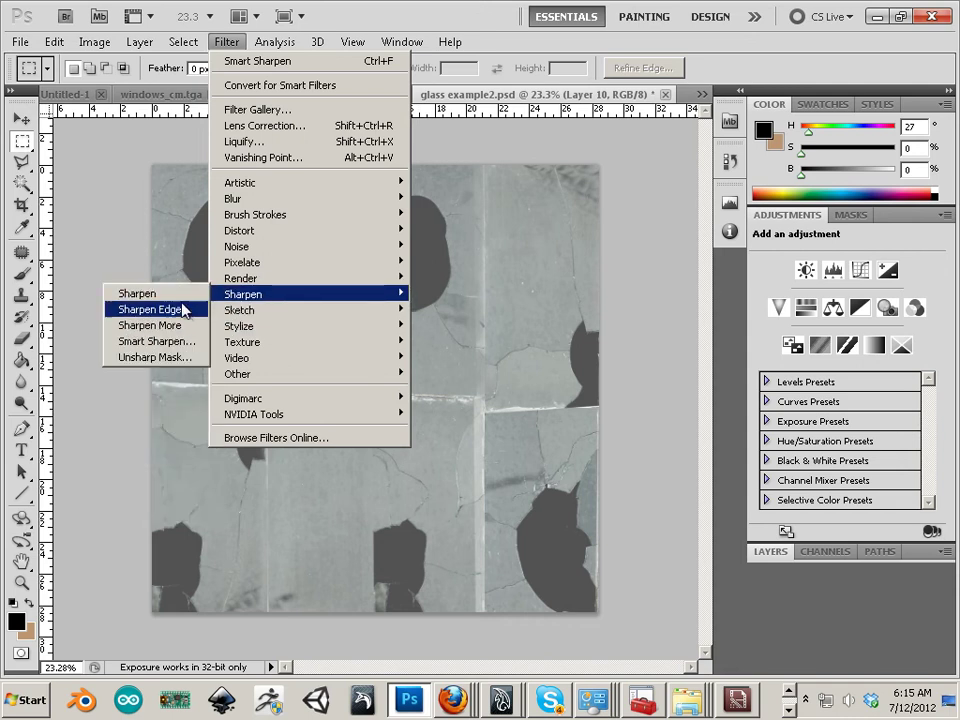
left_click(160, 341)
left_click_drag(308, 299, 379, 371)
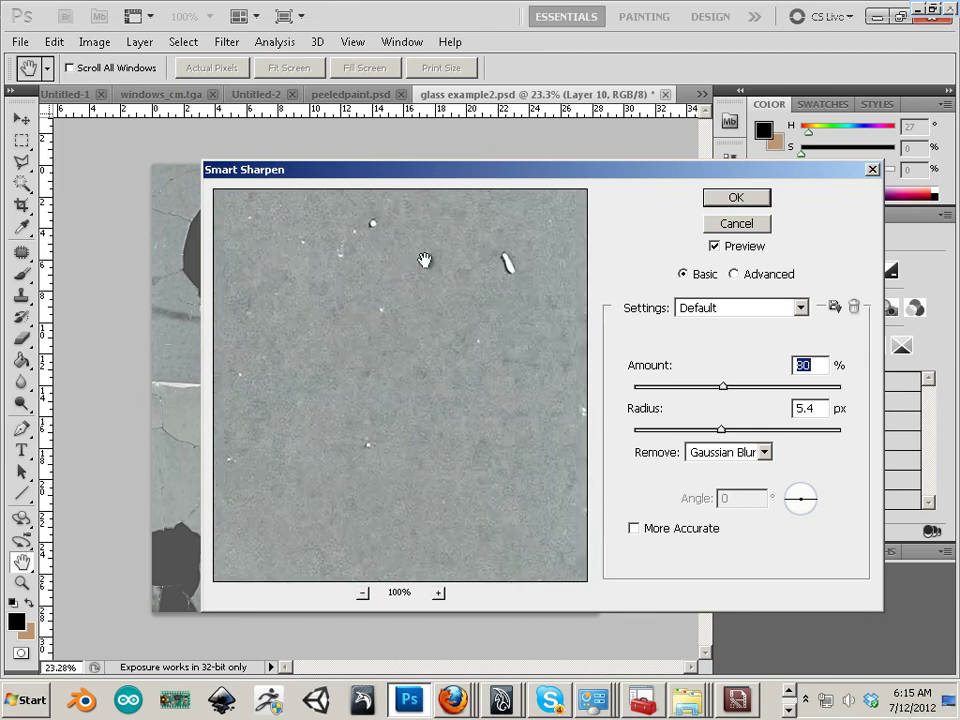
left_click_drag(464, 280, 396, 334)
left_click_drag(723, 386, 663, 386)
left_click_drag(722, 432, 676, 431)
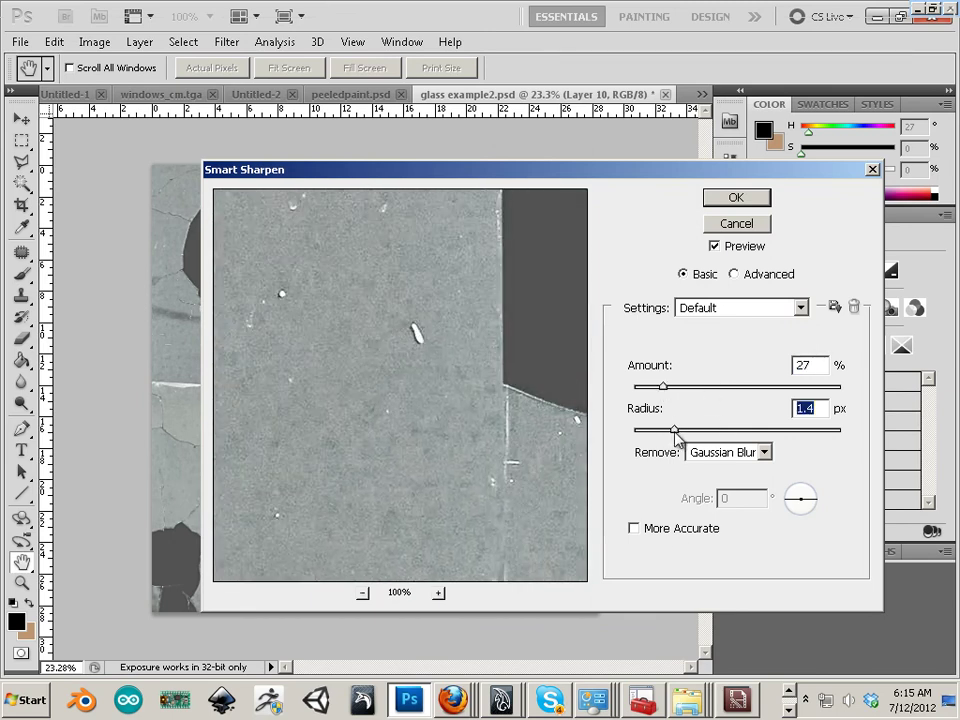
left_click(734, 197)
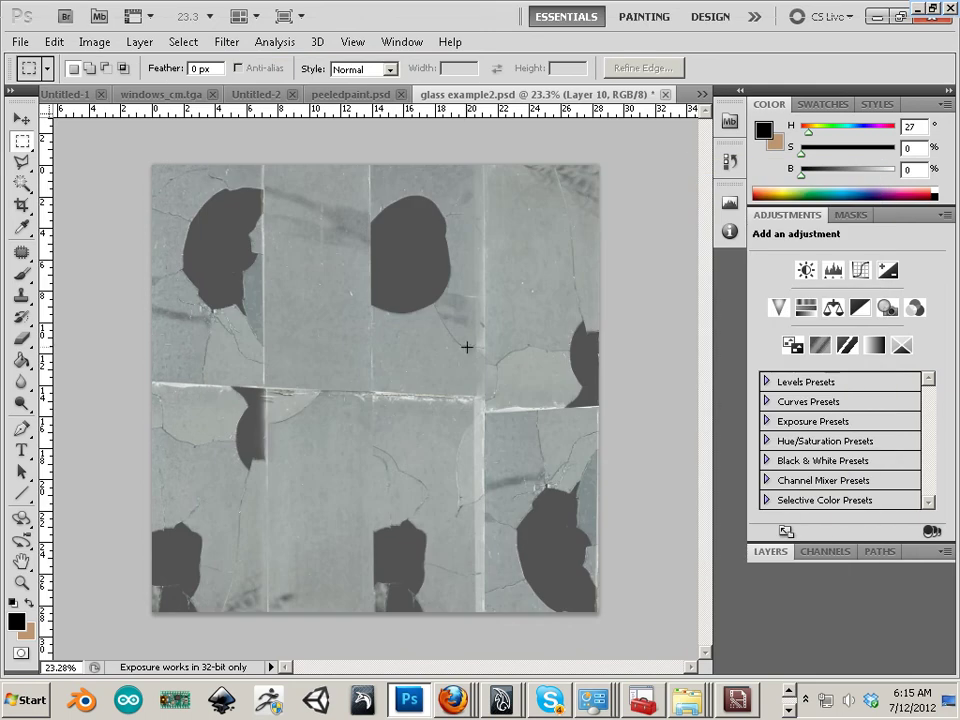
- Save the sharpened glass texture as a 32 bits/pixel Targa, overwriting brokenglass_1.tga in the video warehouse folder
left_click(20, 41)
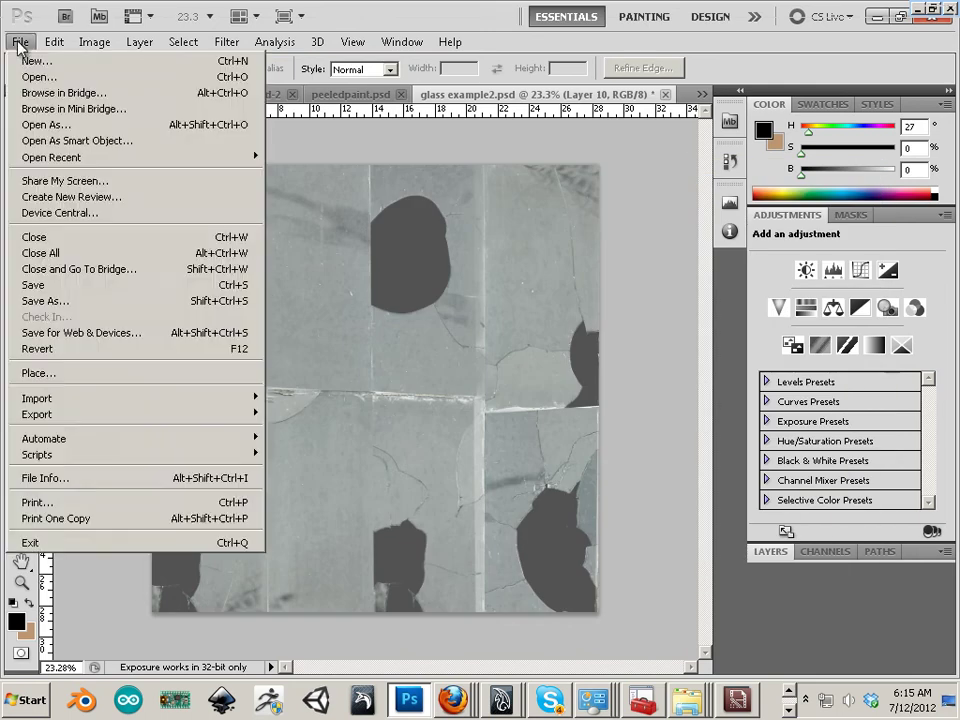
left_click(70, 302)
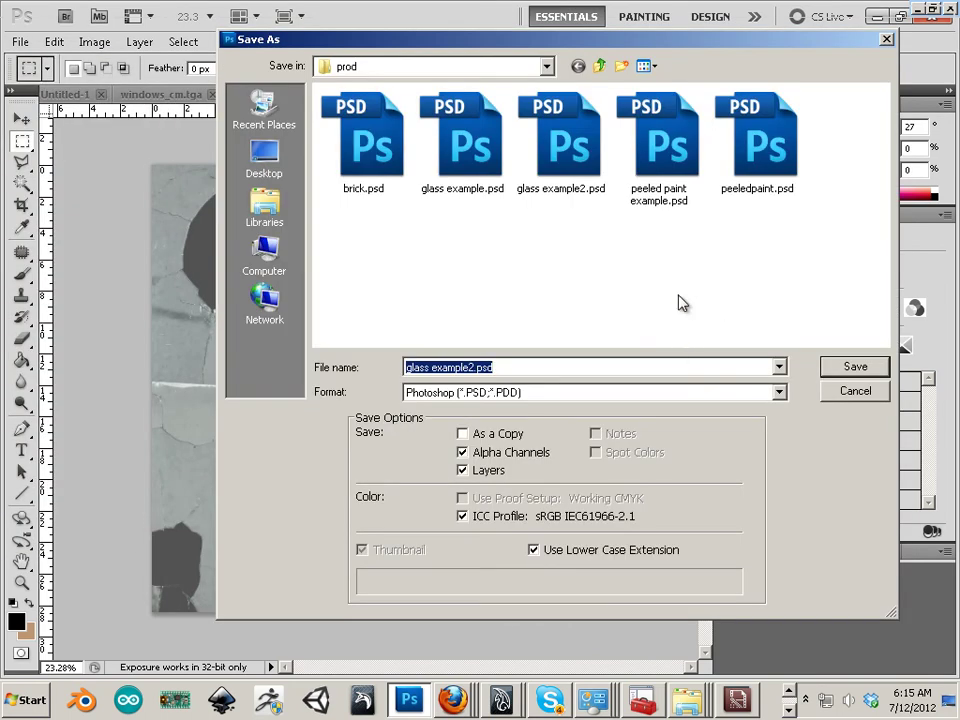
left_click(778, 392)
left_click(632, 677)
left_click(559, 367)
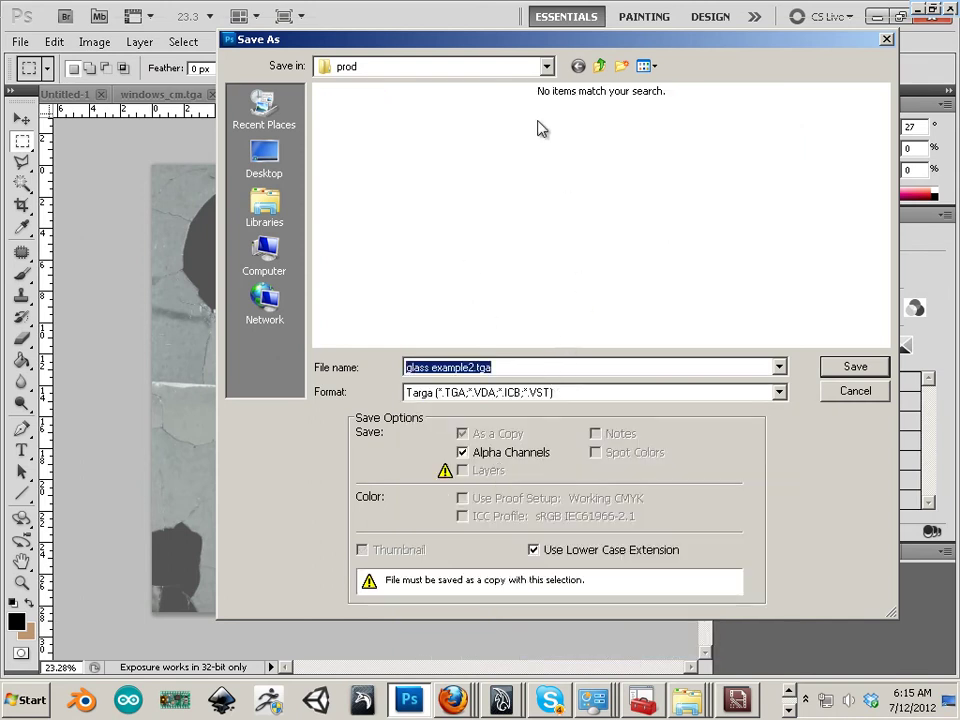
left_click(546, 66)
left_click(386, 420)
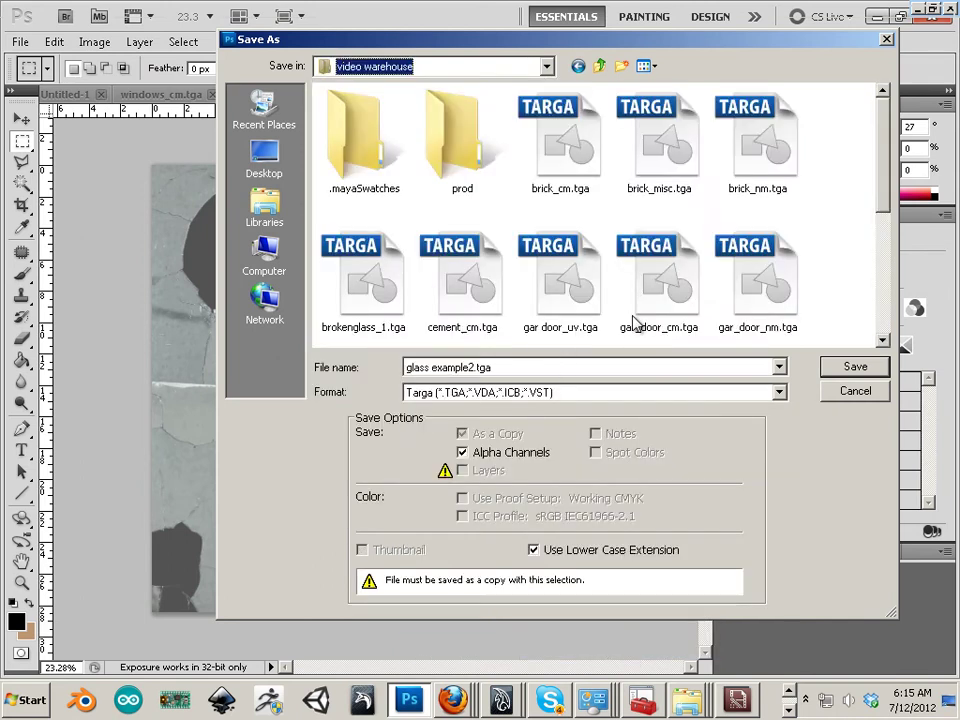
scroll(823, 280, "down", 3)
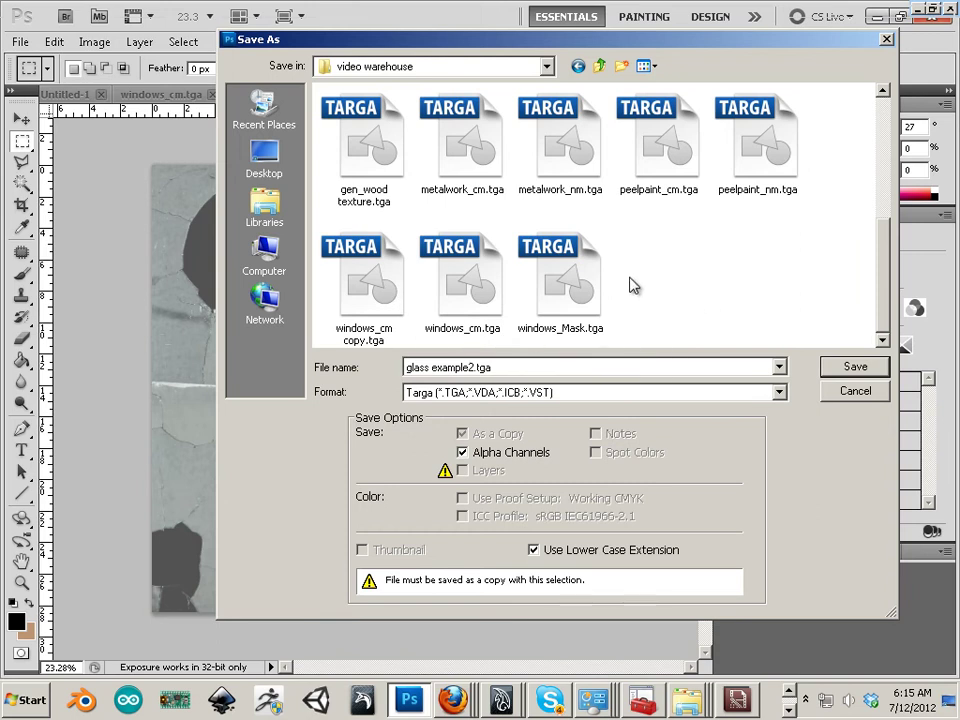
scroll(720, 311, "up", 5)
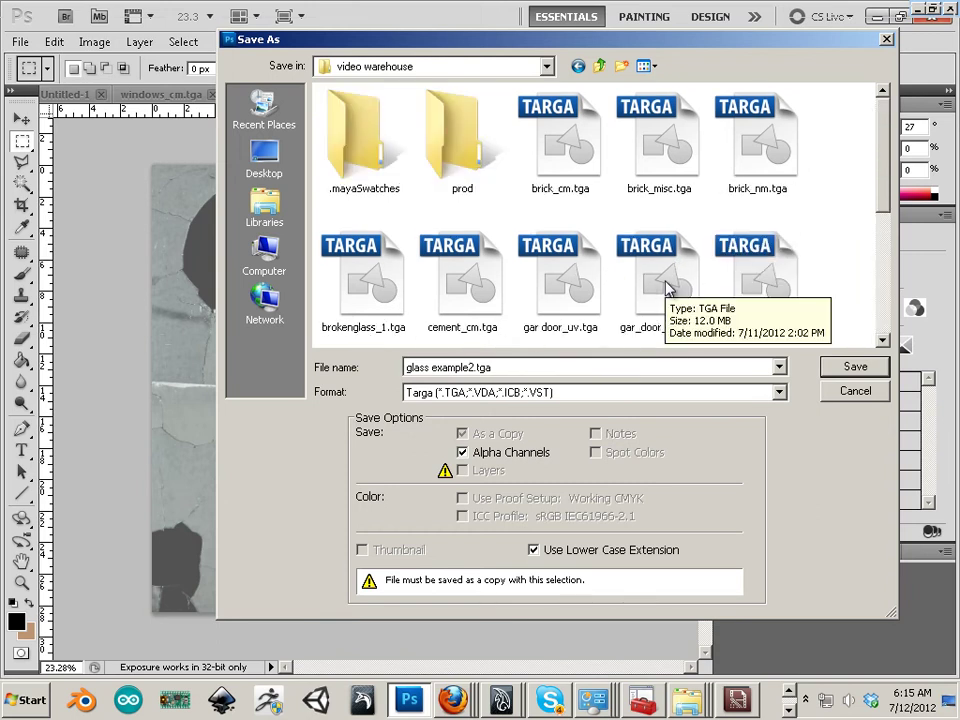
left_click(372, 282)
left_click(852, 369)
left_click(478, 281)
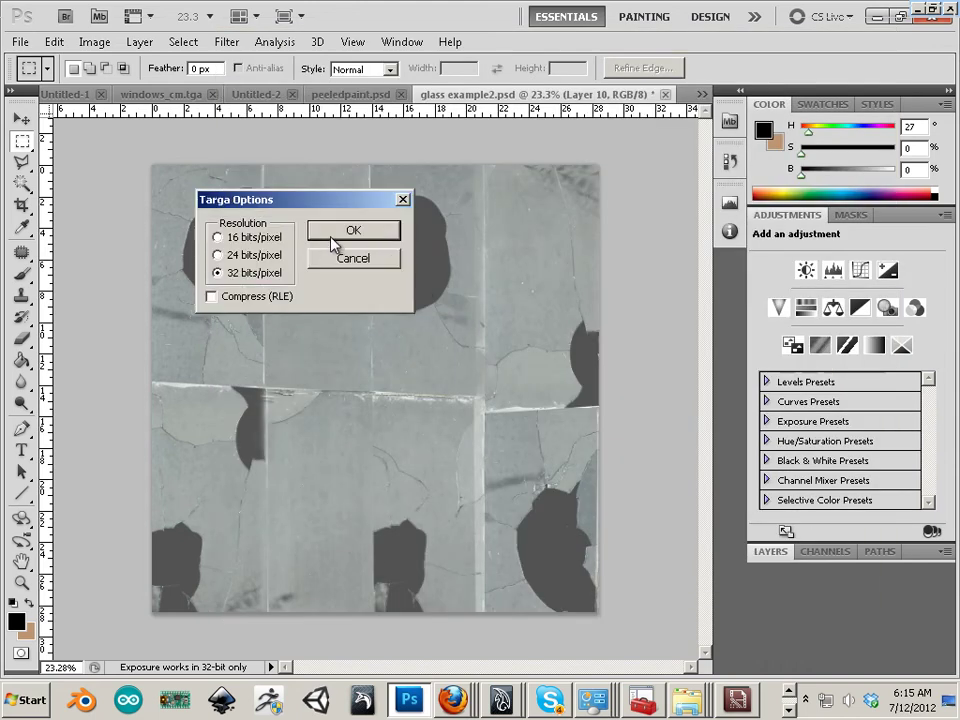
left_click(342, 234)
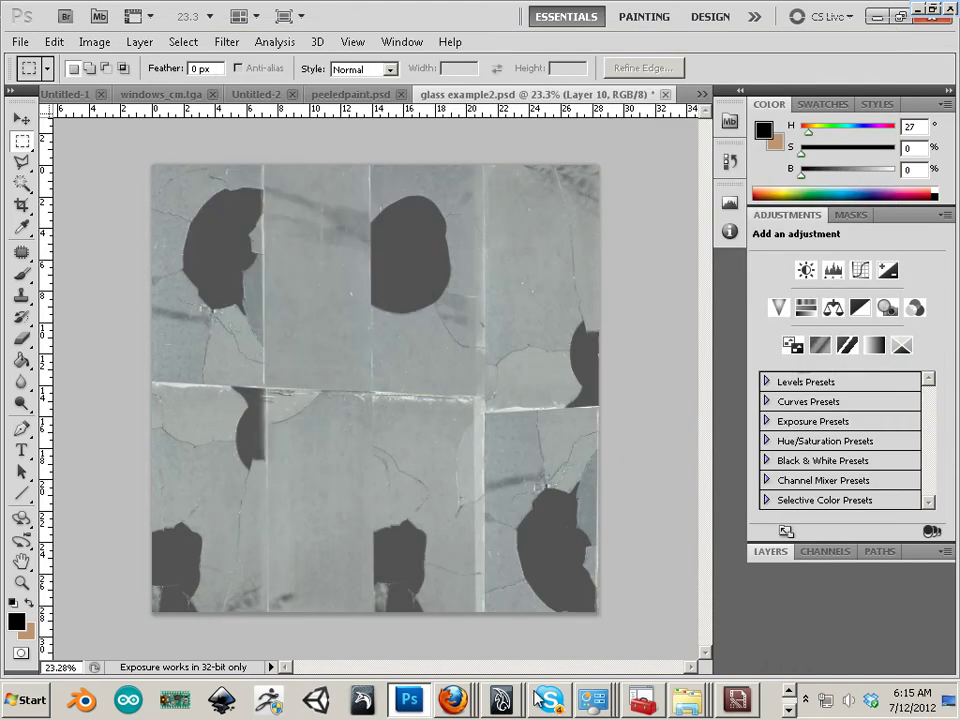
- Switch to Maya and reload the brokenglass_1 file texture in Hypershade
mouse_move(495, 703)
left_click(506, 664)
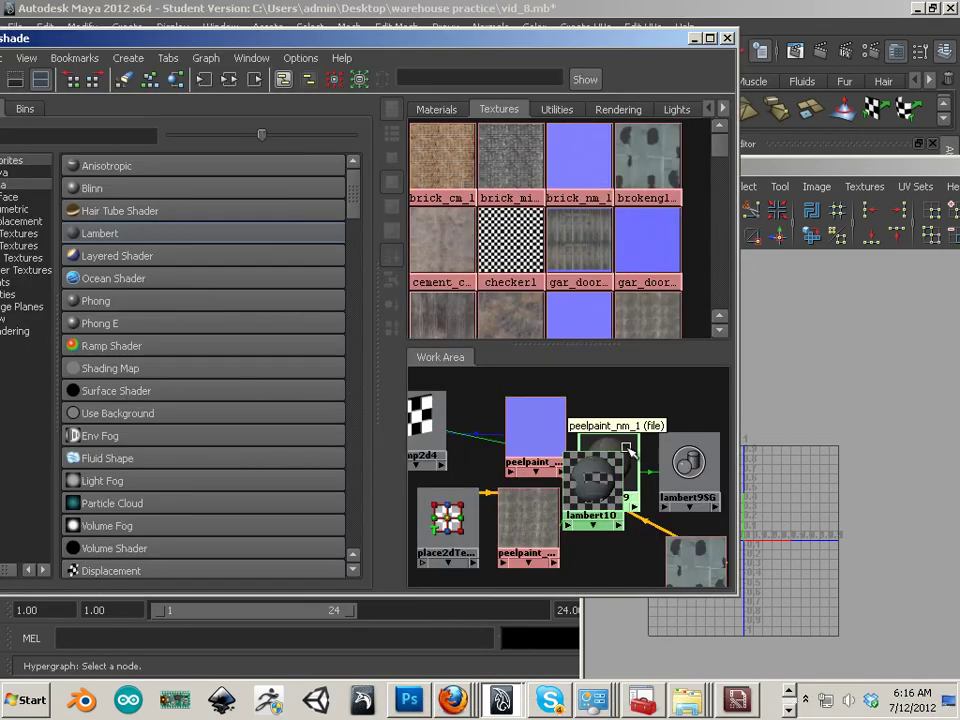
right_click(602, 480)
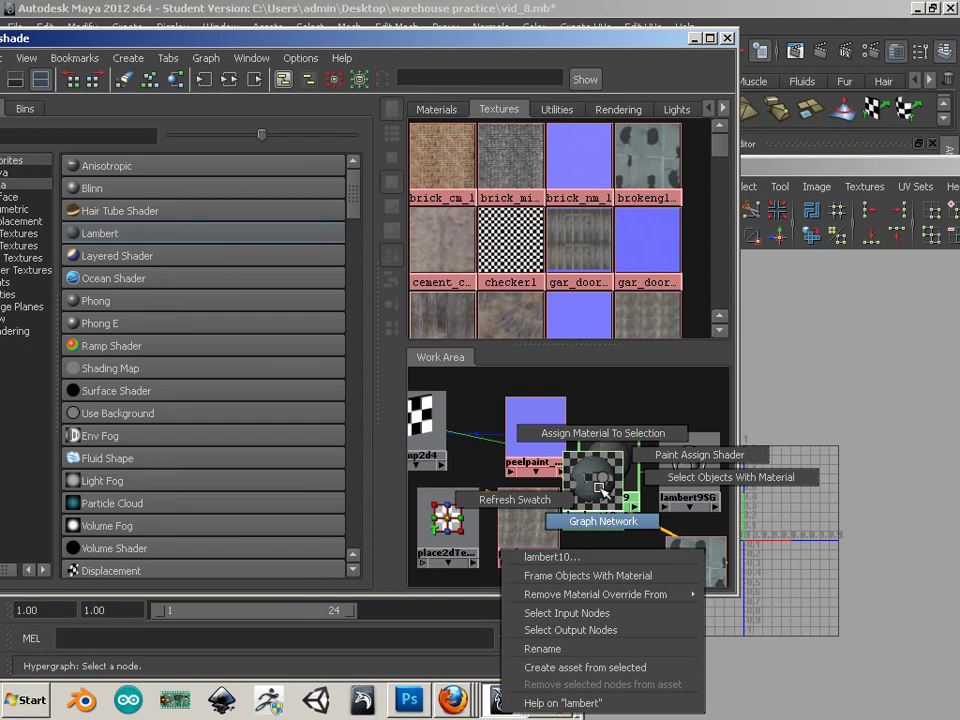
left_click(624, 428)
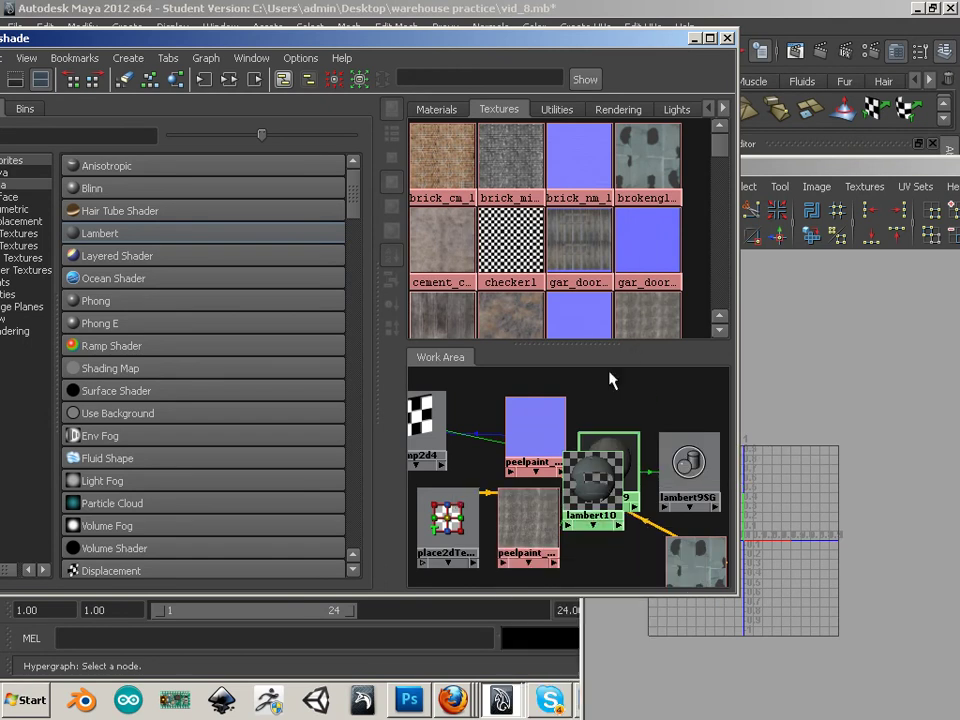
left_click(653, 159)
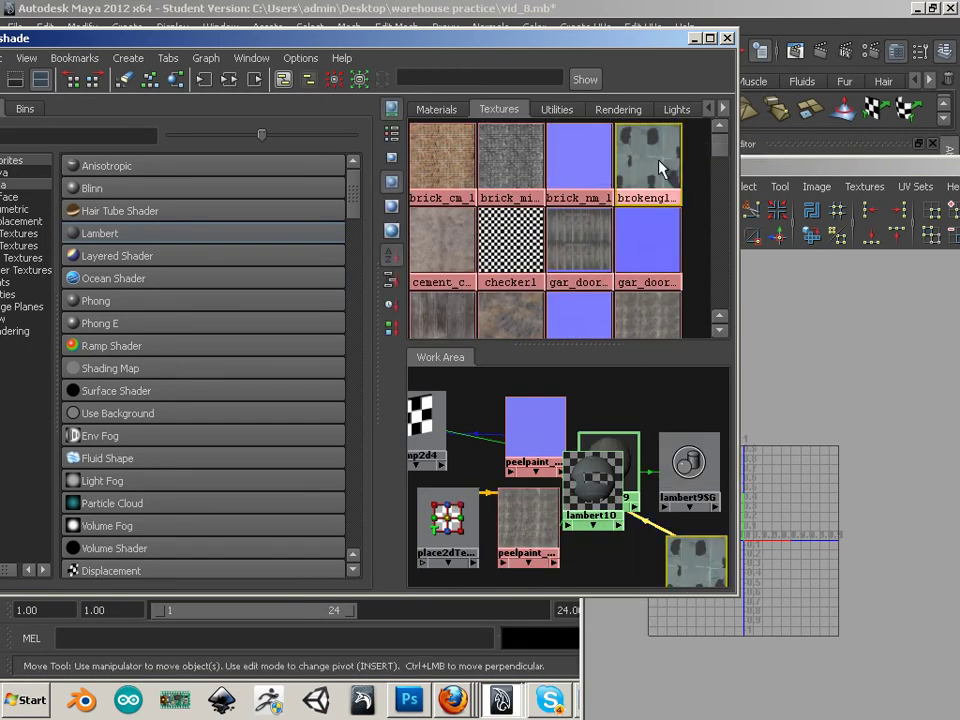
right_click(653, 160)
left_click(612, 259)
- Move Hypershade aside and select the right-hand pane of the two-pane window to examine the reloaded glass texture
left_click_drag(303, 45, 396, 313)
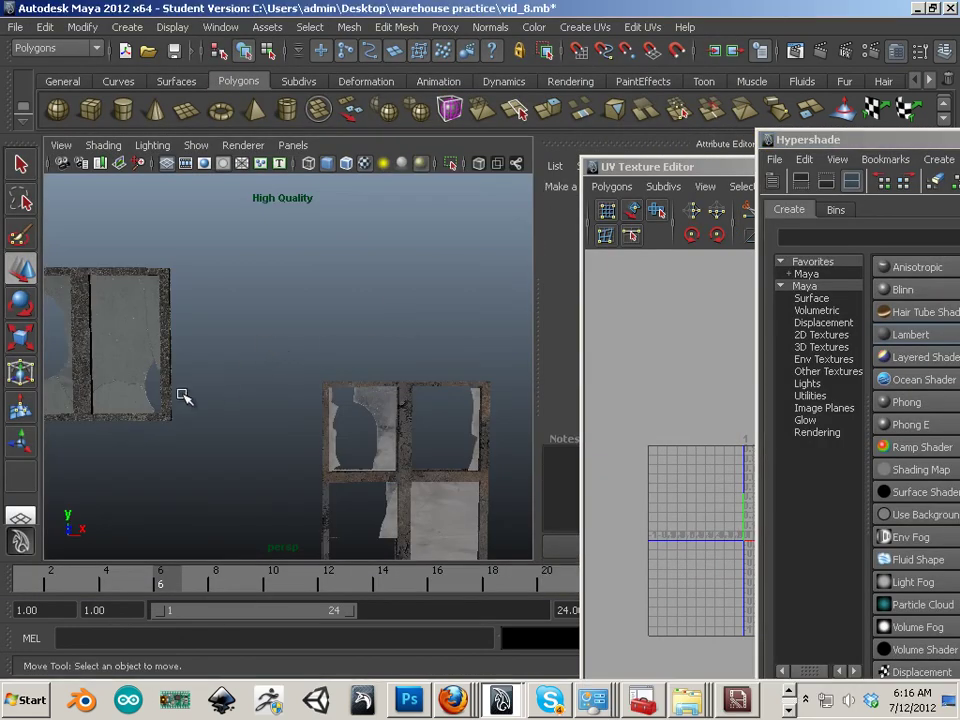
right_click_drag(182, 361, 328, 396, "alt")
key("super")
mouse_move(200, 351)
left_click(489, 311)
left_click(258, 318)
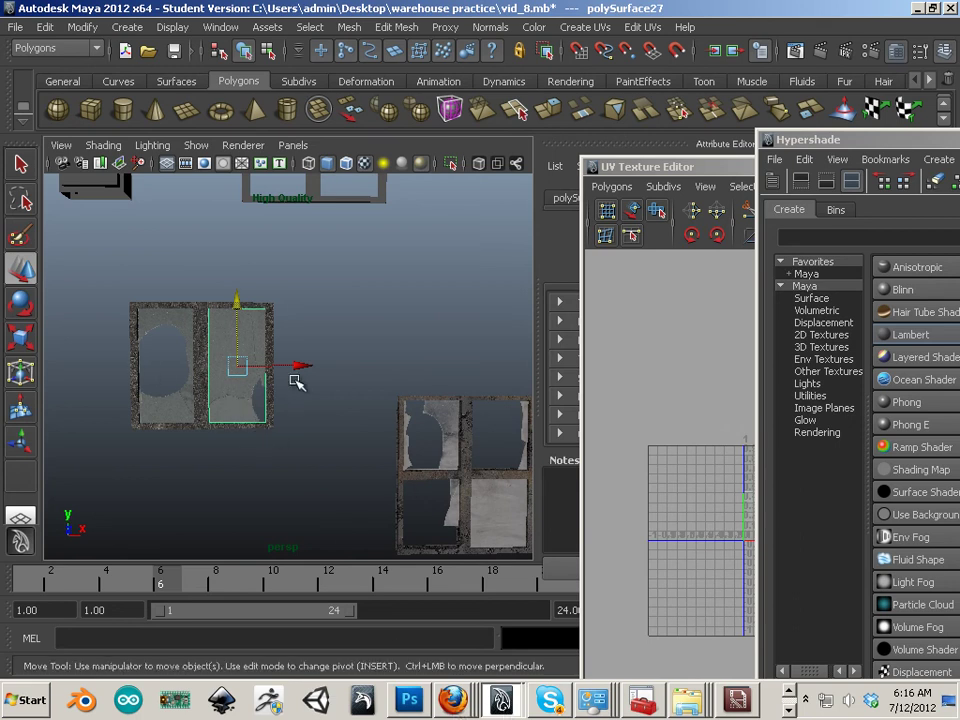
left_click_drag(300, 368, 298, 372)
- Switch to Photoshop and add a Levels adjustment above Layer 10 with input black at 77 and input white at 181
left_click(405, 700)
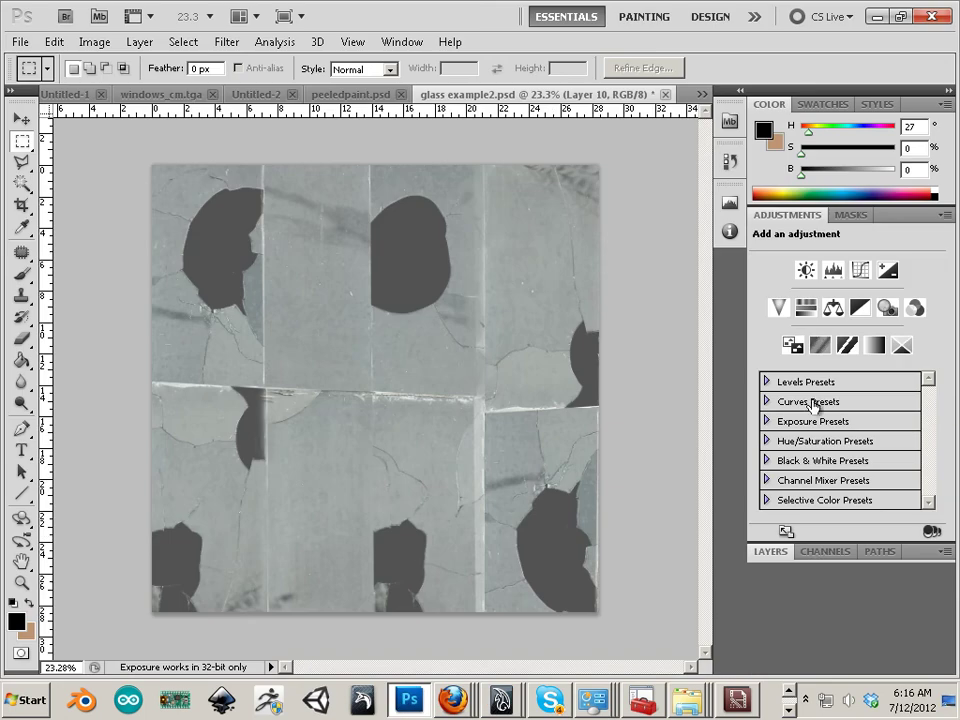
left_click(772, 552)
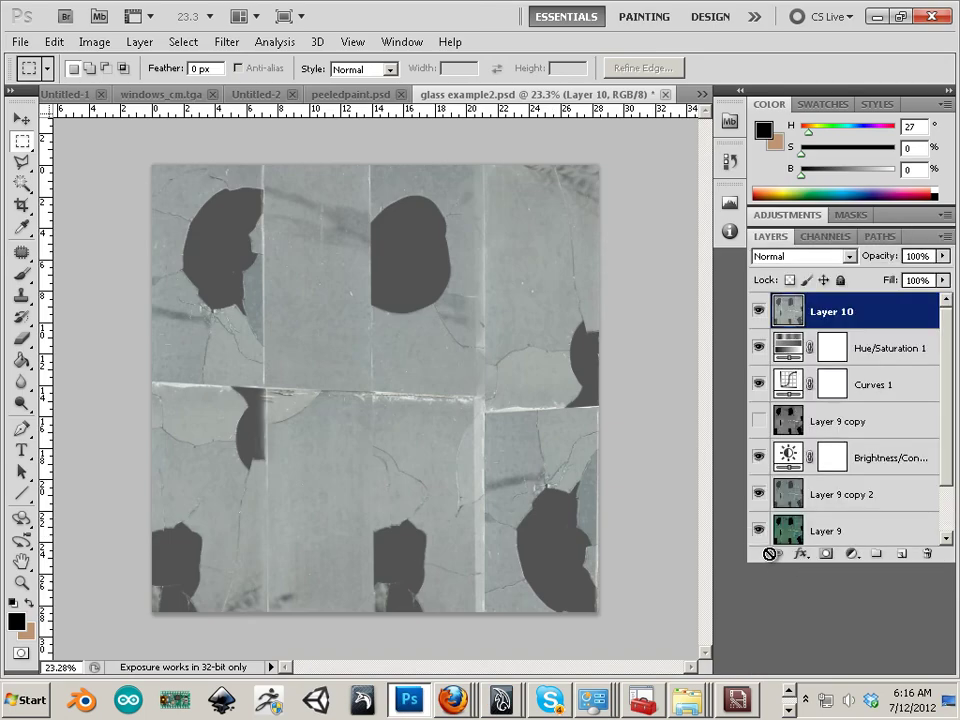
left_click(852, 554)
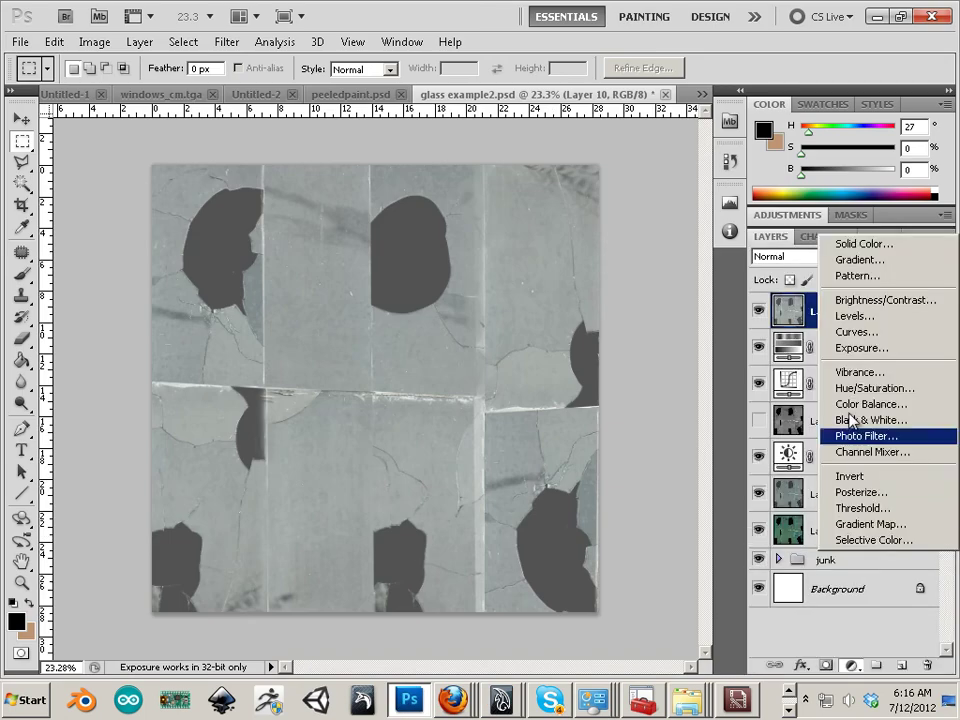
left_click(849, 316)
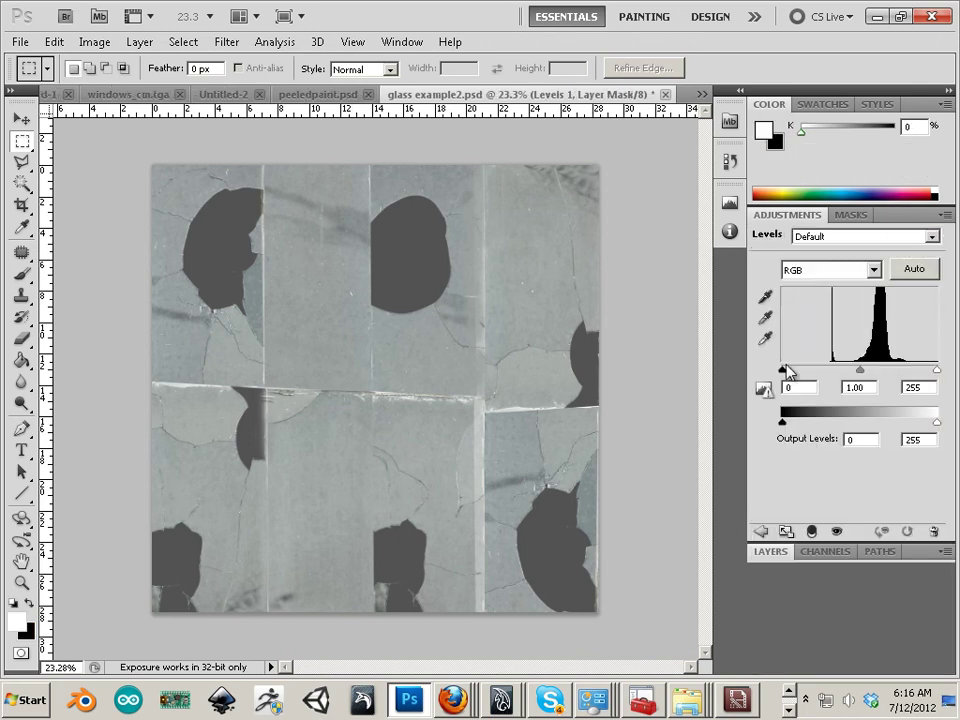
left_click_drag(783, 370, 831, 372)
left_click_drag(935, 372, 891, 372)
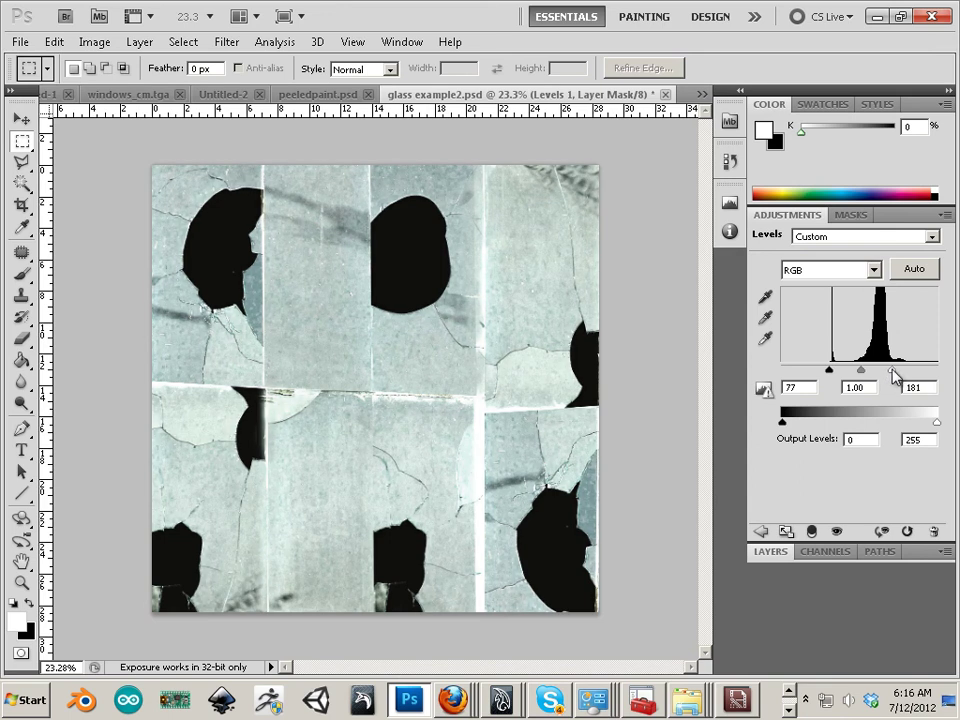
- Reorder the layers, placing Levels 1 between Hue/Saturation 1 and Curves 1, and Layer 10 directly beneath Curves 1
key("v")
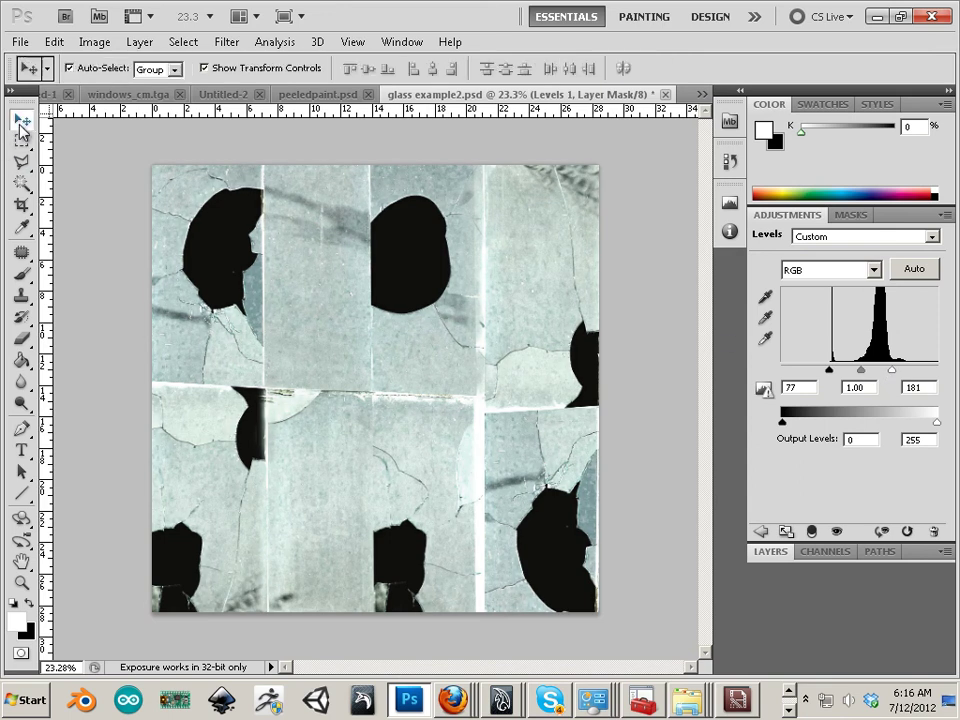
left_click(790, 552)
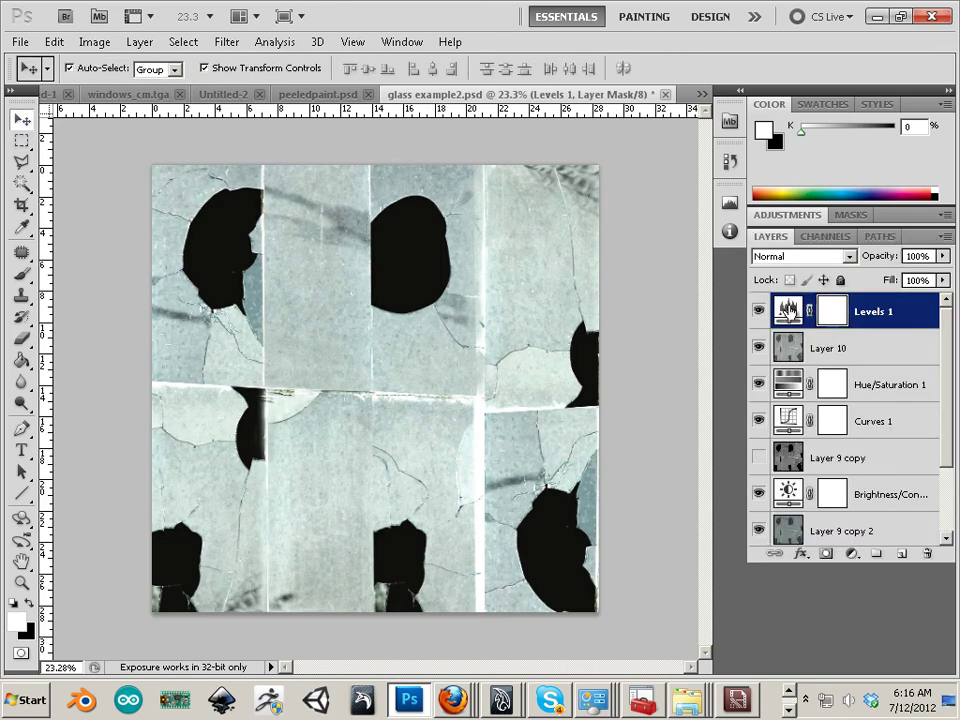
left_click_drag(790, 311, 790, 380)
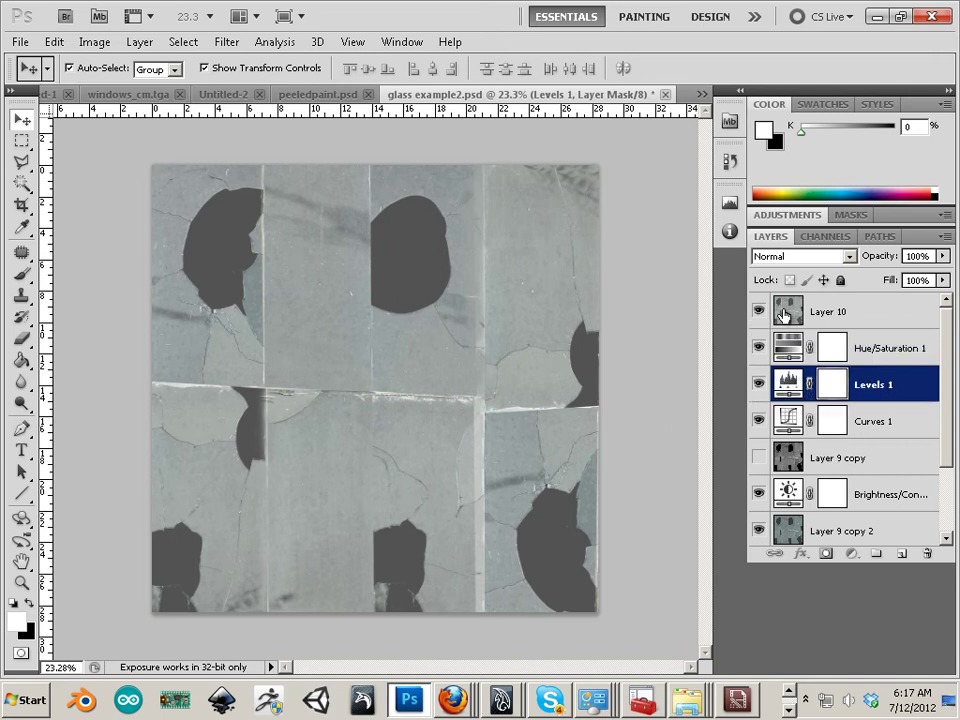
left_click_drag(785, 315, 761, 420)
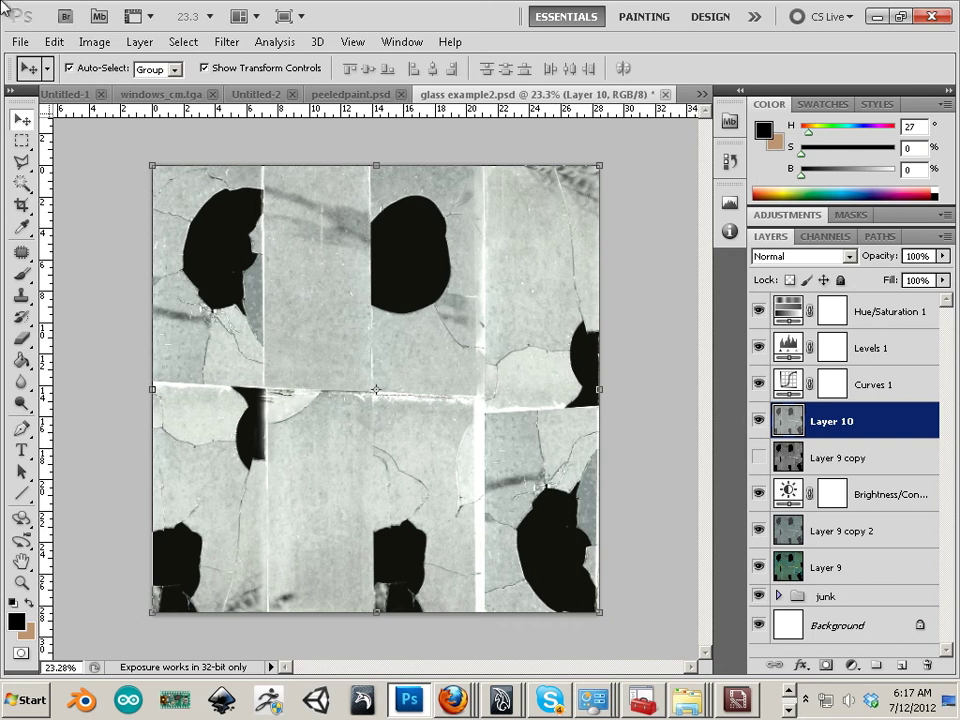
- Save the brightened, higher-contrast glass texture as a Targa copy, replacing brokenglass_1.tga in the video warehouse folder
left_click(20, 41)
left_click(138, 306)
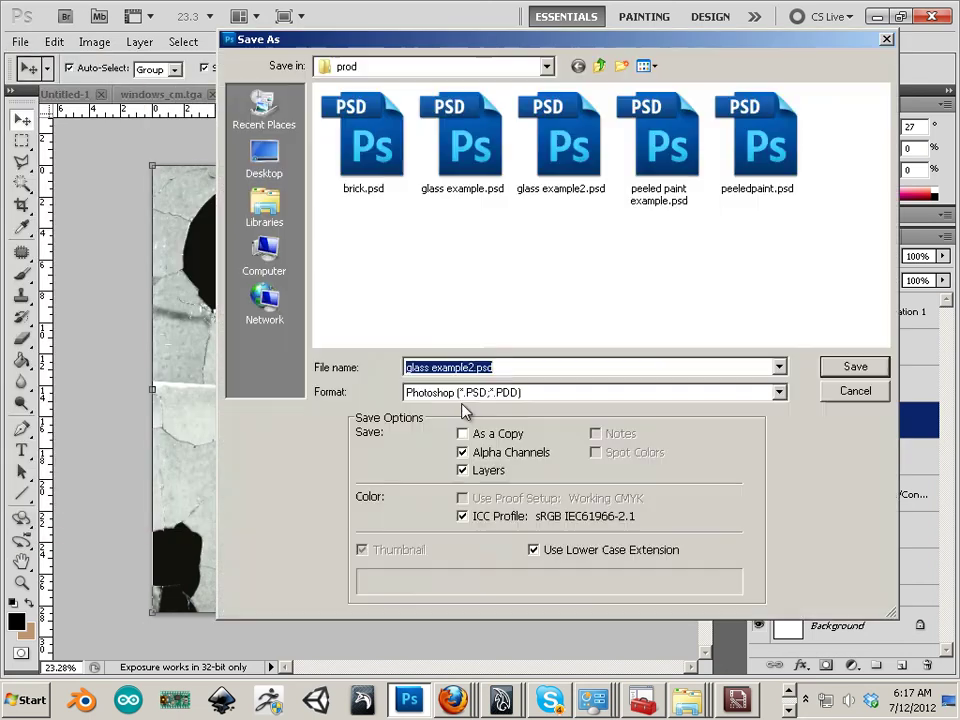
left_click(533, 396)
left_click(515, 581)
left_click(546, 66)
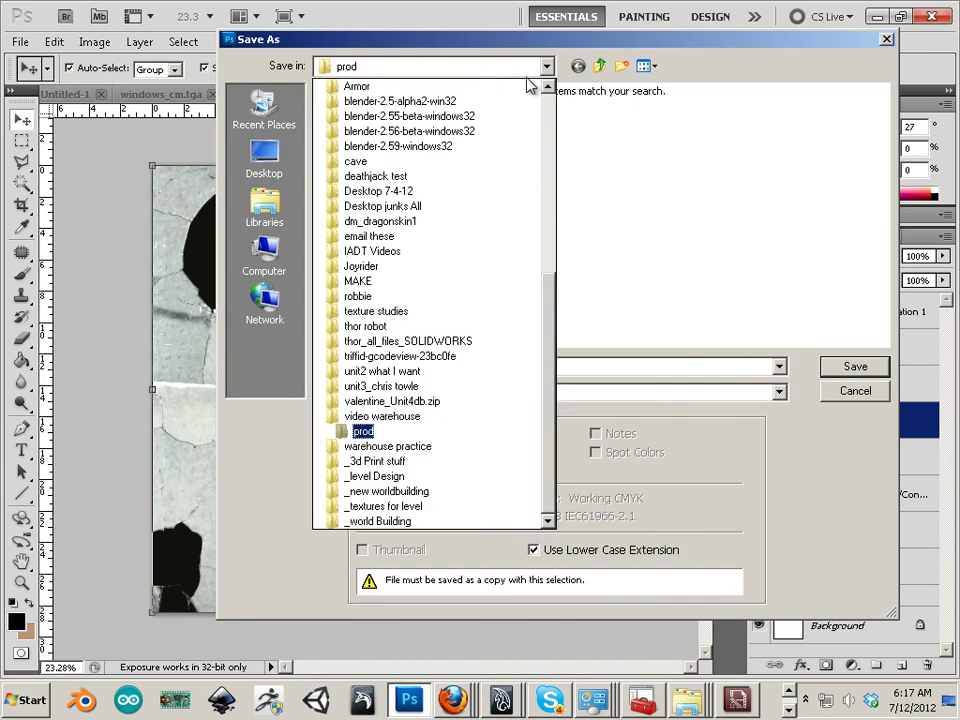
left_click(385, 418)
scroll(830, 275, "down", 5)
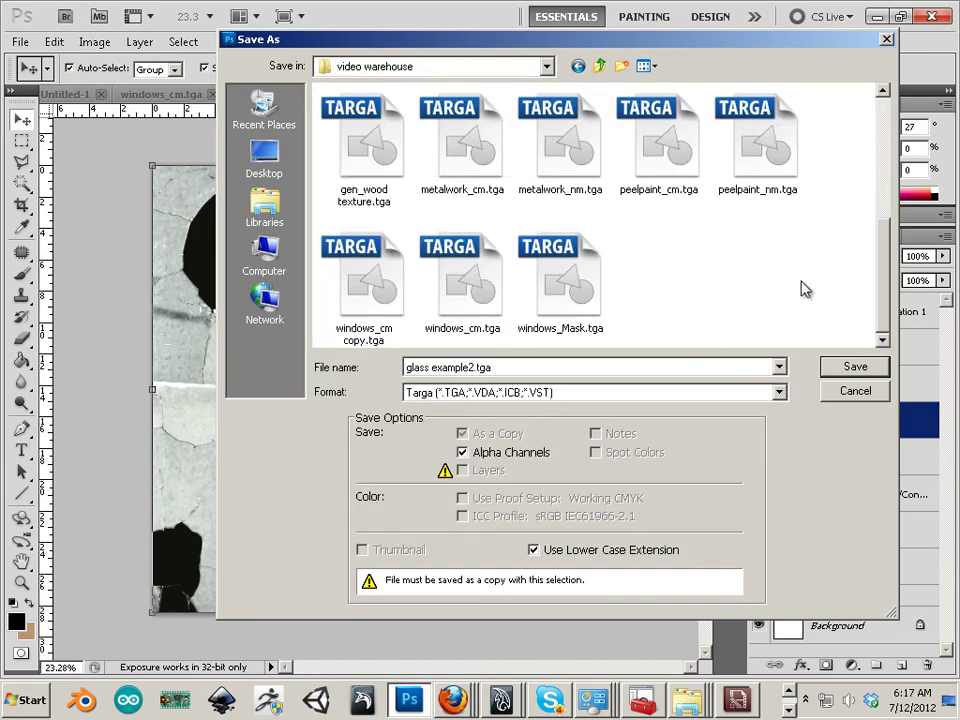
scroll(420, 210, "up", 2)
left_click(385, 195)
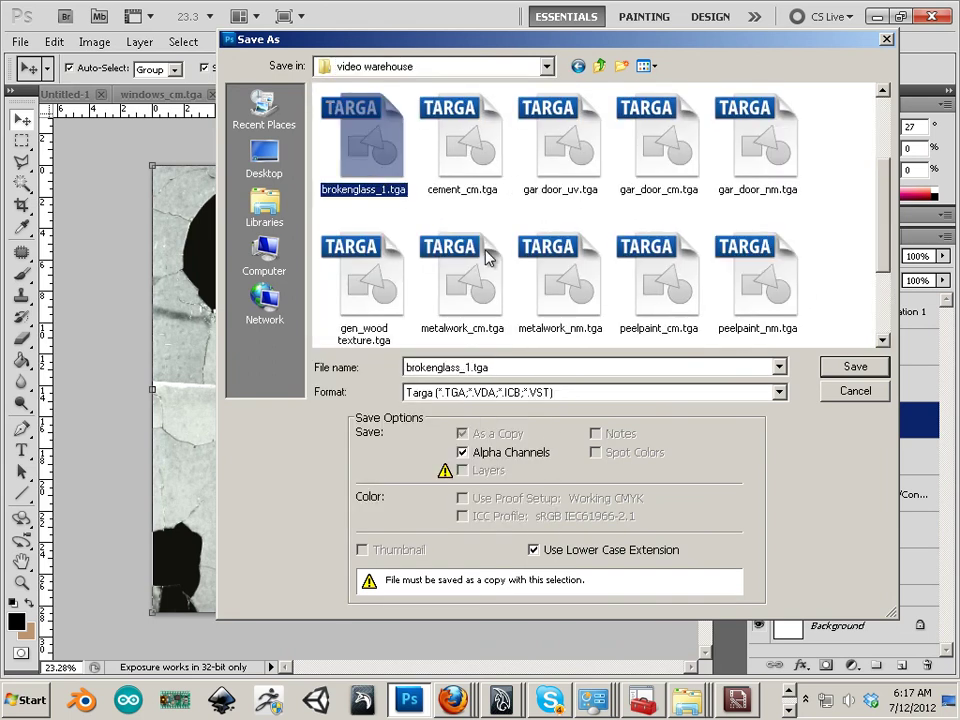
left_click(858, 371)
left_click(446, 272)
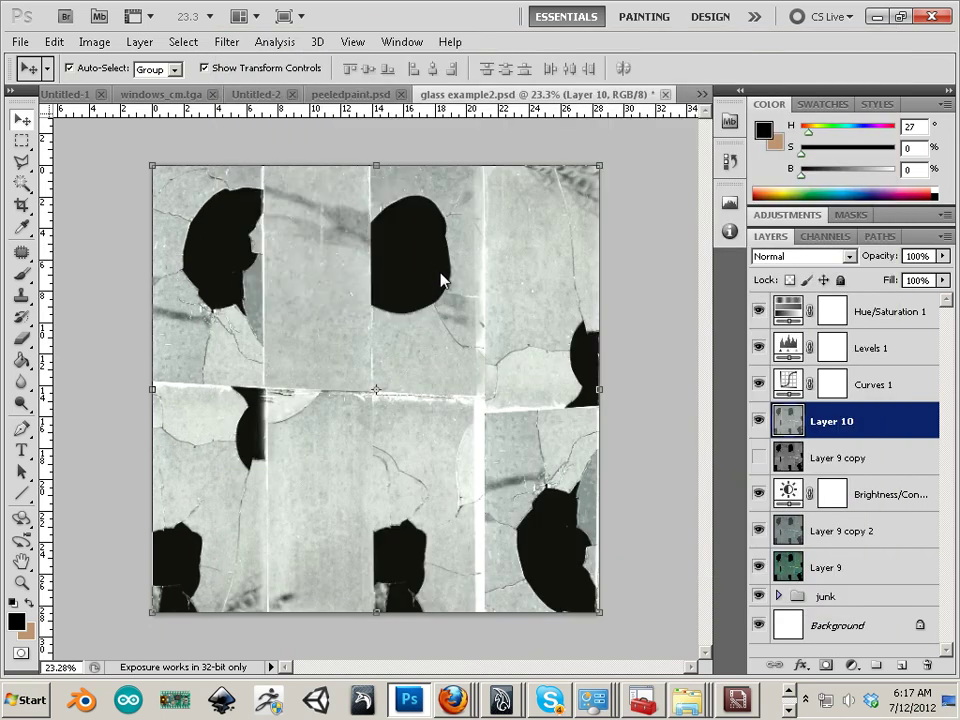
left_click(352, 233)
- Switch to Maya and reload the brokenglass_1 file texture connected to lambert10 in the Hypershade work area
key("alt+Tab")
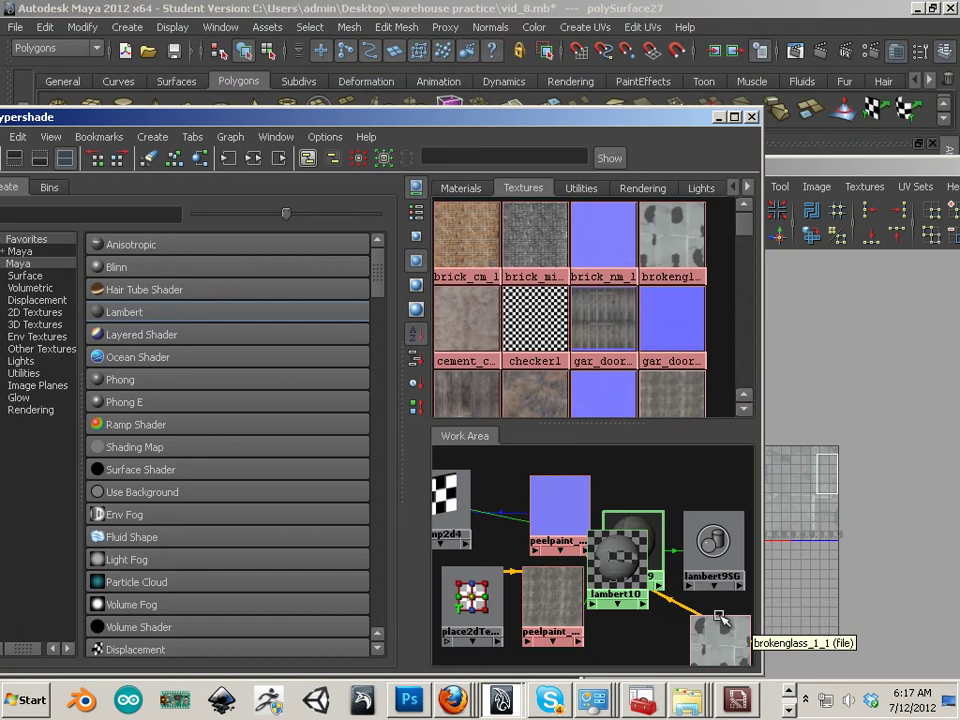
right_click(708, 632)
left_click(717, 598)
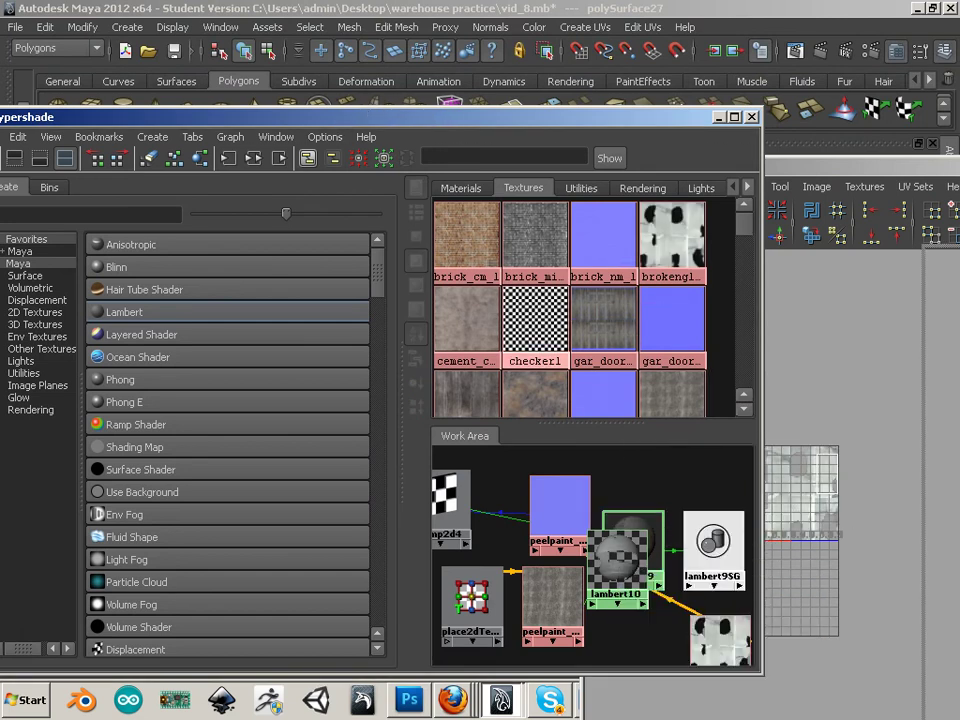
- Close the Hypershade and select the double-pane window frame together with its two broken glass panes
left_click(752, 117)
left_click(310, 425)
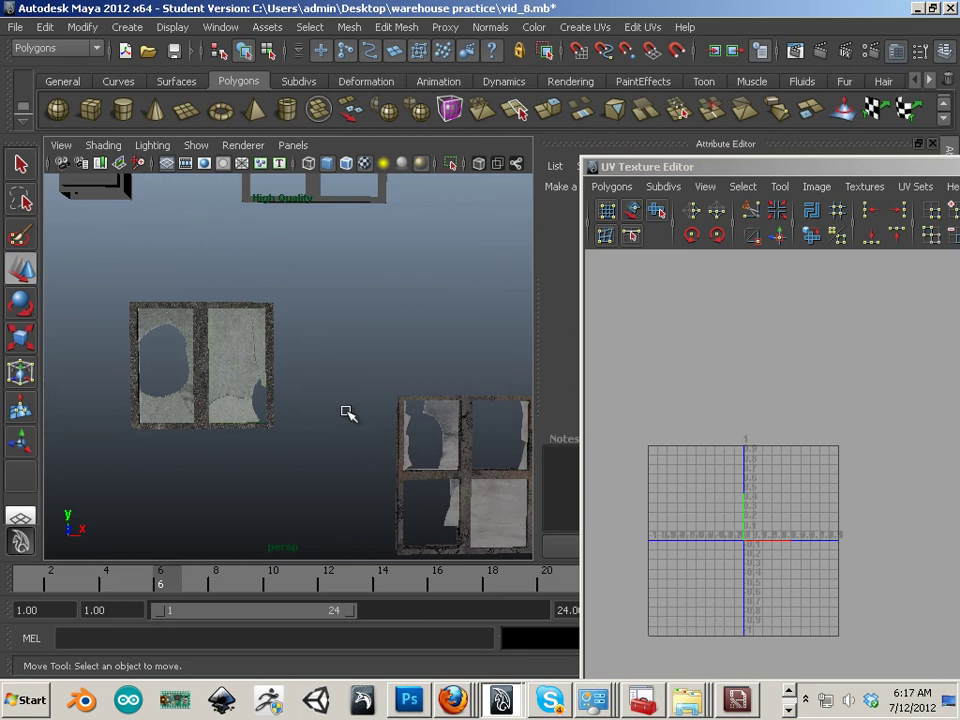
scroll(340, 400, "up", 3)
left_click_drag(304, 465, 350, 453, "alt")
right_click_drag(350, 453, 240, 452, "alt")
middle_click_drag(240, 452, 360, 431, "alt")
left_click_drag(360, 431, 231, 386, "alt")
right_click_drag(347, 378, 390, 366)
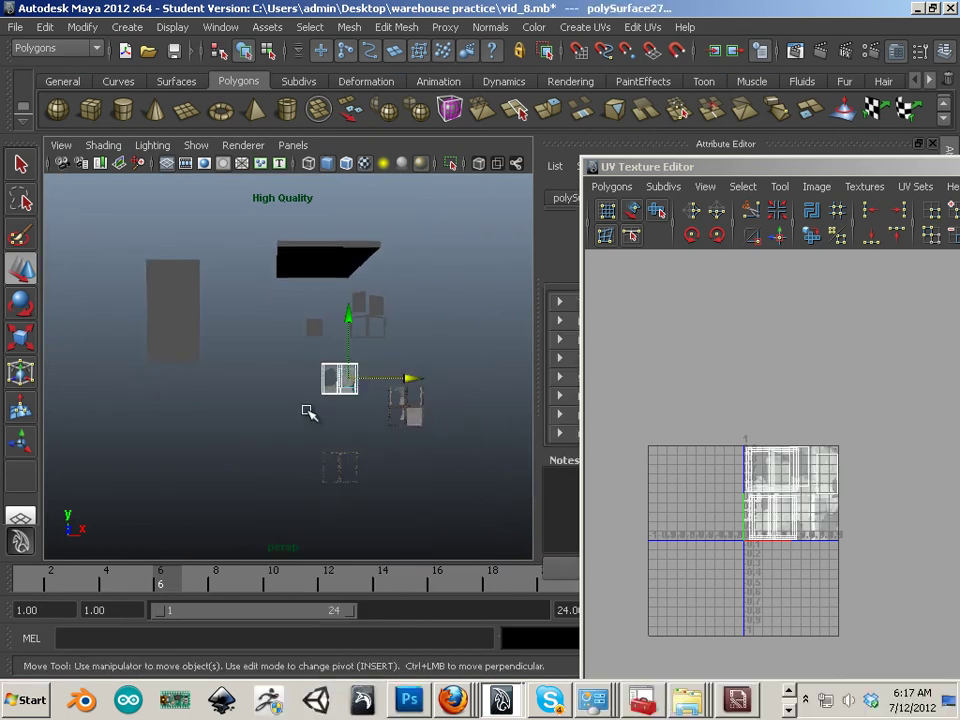
- Duplicate the double-pane window and move the copy into the warehouse wall's long window opening, against its right end
key("ctrl+d")
left_click_drag(411, 381, 58, 377)
right_click_drag(58, 377, 360, 375, "alt")
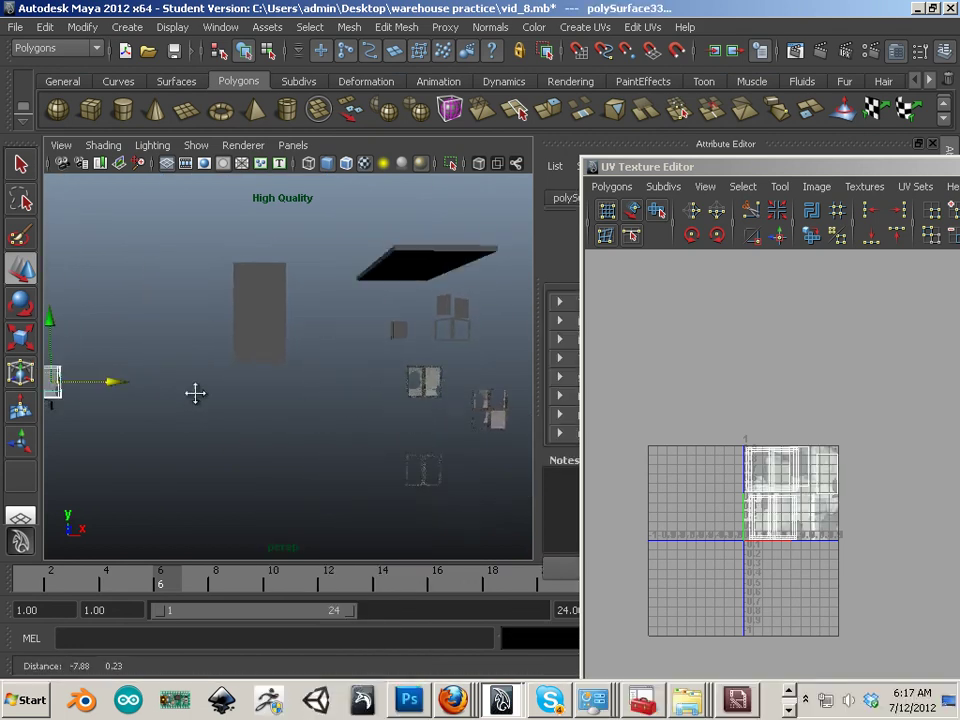
left_click_drag(360, 375, 240, 396, "alt")
right_click_drag(240, 396, 320, 385, "alt")
left_click_drag(450, 354, 242, 369)
left_click_drag(182, 285, 170, 375)
left_click(103, 383)
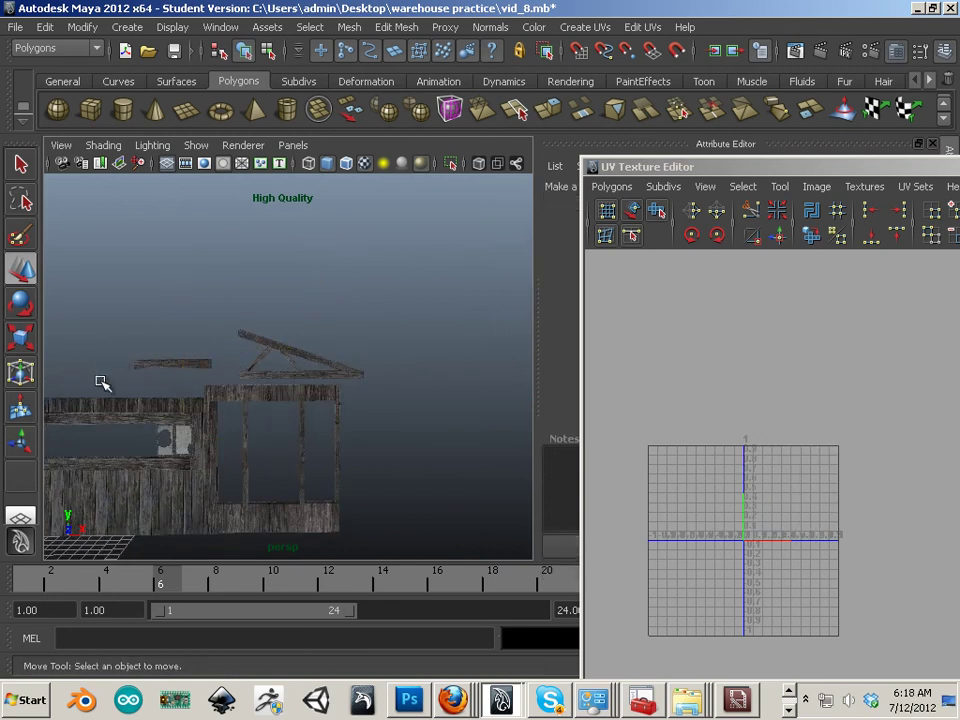
- Examine the duplicated window's glass up close in the wall opening, with its right pane selected
middle_click_drag(103, 383, 161, 343, "alt")
right_click_drag(161, 343, 306, 439, "alt")
middle_click_drag(306, 439, 362, 352, "alt")
right_click_drag(362, 352, 390, 373, "alt")
middle_click_drag(390, 373, 402, 317, "alt")
left_click(311, 352)
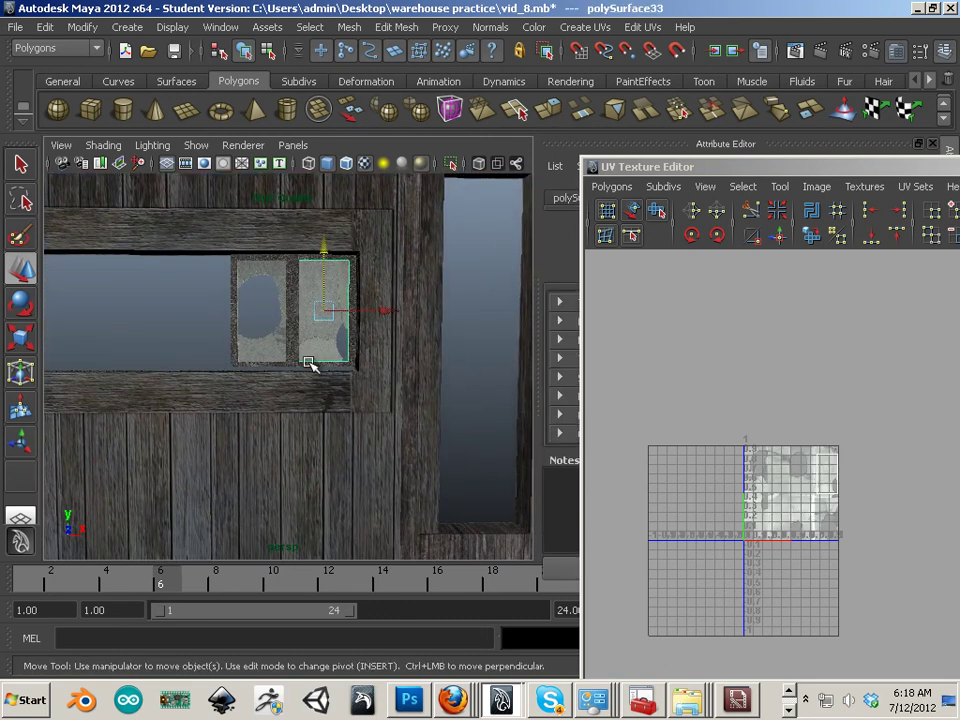
right_click_drag(311, 349, 332, 315, "alt")
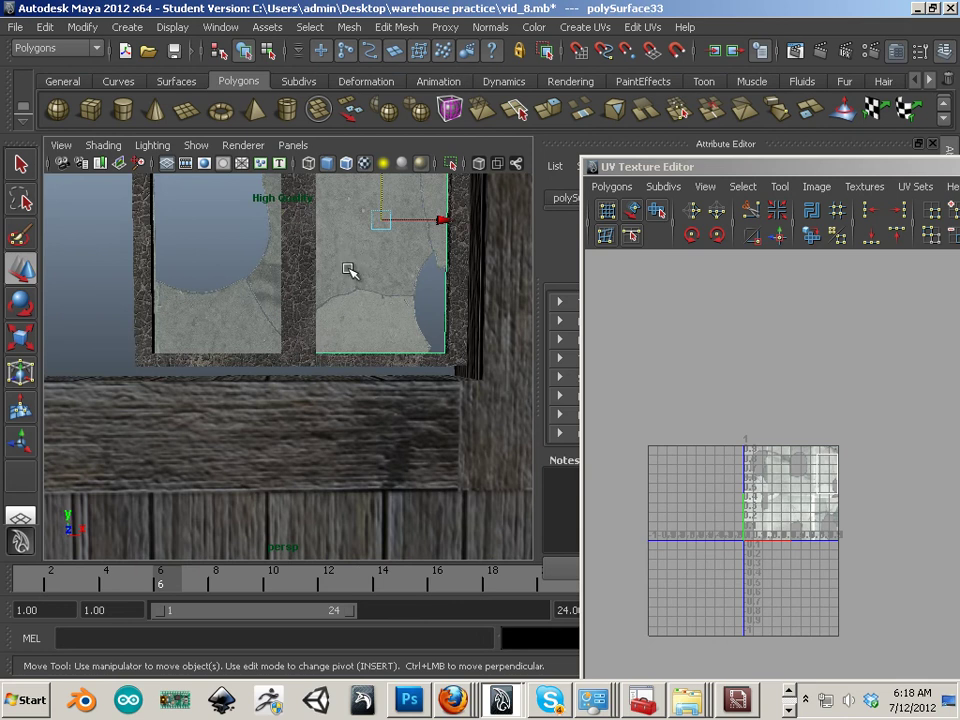
middle_click_drag(350, 268, 332, 332, "alt")
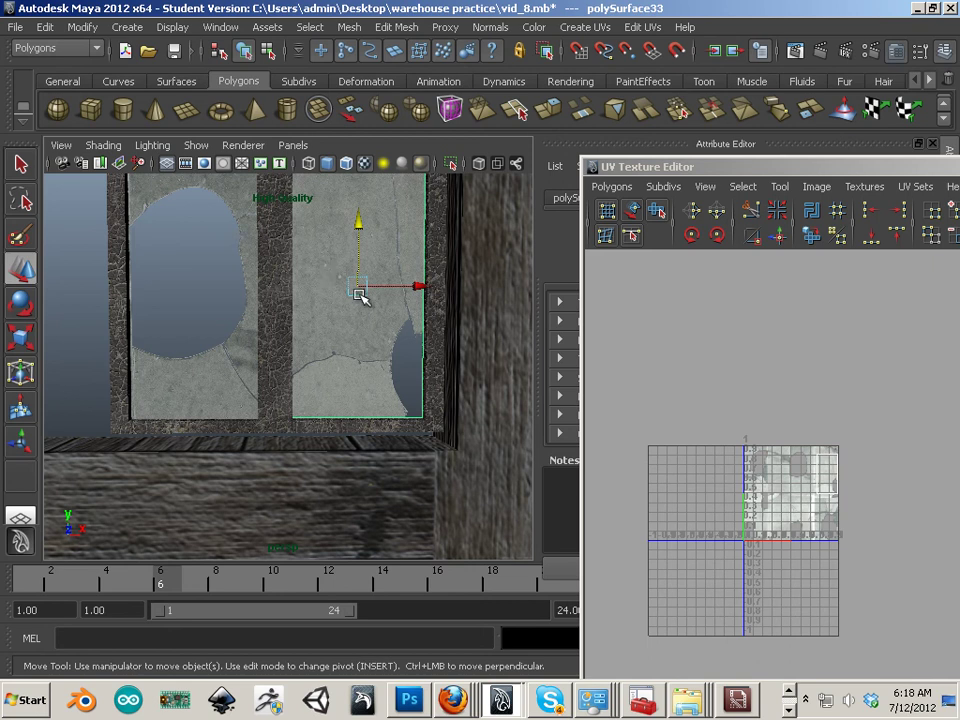
- Switch to Photoshop and display the Alpha1 channel of glass example2.psd
left_click(424, 695)
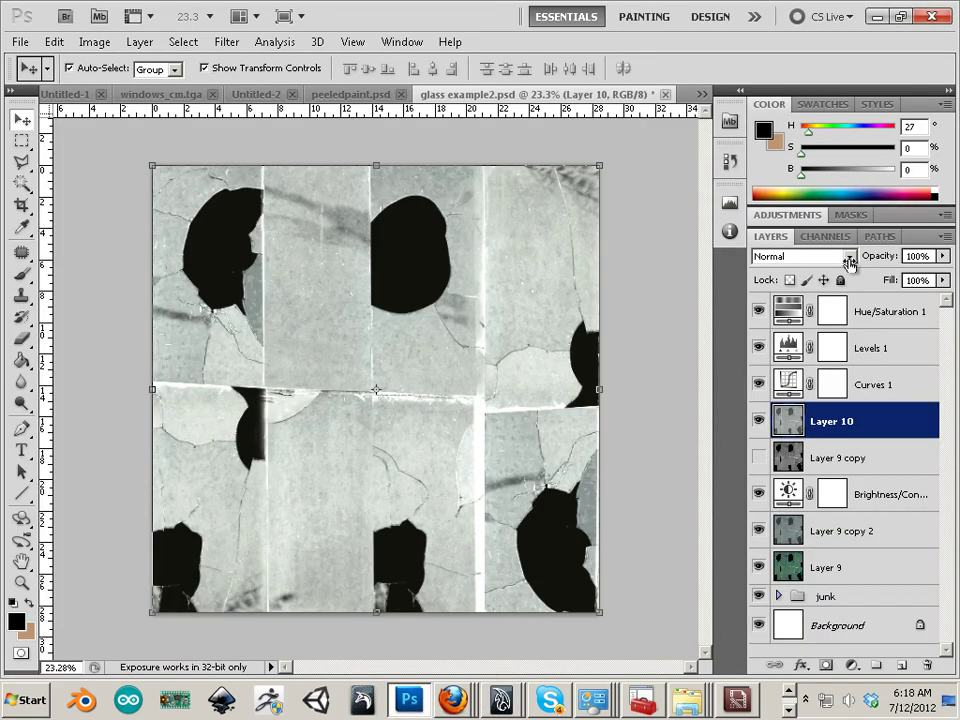
left_click(825, 236)
left_click(822, 402)
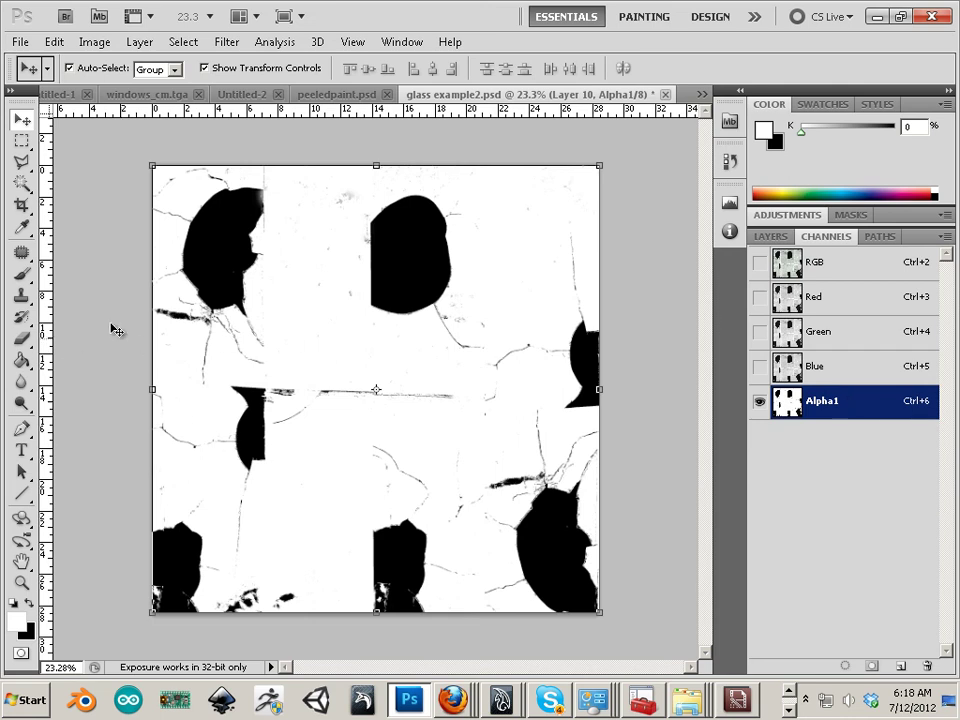
left_click(21, 142)
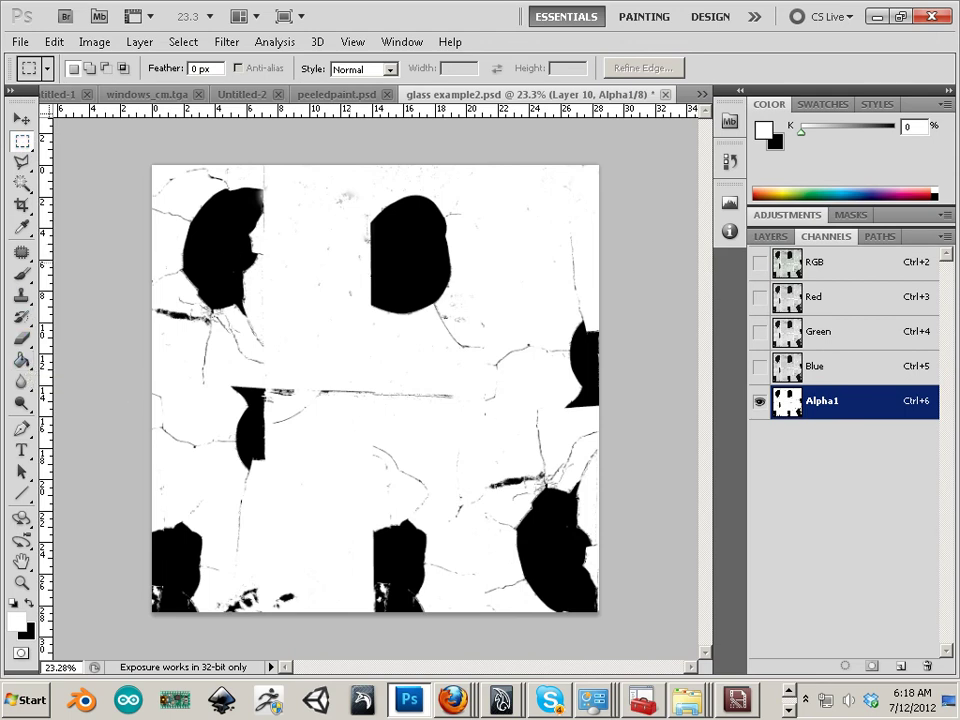
- Try to fill the white glass area of the Alpha1 channel with a grey of RGB 124
left_click(20, 360)
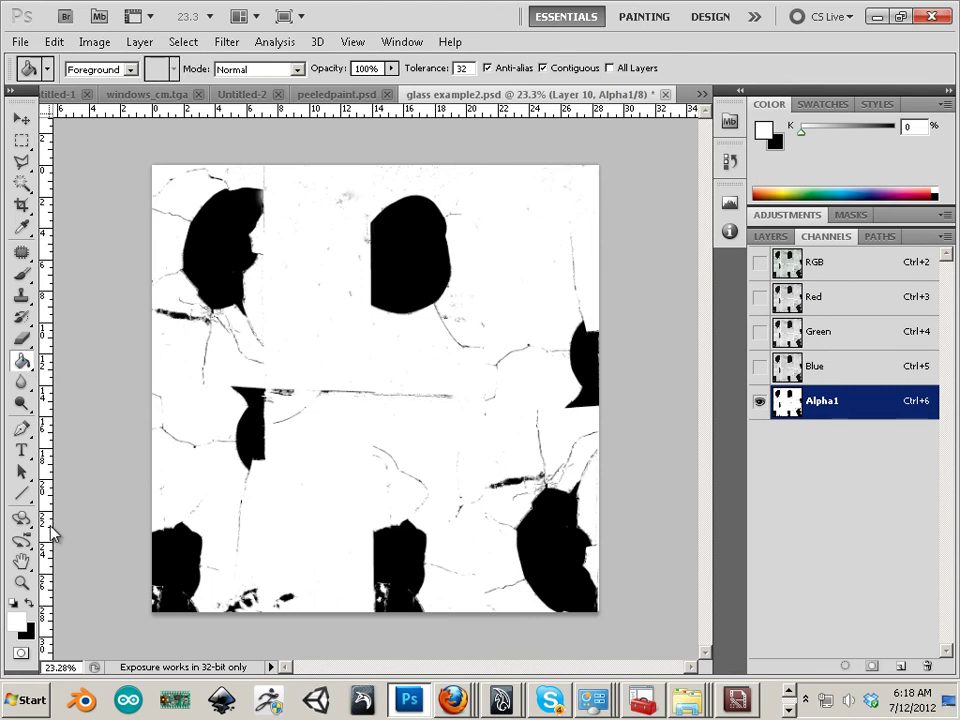
left_click(15, 619)
left_click_drag(363, 301, 300, 223)
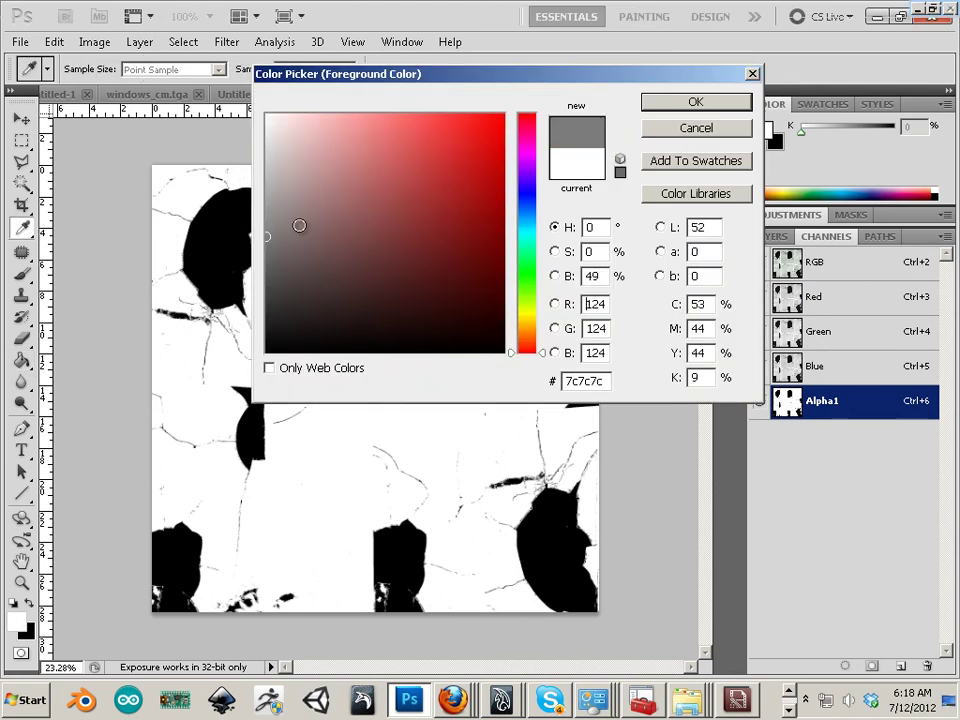
left_click(728, 102)
left_click(337, 428)
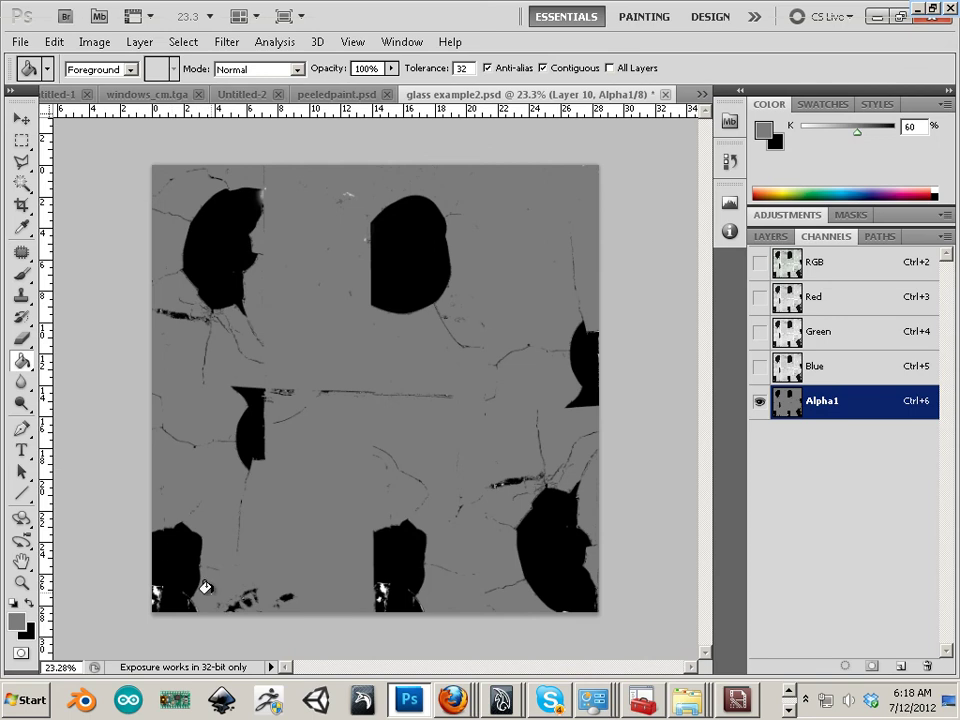
left_click(272, 577)
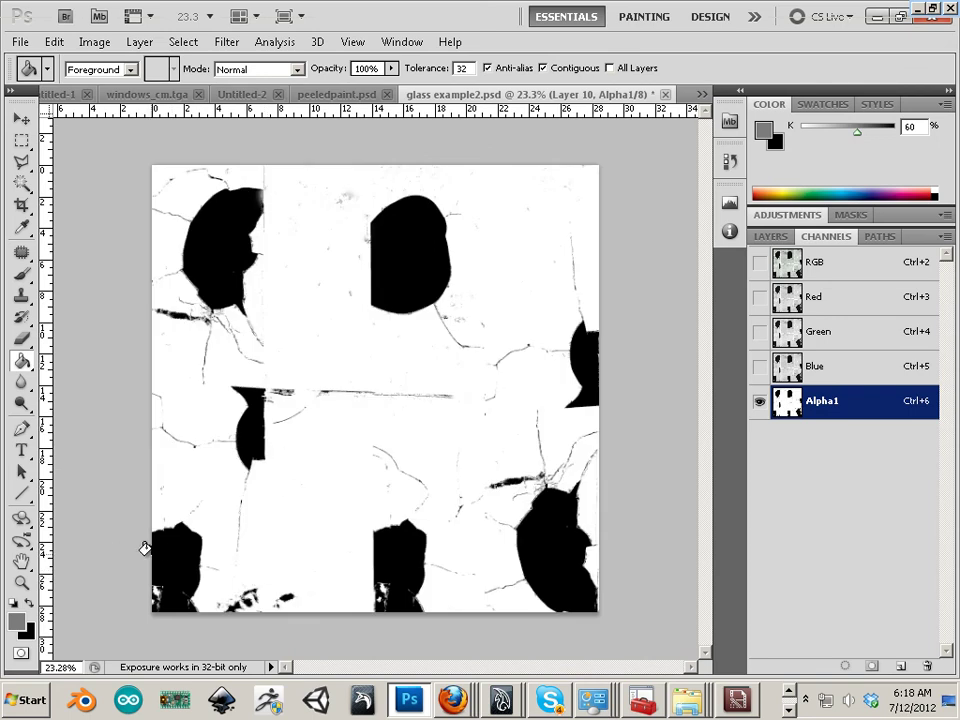
- Save glass example2.psd in its existing Photoshop format
left_click(20, 42)
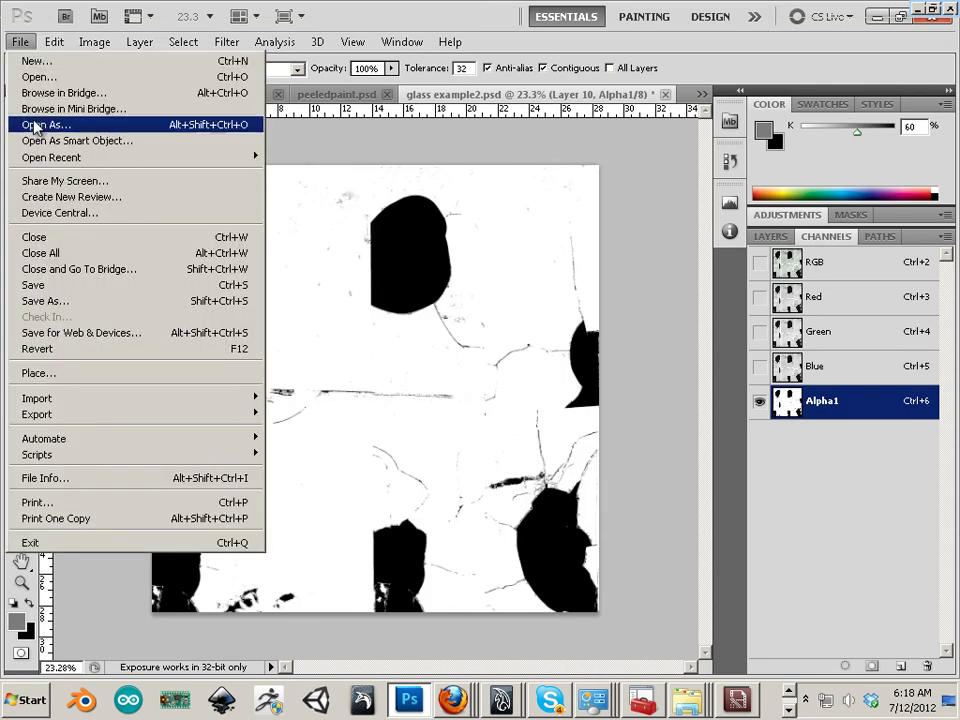
left_click(60, 286)
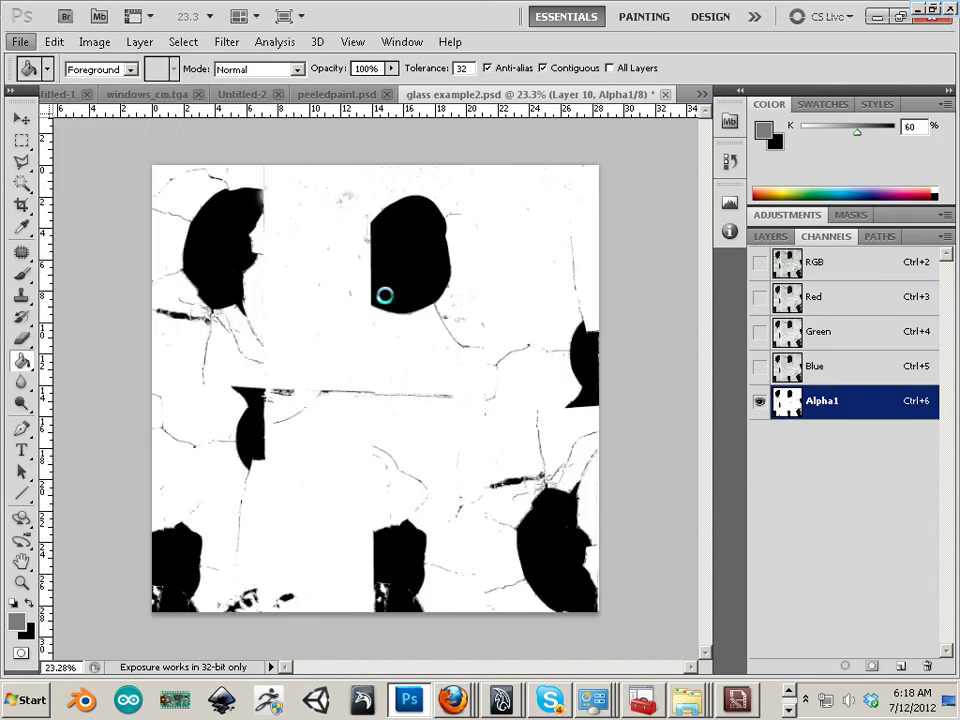
- Set the foreground colour to RGB 128, 128, 128 and fill the Alpha1 channel's white glass area with it
left_click(16, 621)
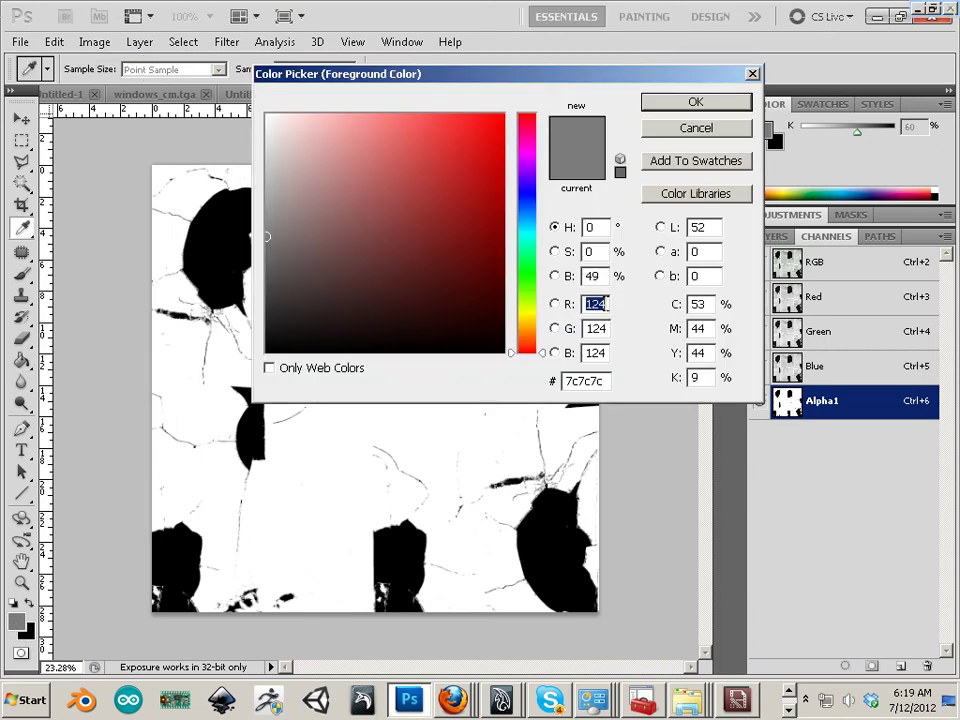
type("128")
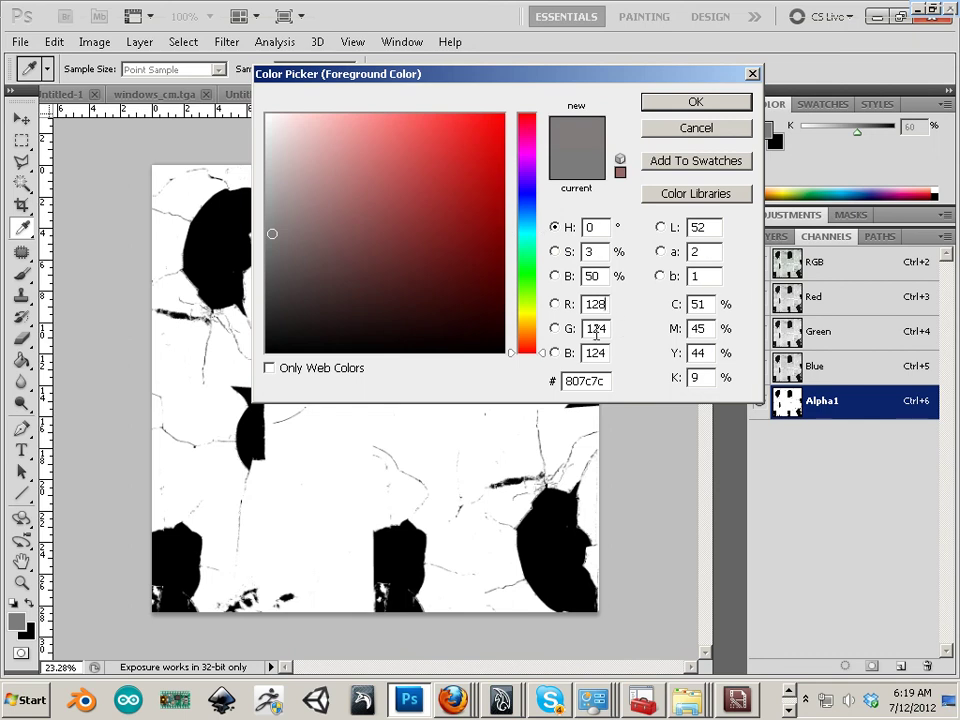
type("128")
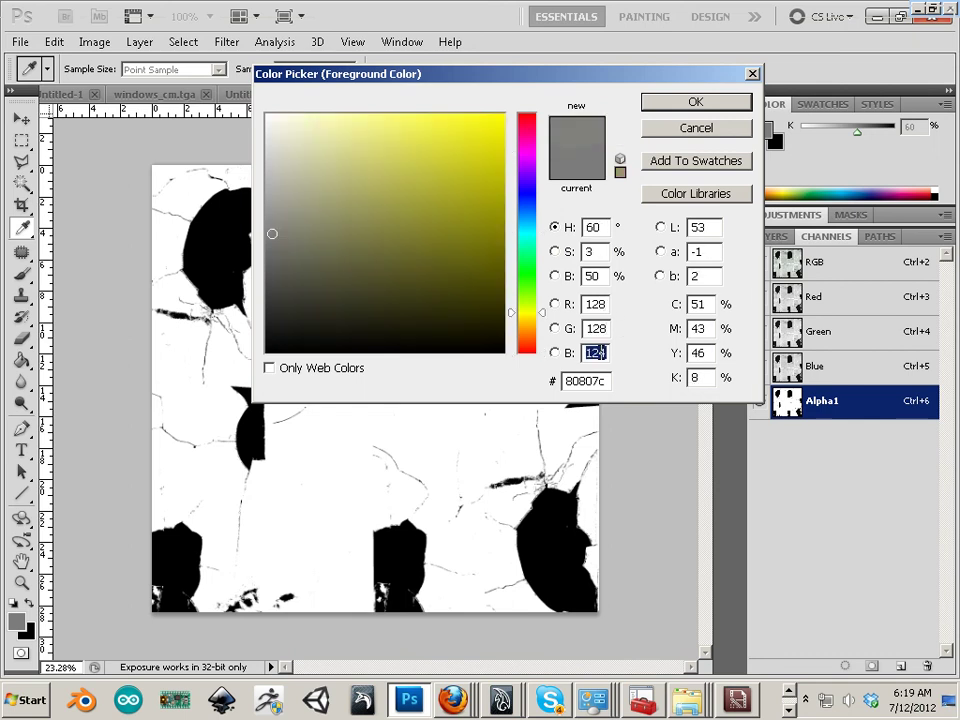
type("128")
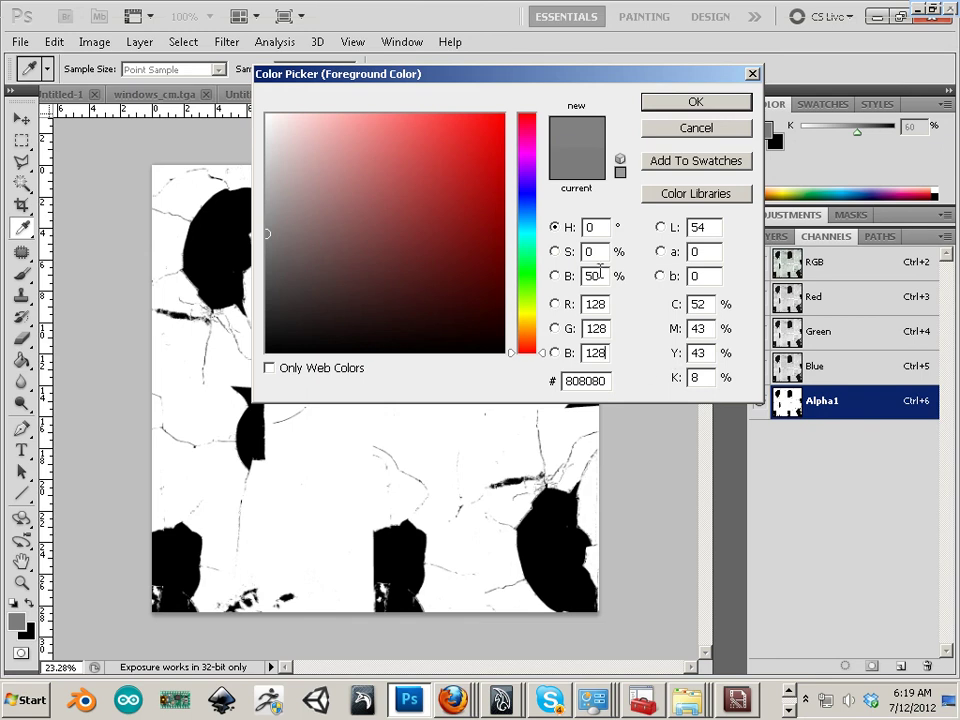
left_click(684, 101)
key("g")
left_click(315, 318)
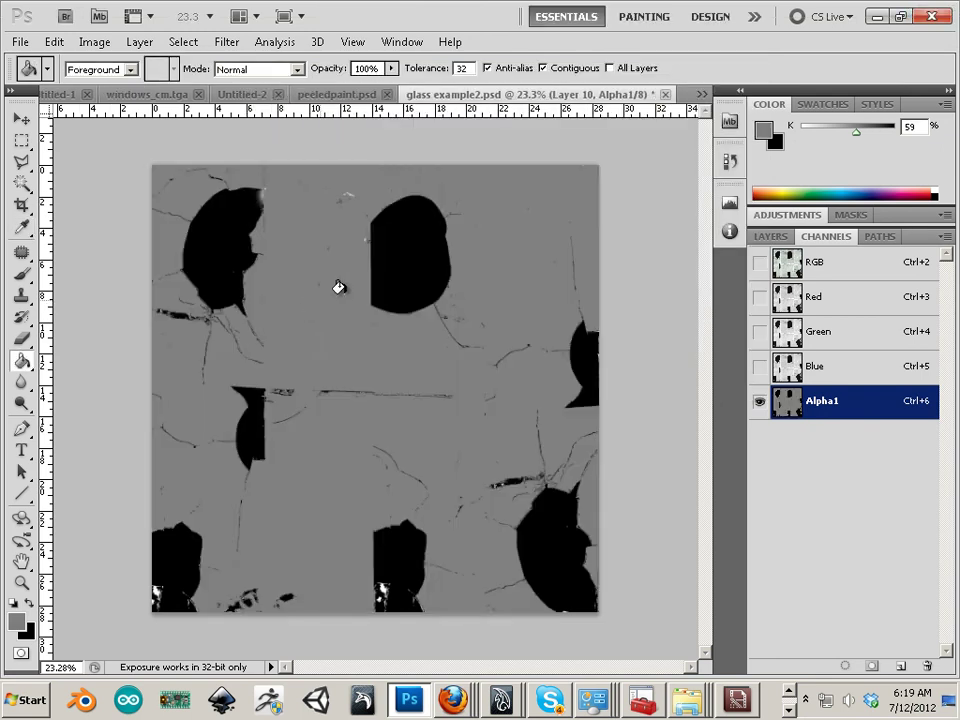
- Save a 32 bits/pixel Targa copy with alpha channels, replacing brokenglass_1.tga in the video warehouse folder
left_click(20, 41)
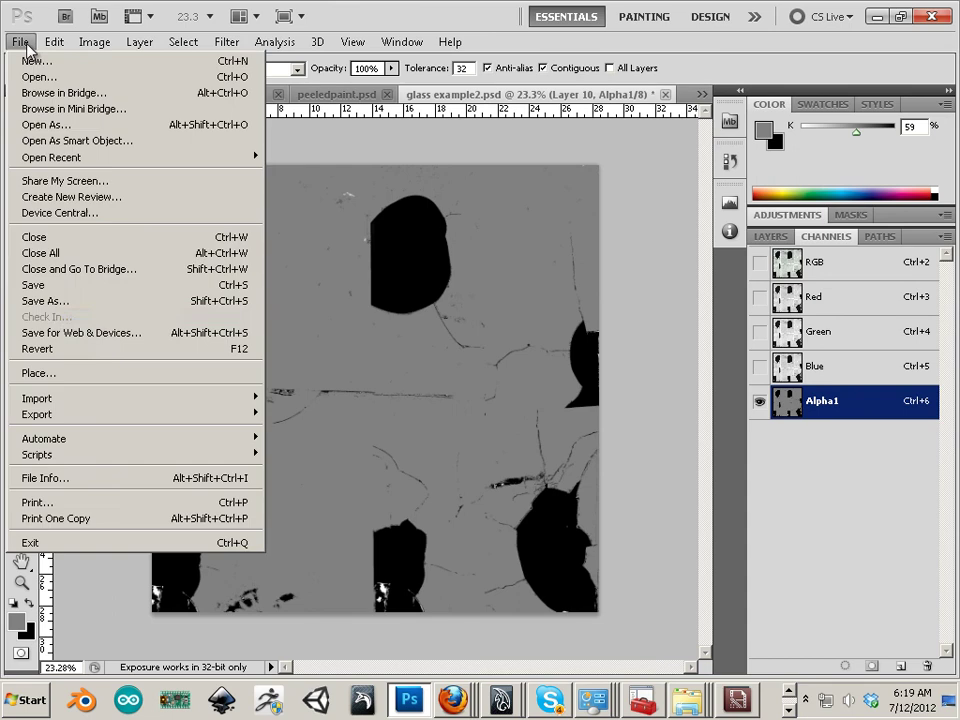
left_click(105, 301)
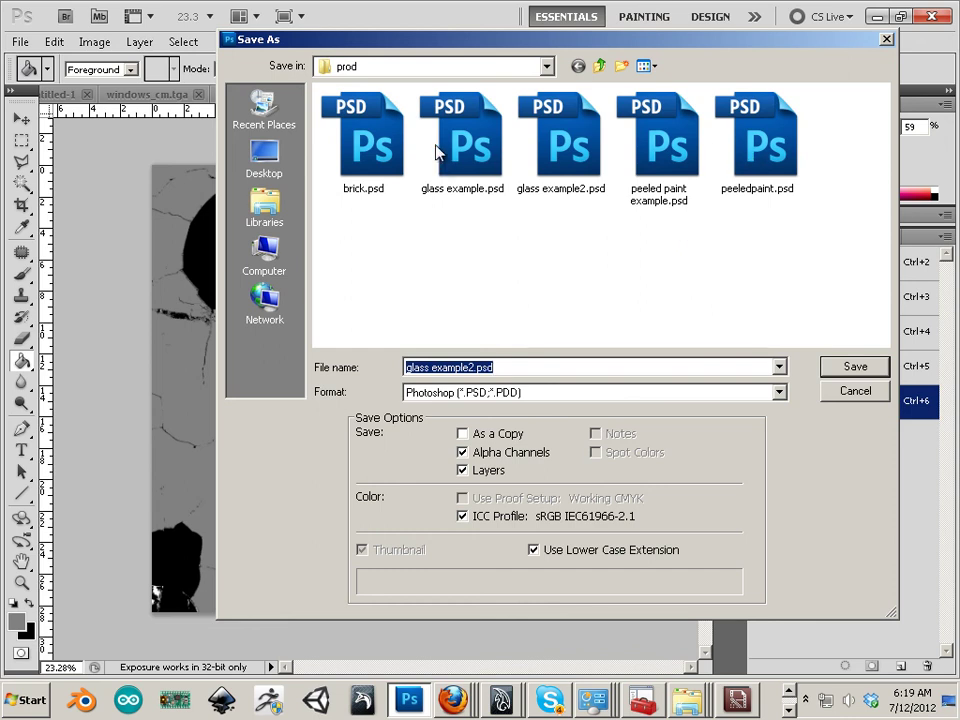
left_click(656, 392)
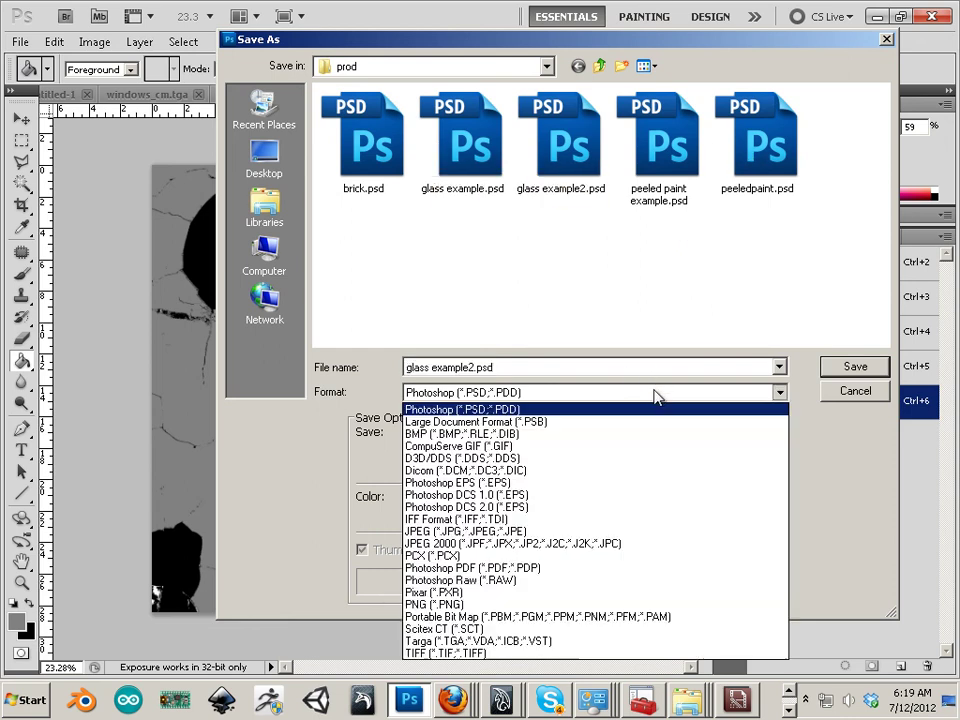
left_click(563, 641)
left_click(446, 68)
left_click(471, 415)
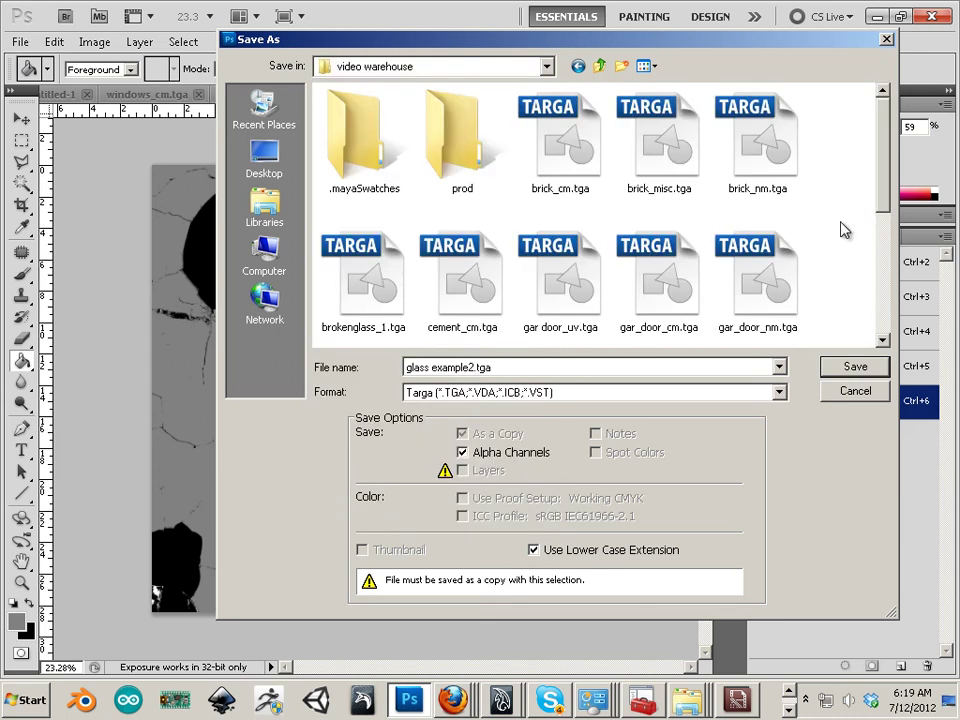
scroll(820, 235, "down", 5)
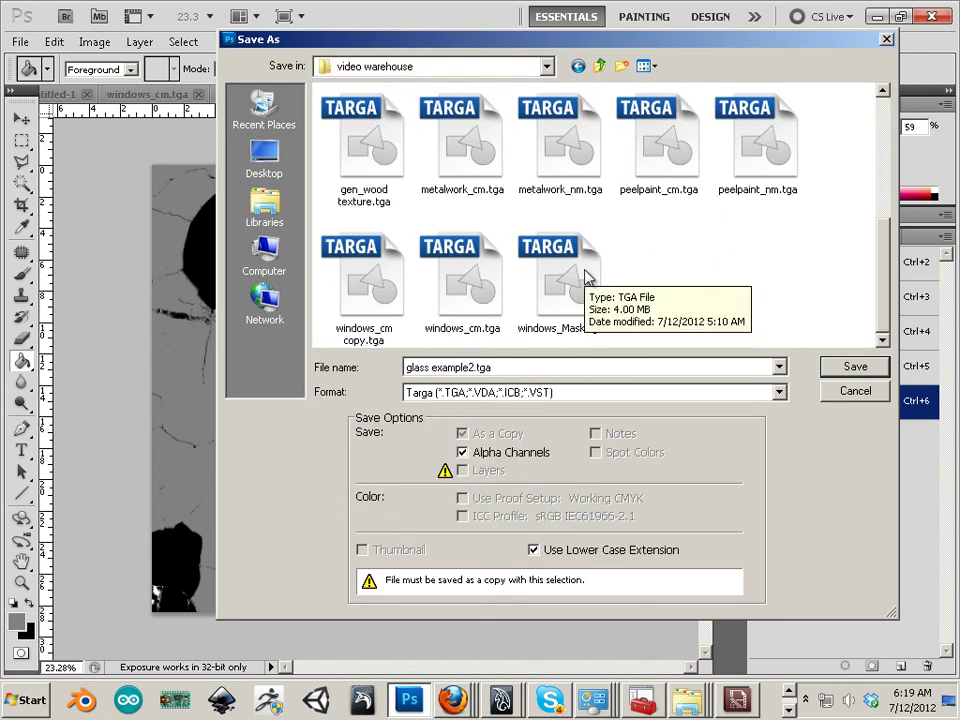
scroll(392, 205, "up", 2)
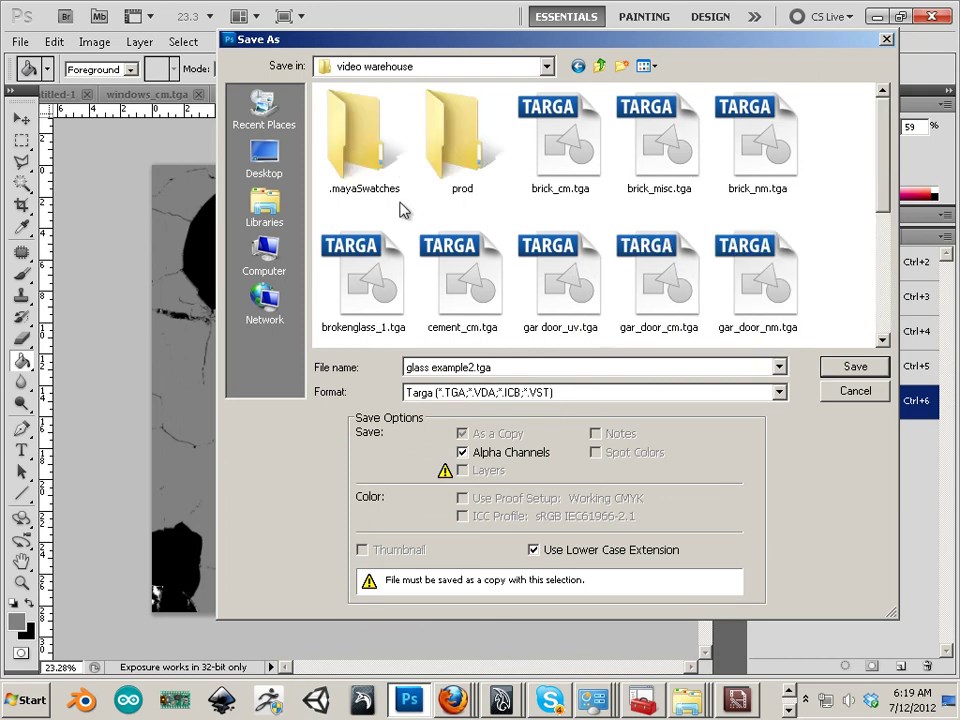
scroll(396, 214, "down", 1)
left_click(375, 190)
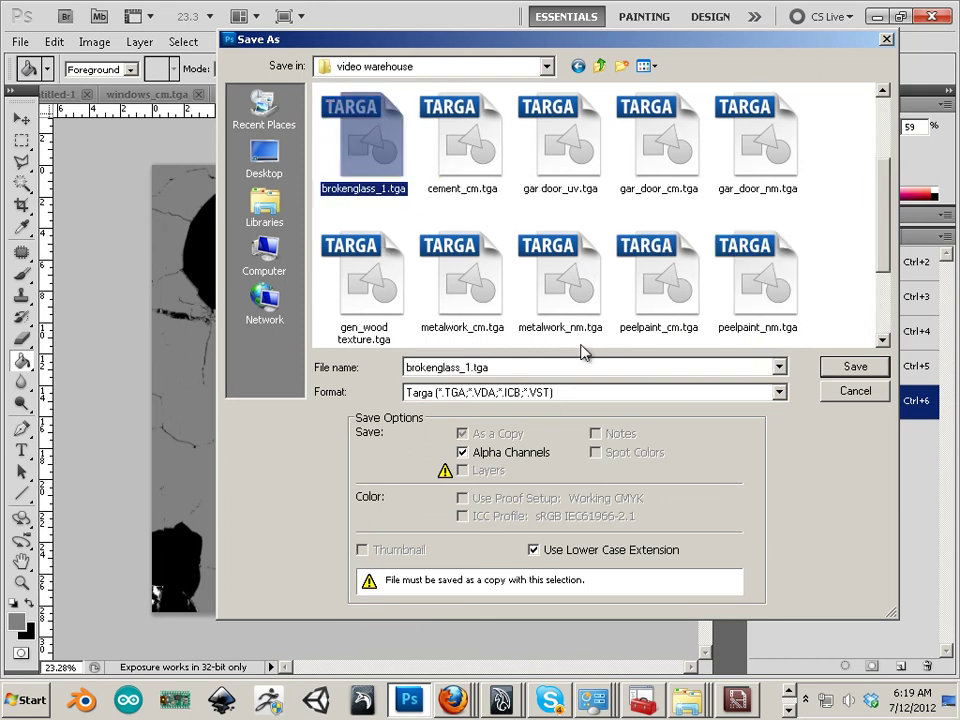
left_click(830, 370)
left_click(434, 272)
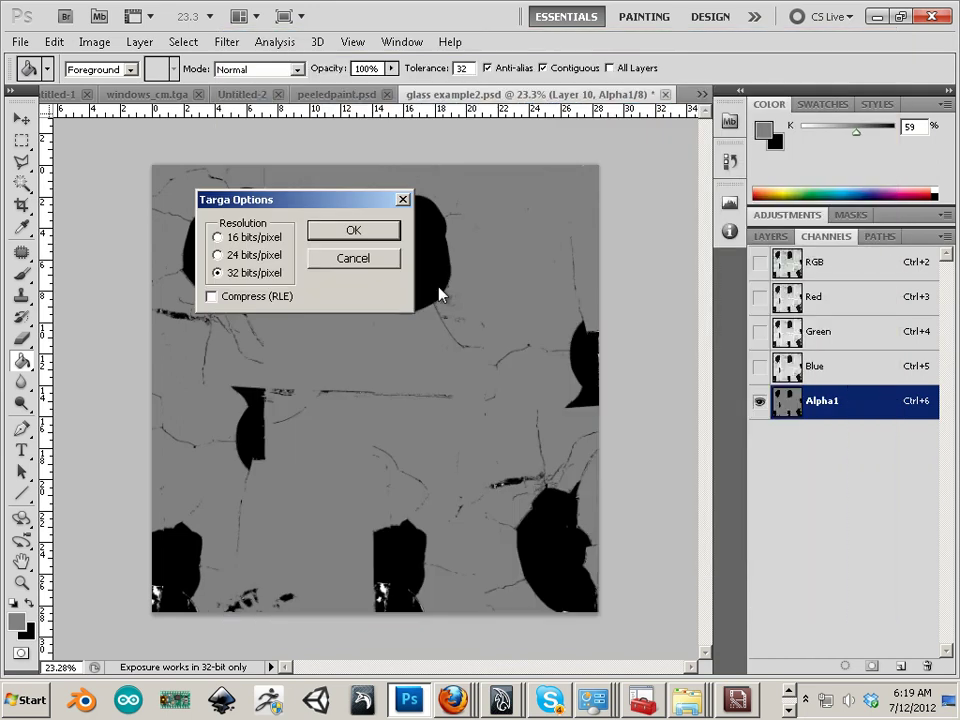
left_click(349, 232)
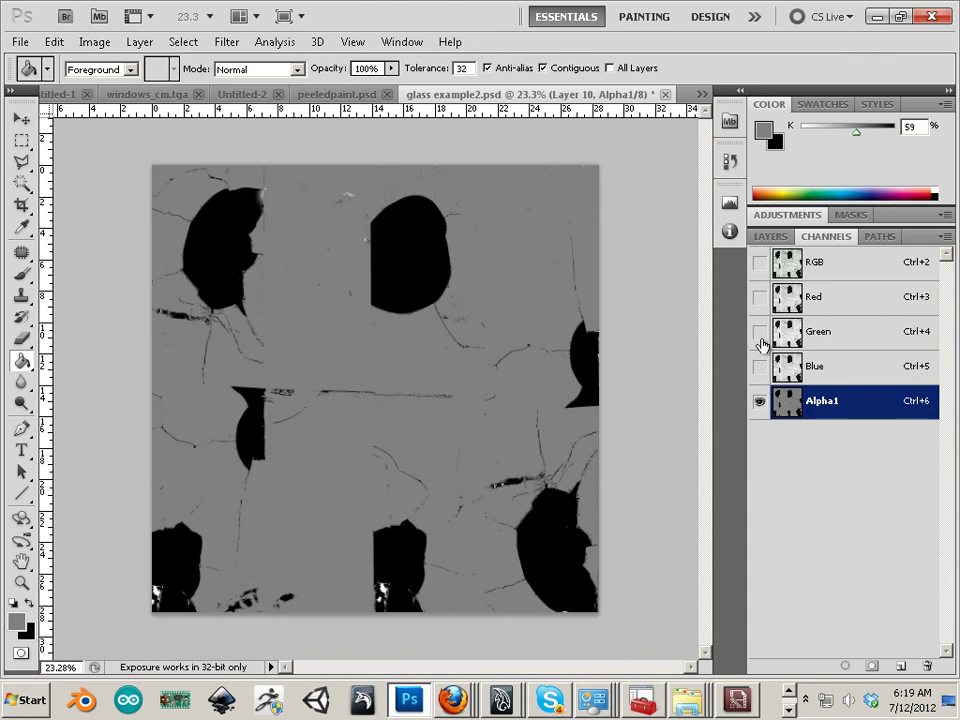
- Return to the full-colour image by selecting the Hue/Saturation 1 adjustment layer
left_click(770, 236)
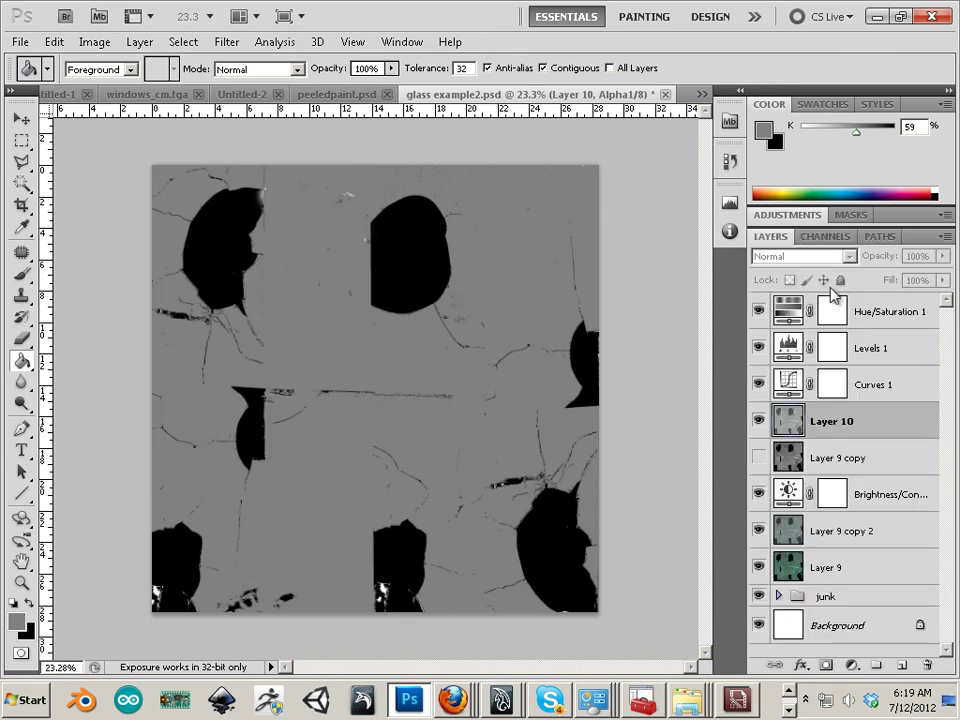
left_click(907, 318)
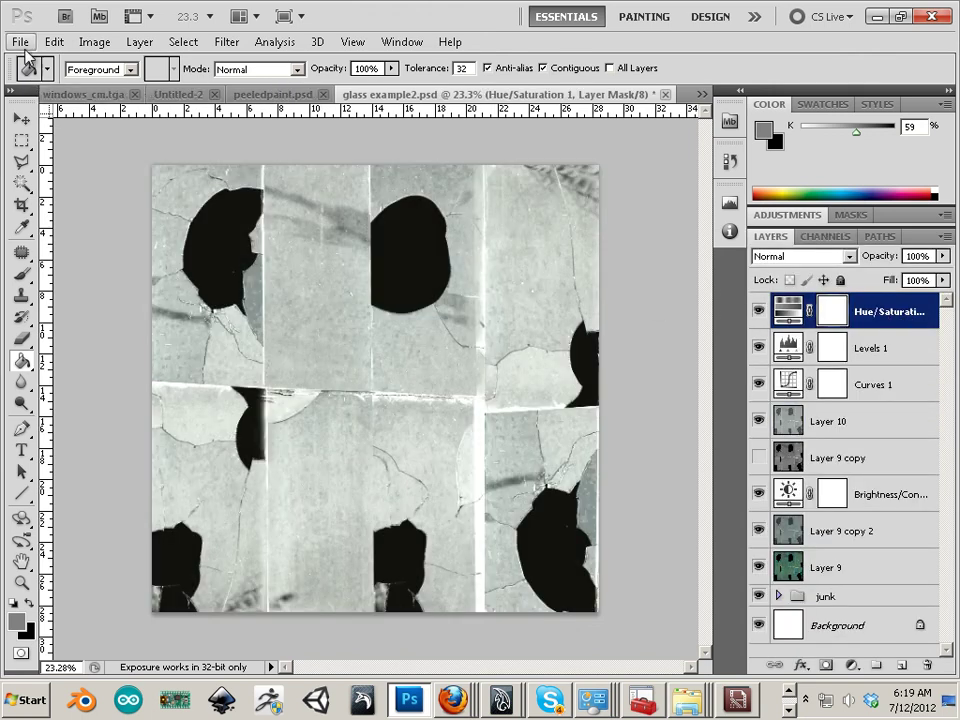
- Switch to Maya, select the duplicated window's left pane and examine the glass transparency from an angle
left_click(502, 700)
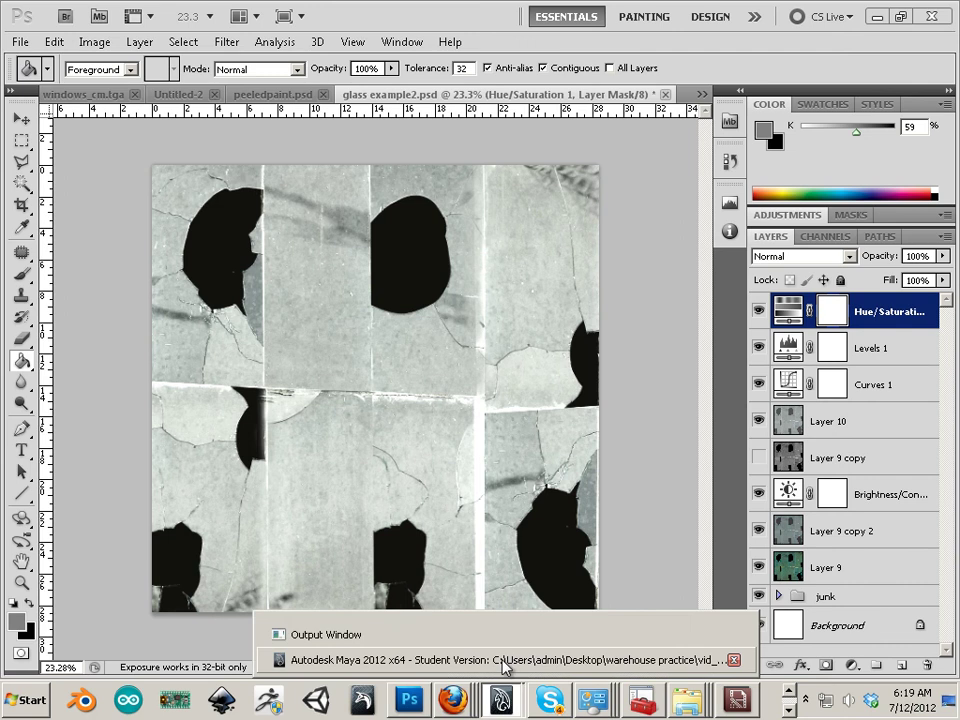
left_click(503, 661)
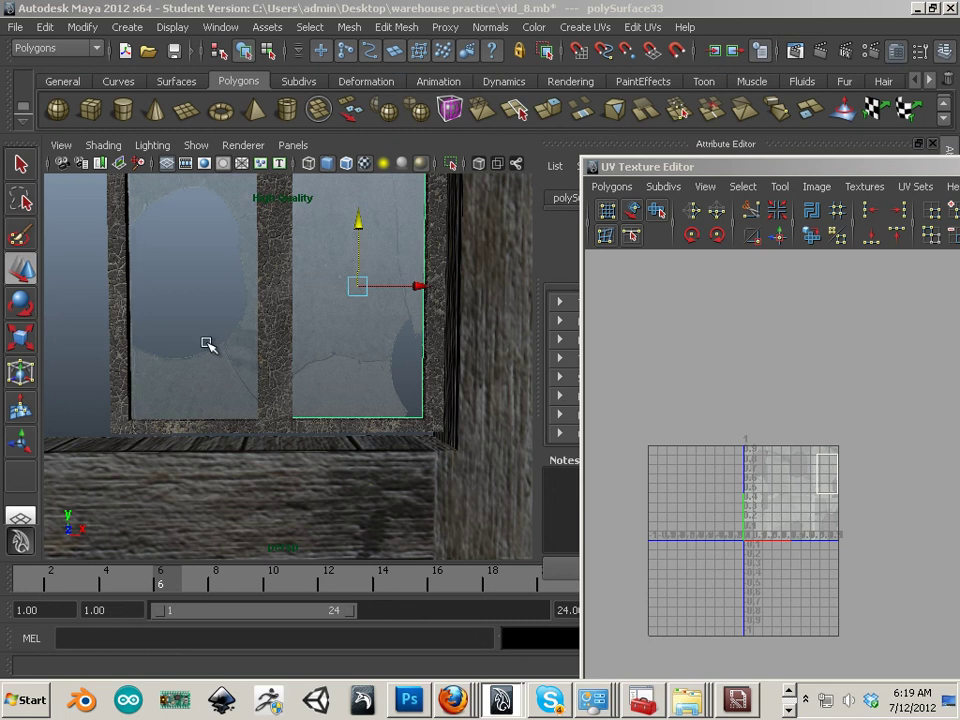
left_click(216, 304)
left_click_drag(208, 290, 147, 378, "alt")
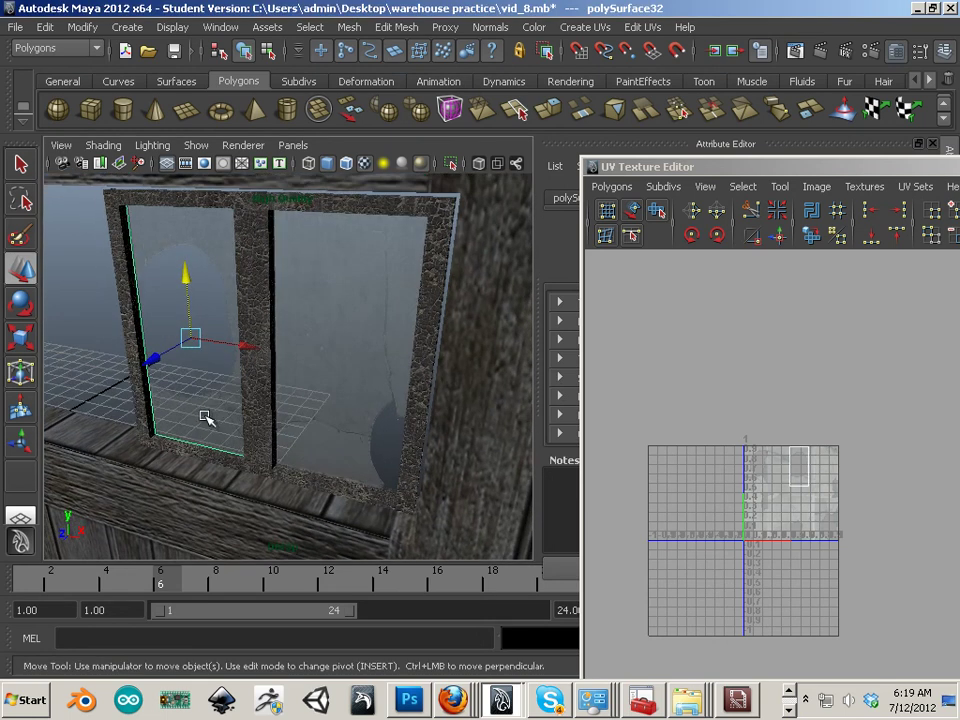
- Examine the transparency of the window's broken glass panes up close and from several angles
scroll(197, 405, "up", 3)
left_click_drag(195, 407, 246, 414, "alt")
scroll(310, 477, "up", 2)
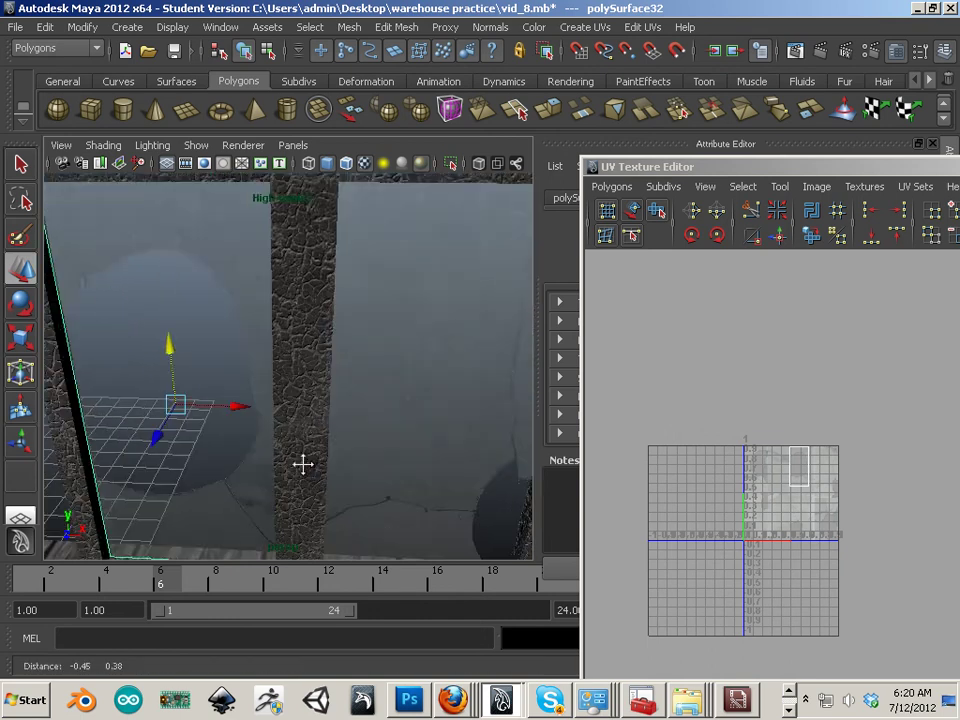
left_click_drag(310, 477, 280, 416, "alt")
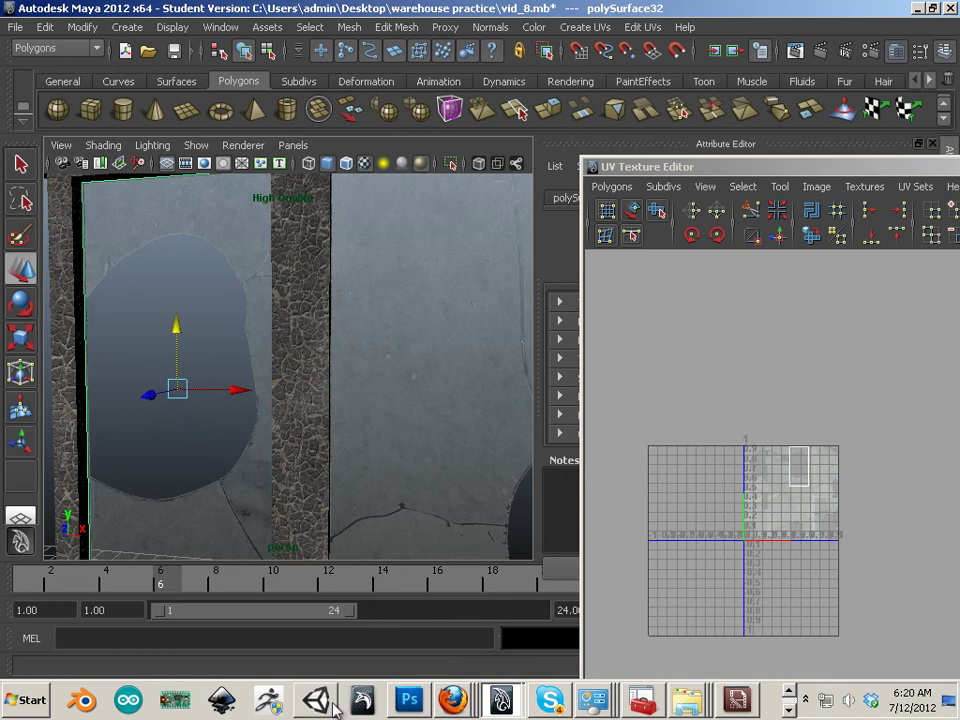
- Switch to Photoshop, show the Alpha1 channel and undo the grey fill of its glass area
left_click(409, 700)
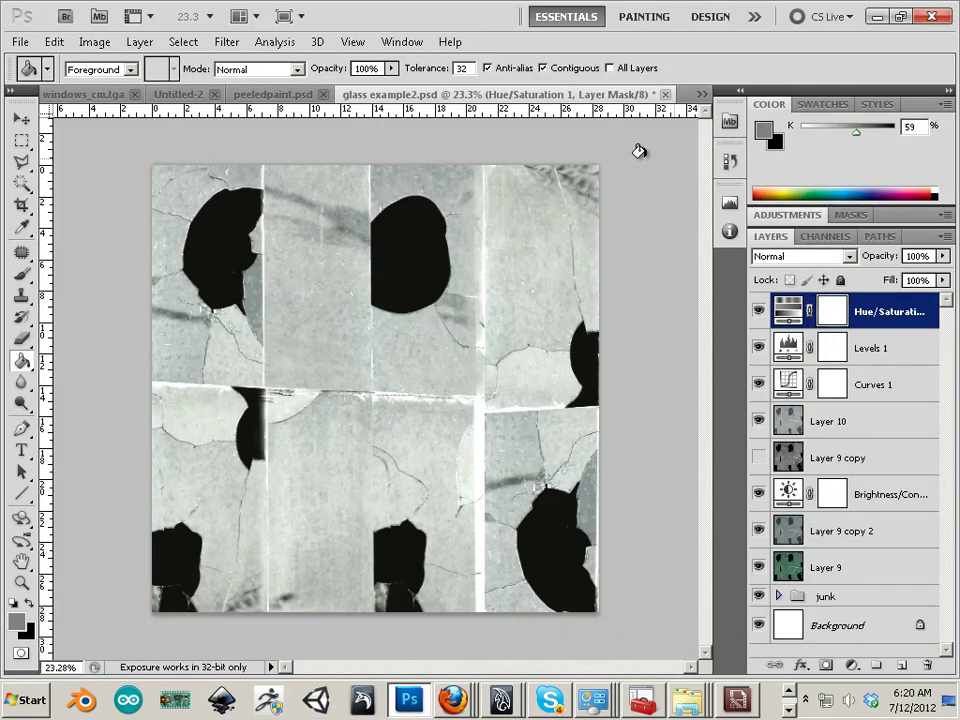
left_click(825, 236)
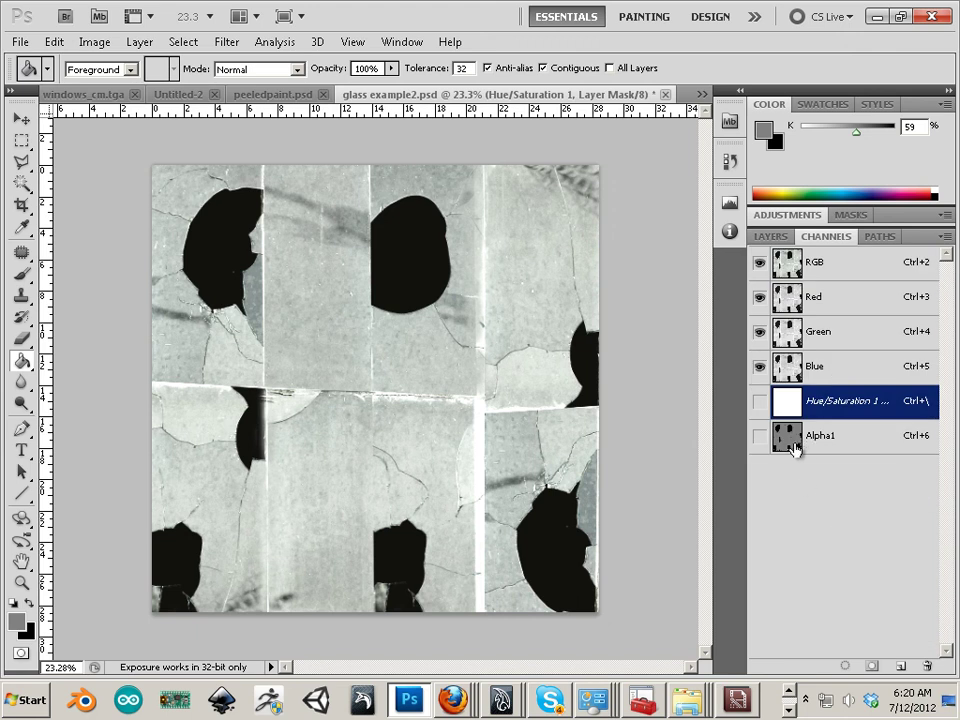
left_click(820, 445)
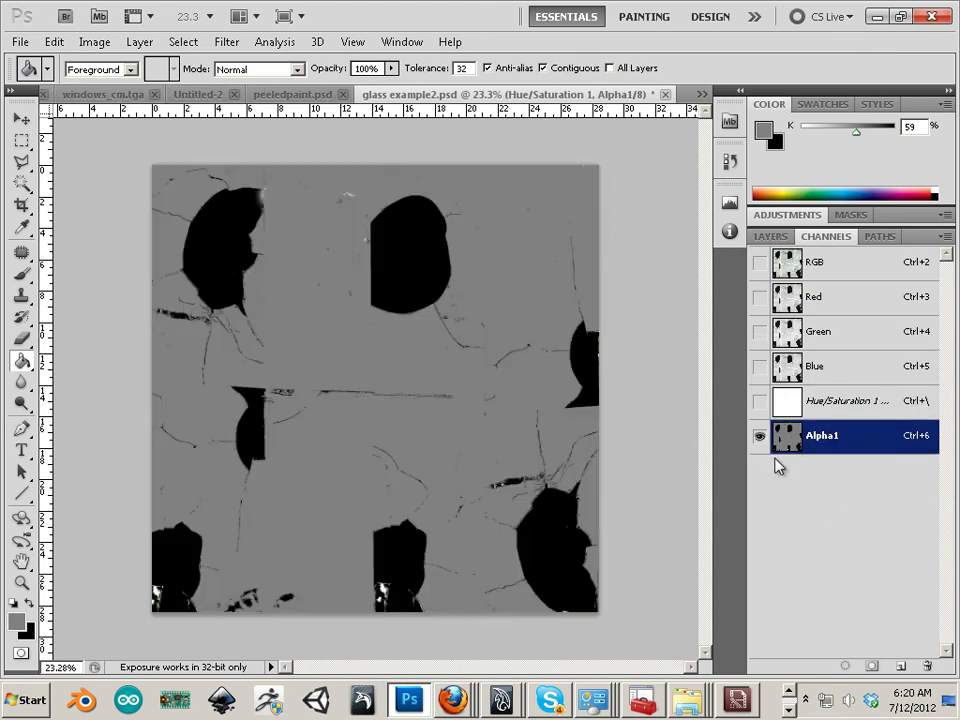
key("ctrl+e")
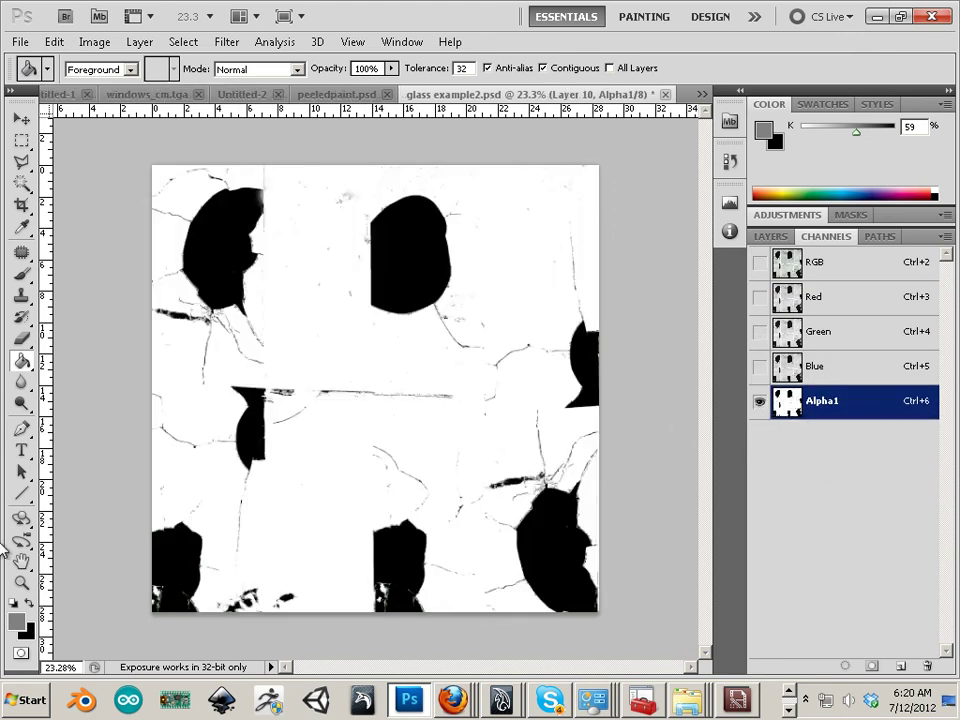
- Set the foreground colour to RGB 192, 192, 192 and fill the white glass area of the Alpha1 channel with it
left_click(16, 622)
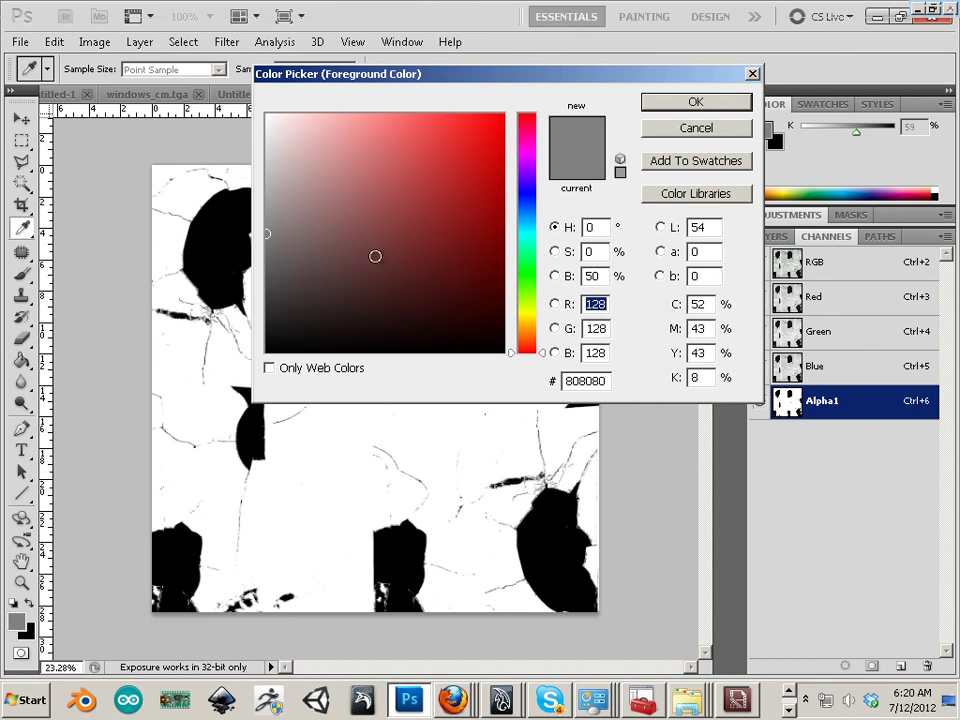
mouse_move(266, 233)
left_mouse_down()
mouse_move(260, 183)
mouse_move(243, 284)
mouse_move(251, 130)
mouse_move(248, 174)
left_mouse_up()
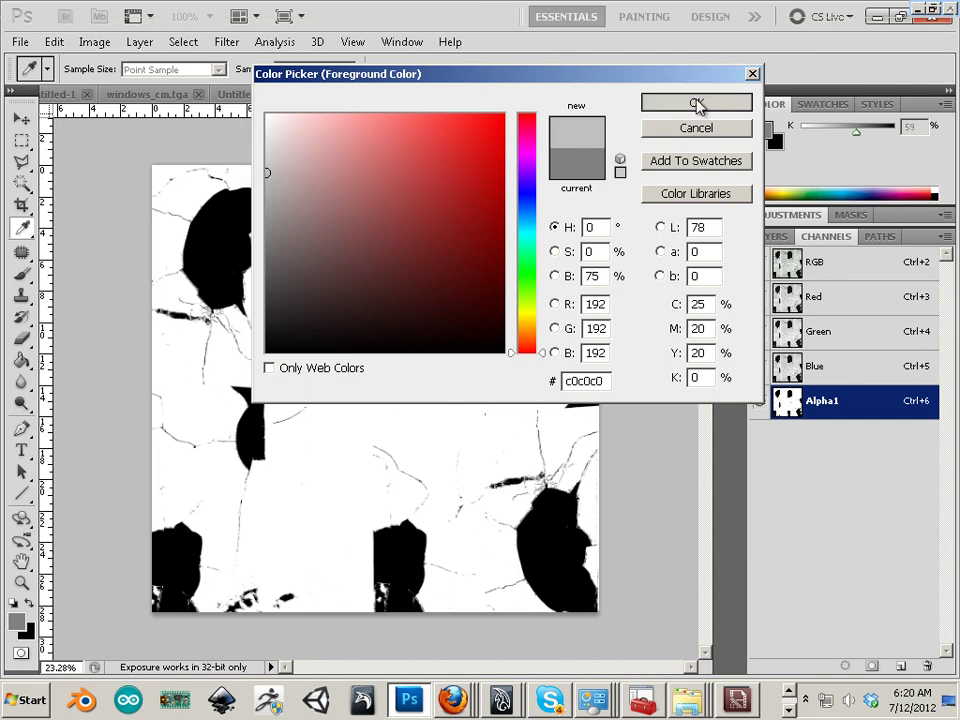
left_click(695, 102)
left_click(320, 392)
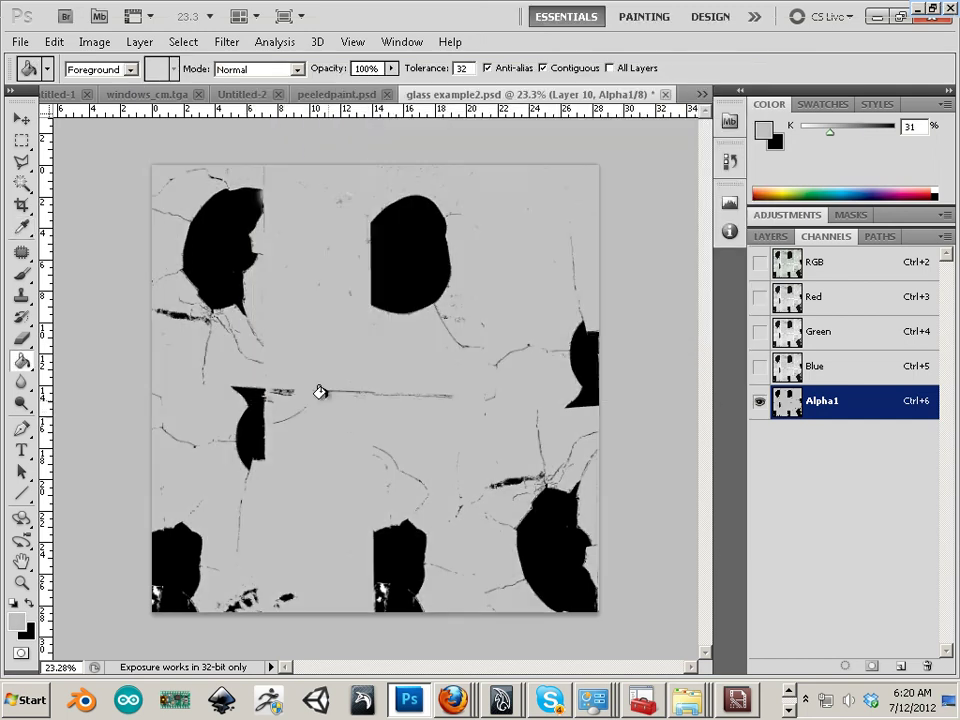
- Save a 32 bits/pixel Targa copy with alpha channels over brokenglass_1.tga in the video warehouse folder
left_click(20, 41)
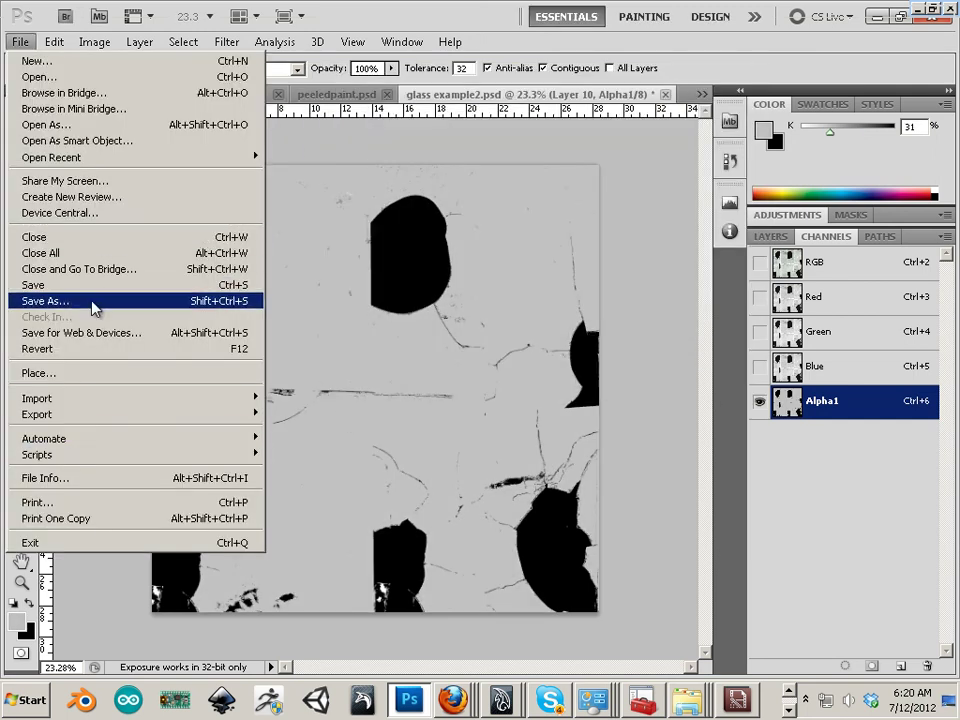
left_click(62, 301)
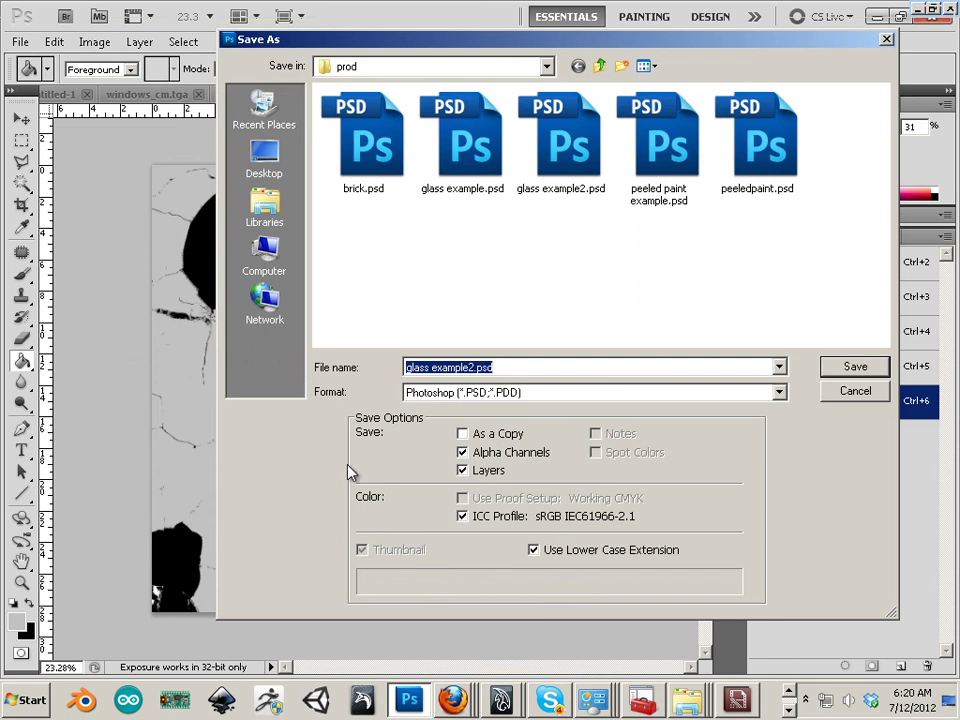
left_click(510, 67)
left_click(400, 415)
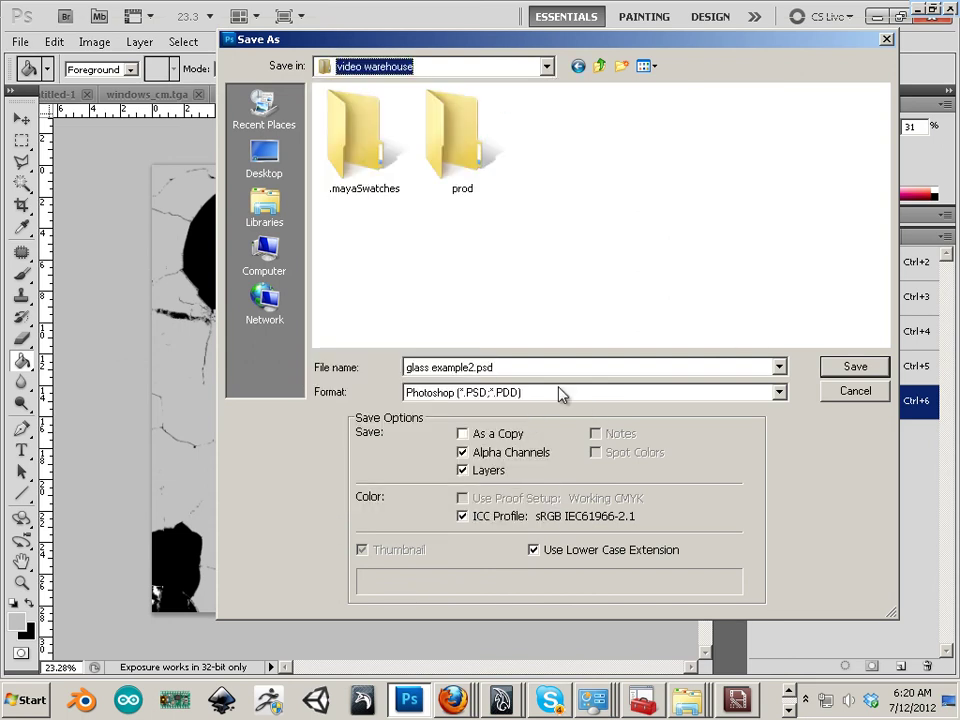
left_click(562, 395)
left_click(540, 641)
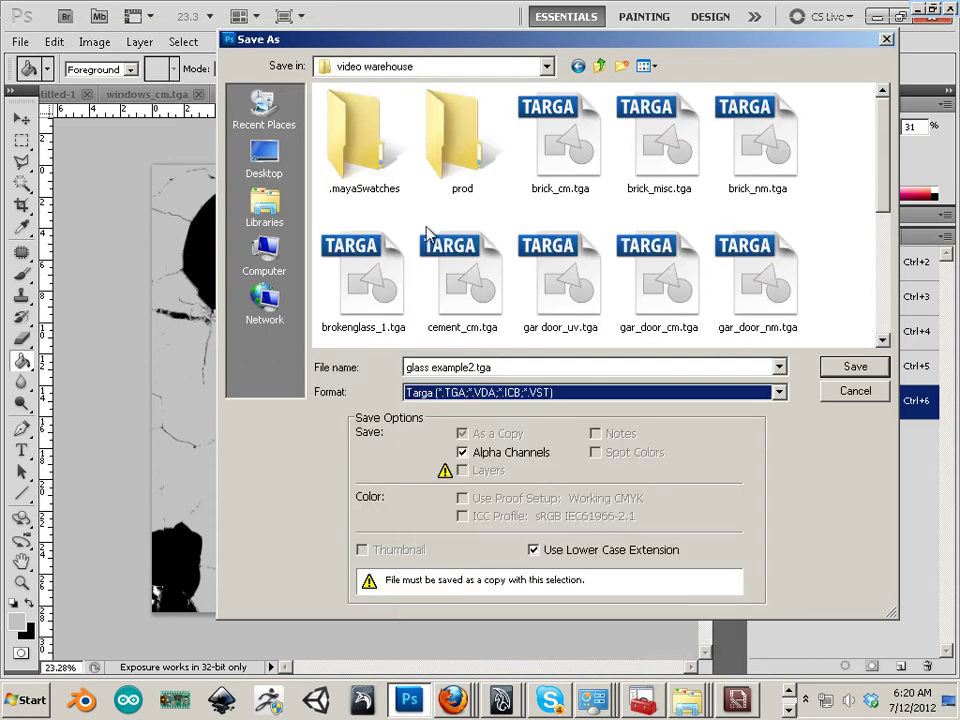
left_click(362, 272)
left_click(855, 368)
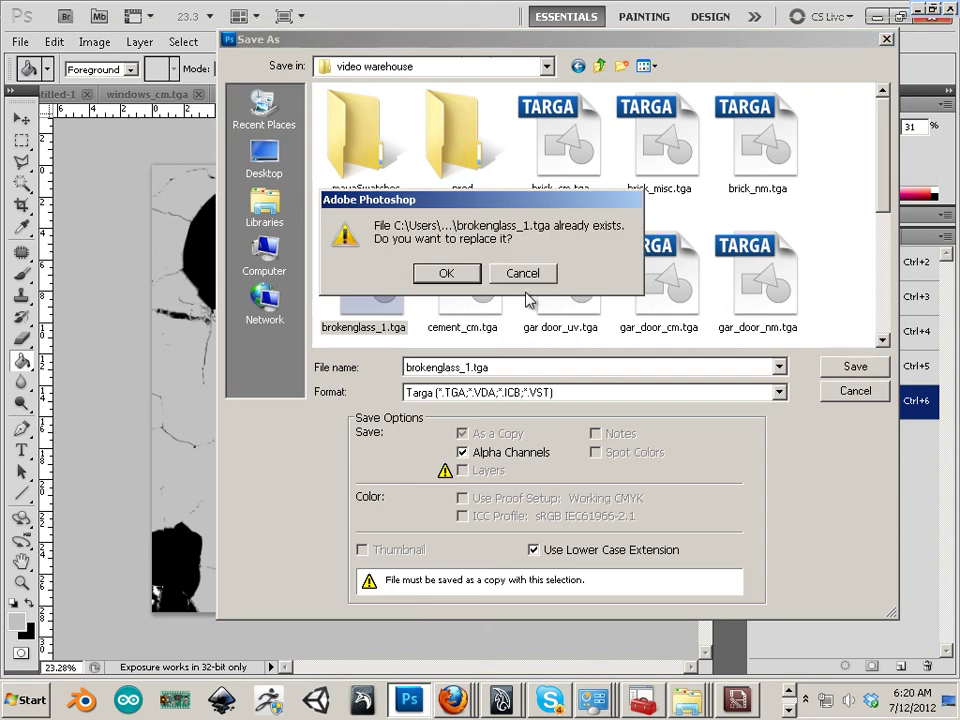
left_click(447, 272)
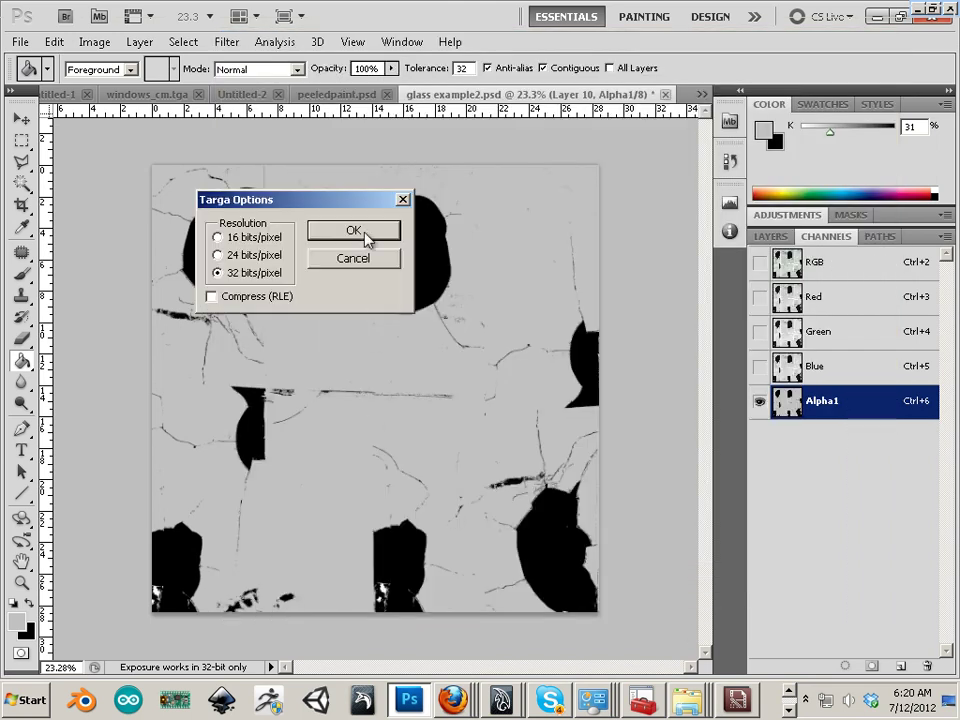
left_click(366, 234)
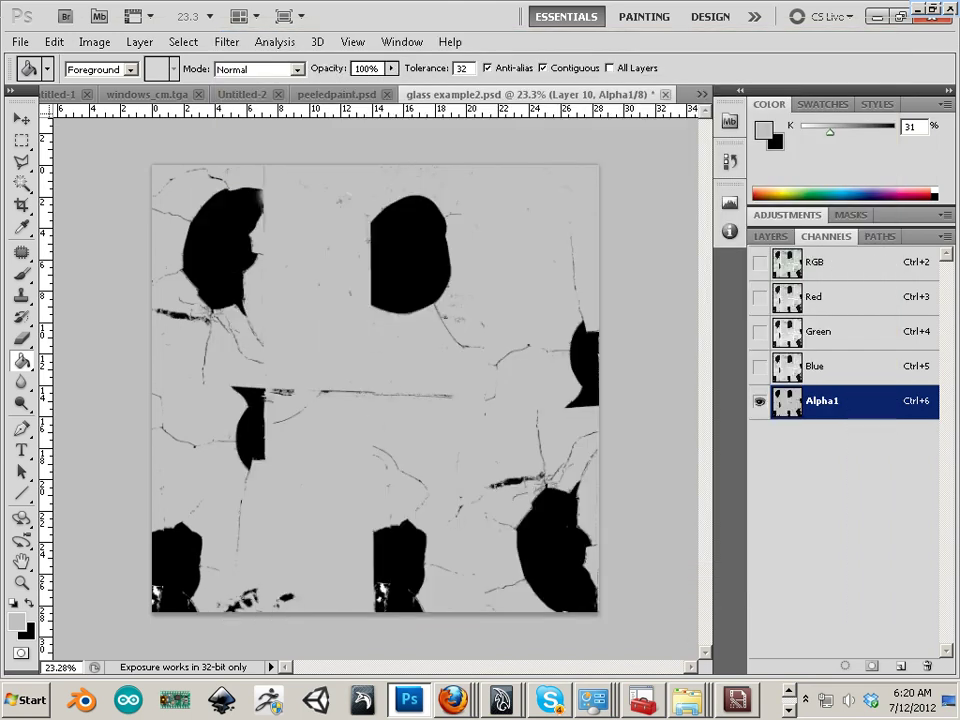
- Switch to Maya and examine the updated glass texture on the window within the warehouse wall
left_click(501, 701)
left_click(580, 659)
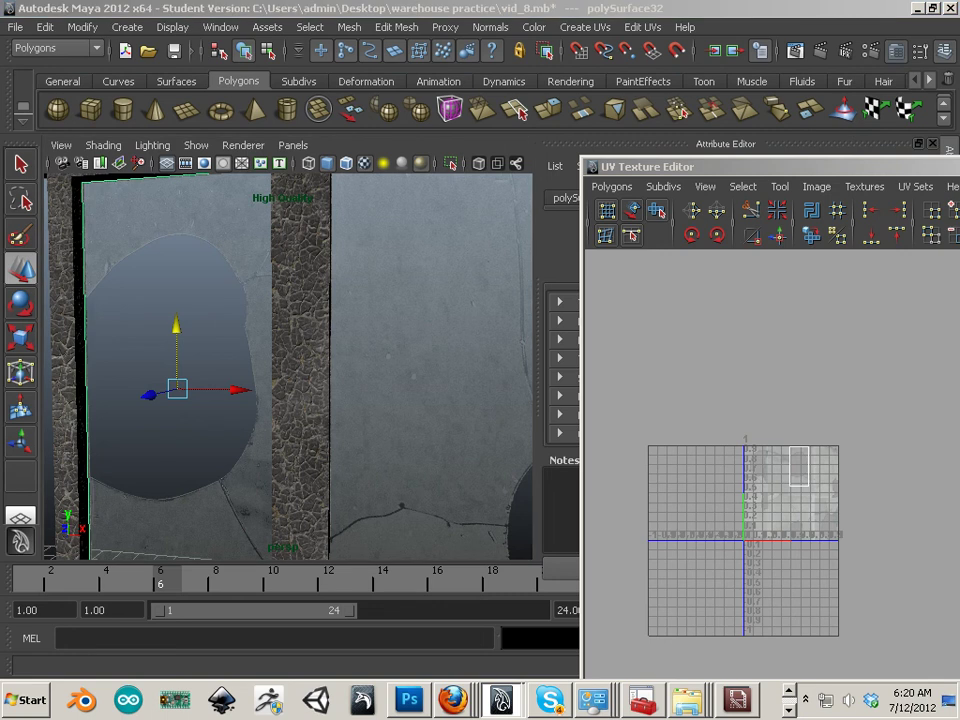
left_click_drag(176, 339, 125, 367, "alt")
left_click_drag(483, 413, 279, 354, "alt")
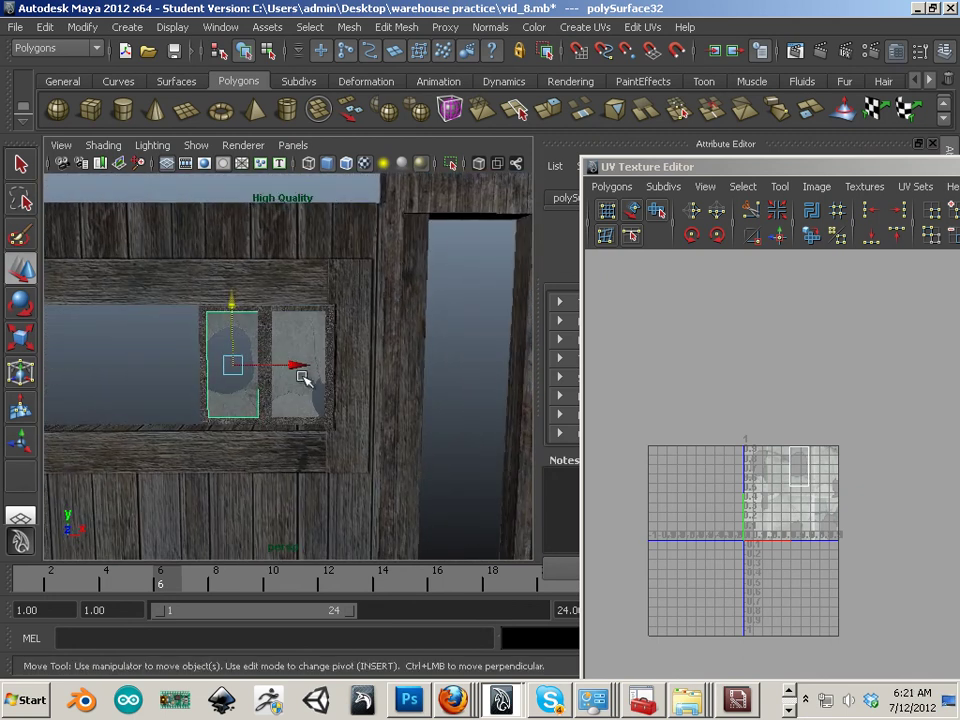
- Select the detached upright rectangular panel standing apart from the warehouse, near the spare windows
scroll(357, 428, "down", 5)
middle_click_drag(360, 414, 289, 336, "alt")
mouse_move(289, 336)
left_mouse_down("alt")
mouse_move(280, 377)
mouse_move(392, 317)
mouse_move(266, 291)
mouse_move(274, 343)
left_mouse_up("alt")
left_click(378, 326)
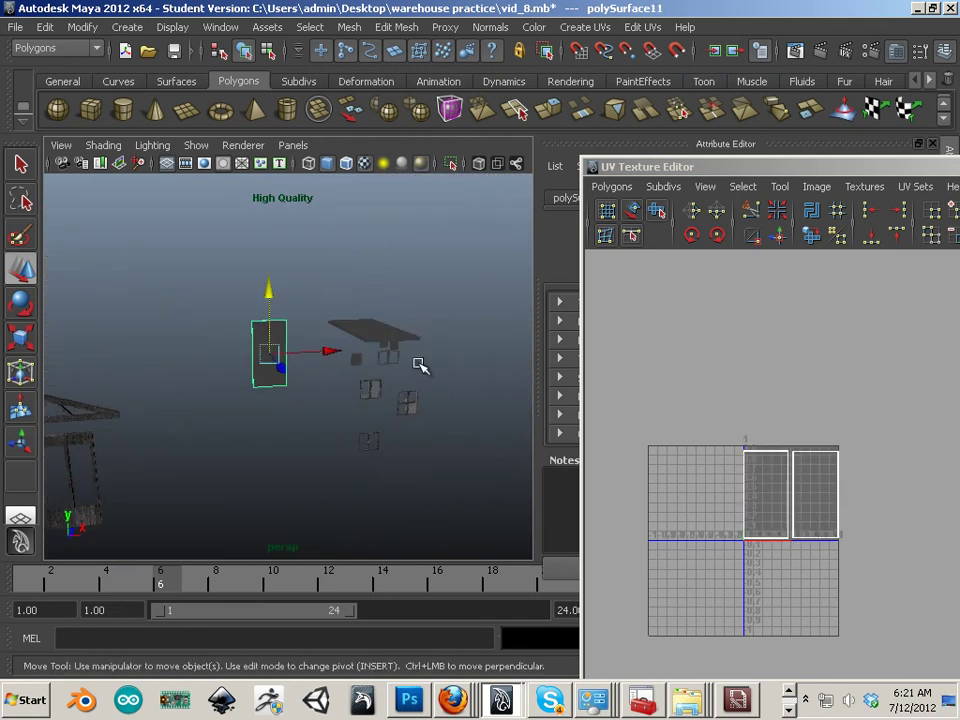